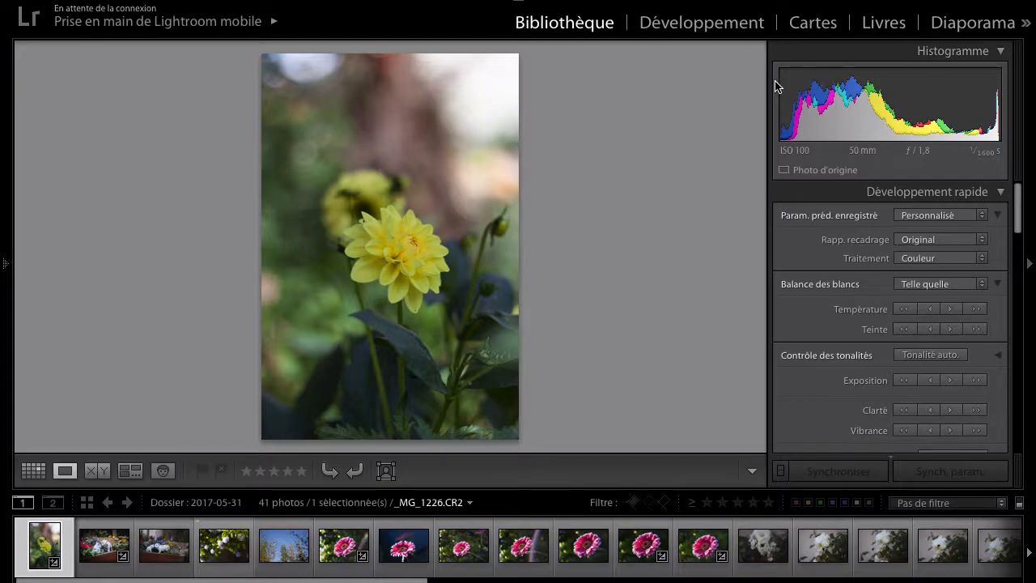
- Open the yellow flower photo in the Develop module, collapse the Lens Corrections section and bring up the Basic settings
click(709, 27)
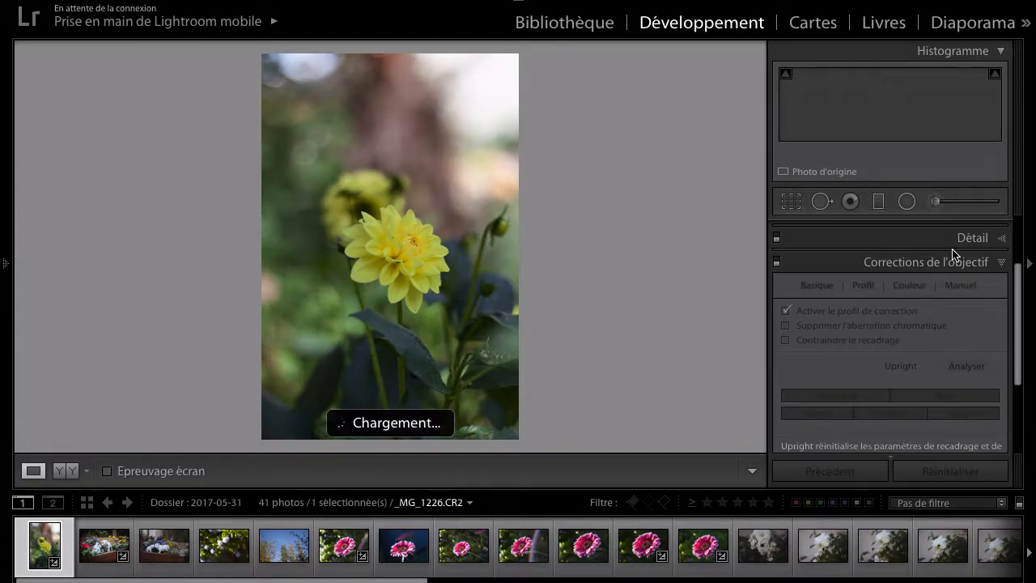
scroll(952, 255, up, 5)
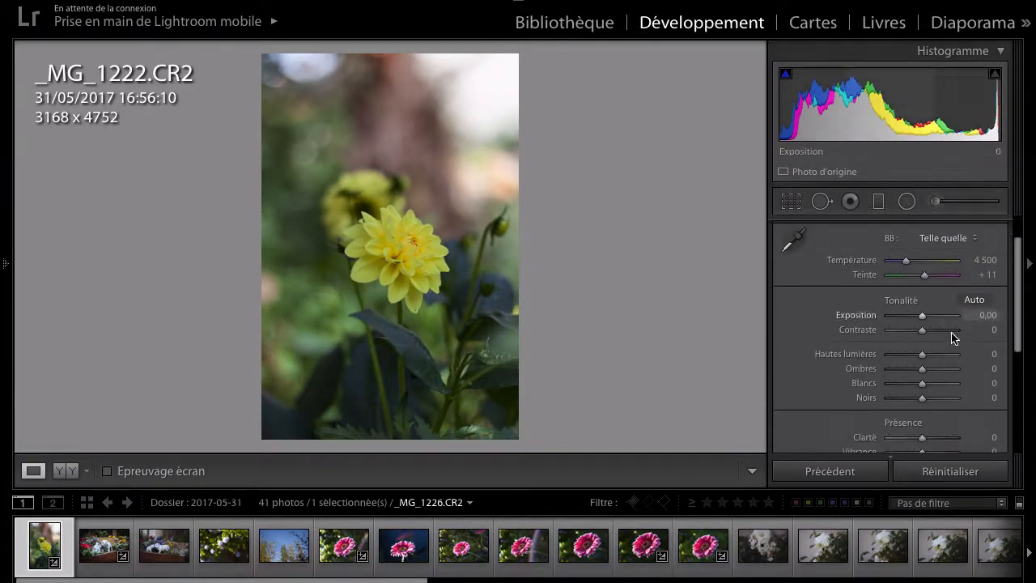
scroll(952, 340, down, 5)
click(924, 290)
scroll(917, 305, down, 4)
scroll(931, 324, up, 4)
click(942, 228)
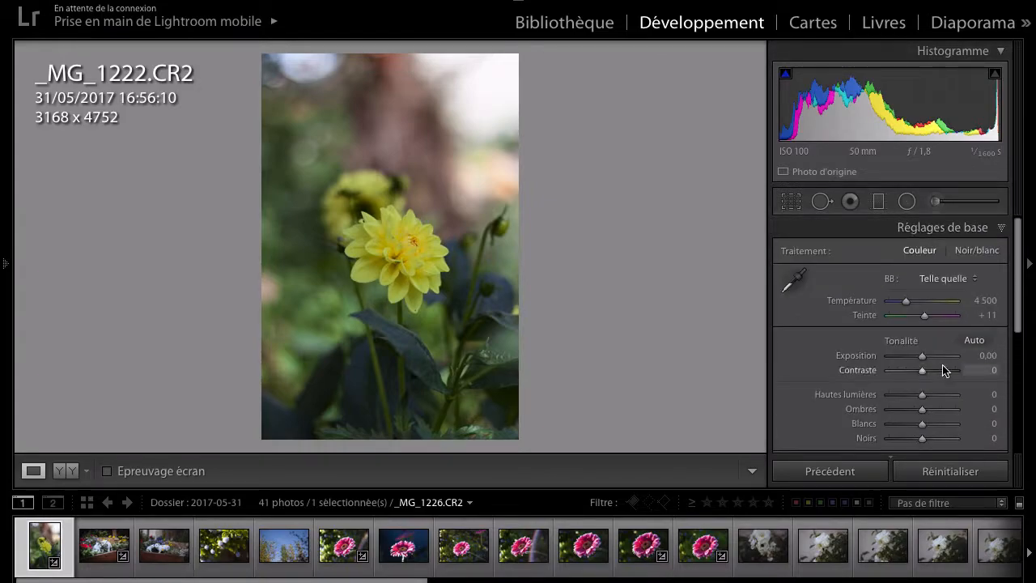
- Try Shadows (Ombres) at +100 on the yellow flower photo and reset it to its default
scroll(946, 370, down, 3)
drag(937, 326, 823, 340)
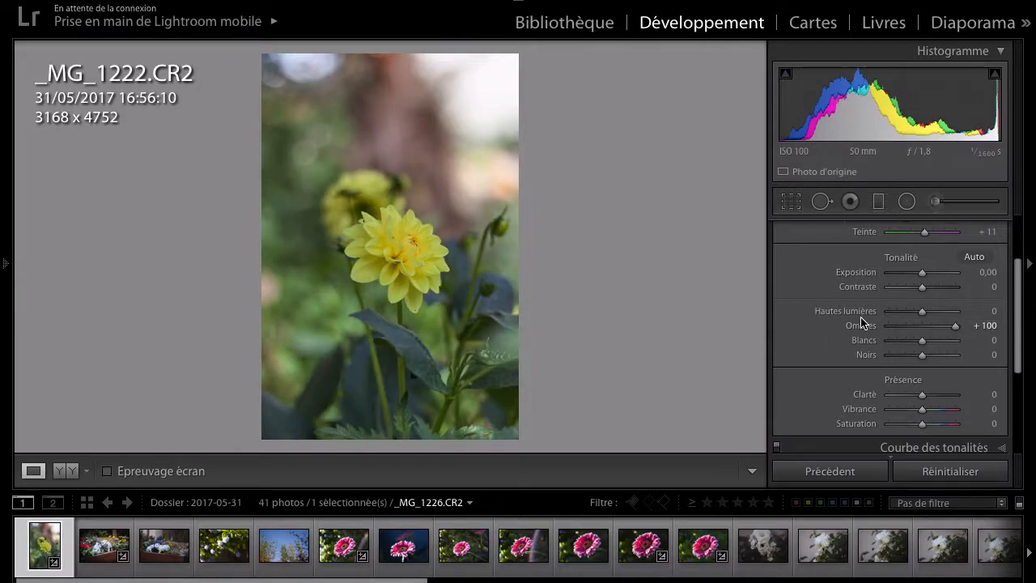
double_click(863, 322)
scroll(815, 333, up, 2)
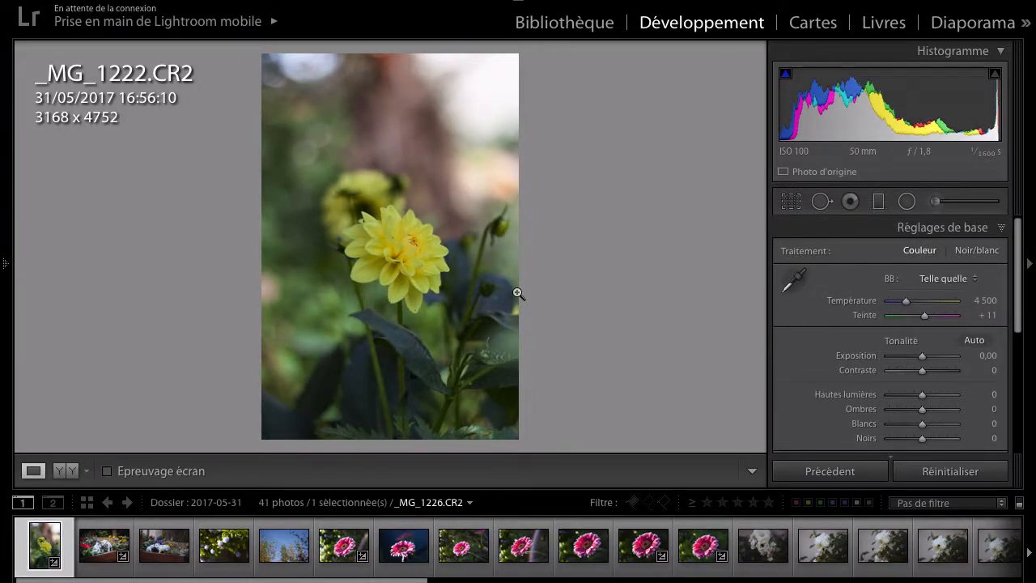
- Reveal the presets and edit history of the photo and look through them down to the import entry
mouse_move(8, 268)
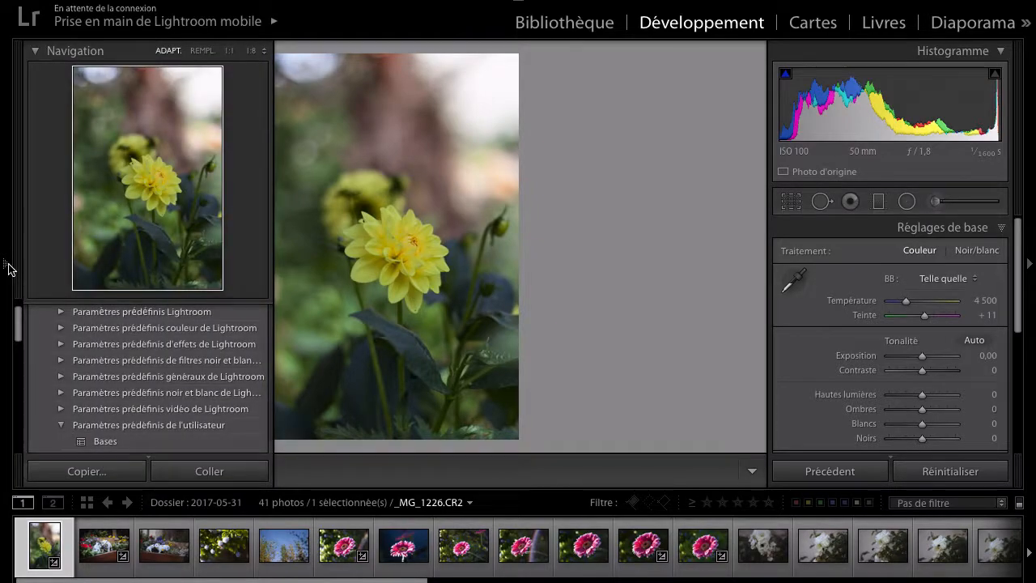
scroll(186, 364, down, 5)
scroll(259, 233, up, 2)
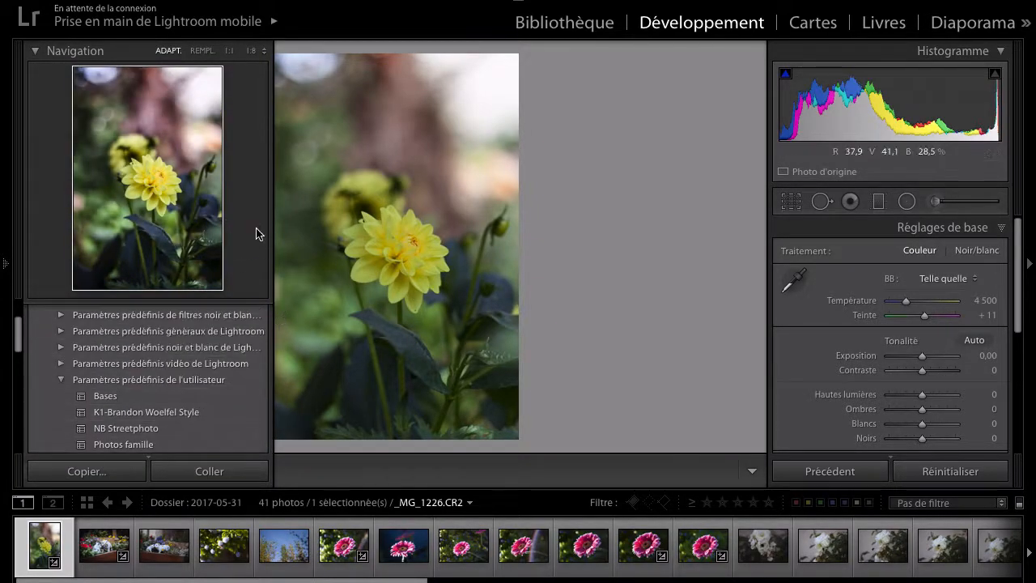
click(5, 263)
scroll(266, 405, down, 5)
scroll(260, 410, down, 2)
scroll(255, 408, up, 3)
scroll(251, 406, down, 8)
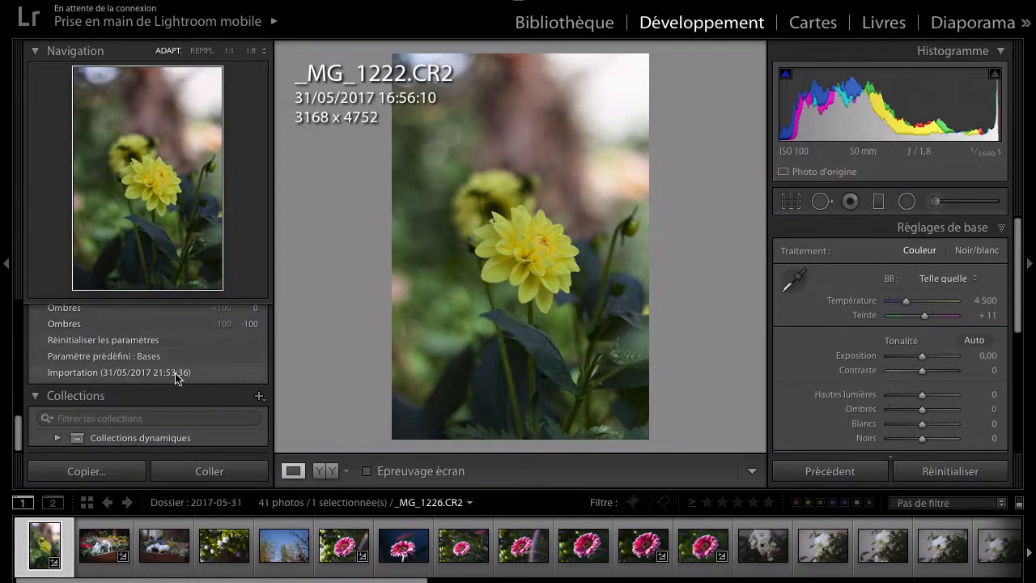
- Review the lens-profile history entries and the preset folders, and hide that group of panels again
scroll(142, 365, up, 5)
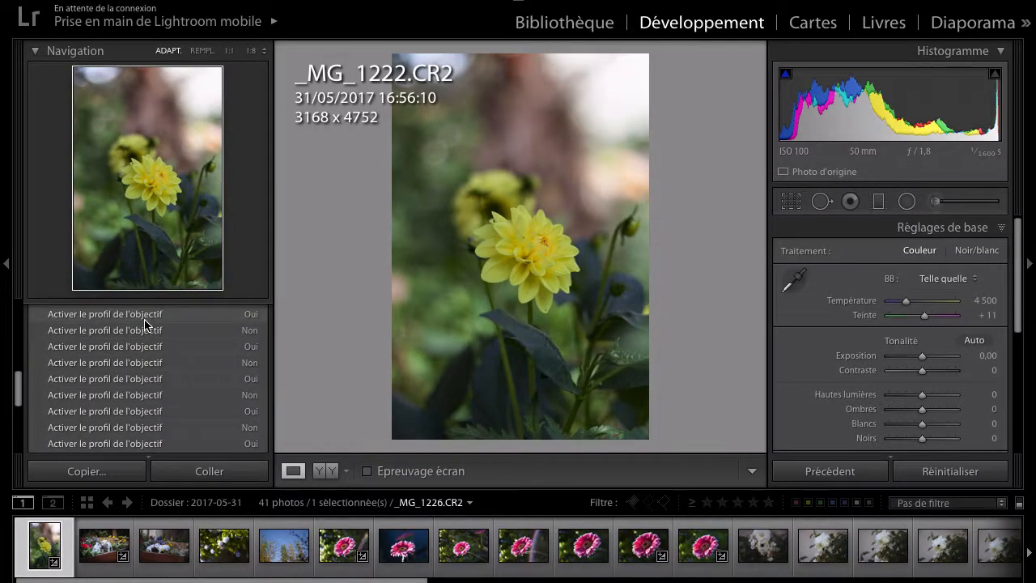
scroll(143, 325, up, 4)
scroll(116, 393, down, 7)
scroll(162, 373, up, 3)
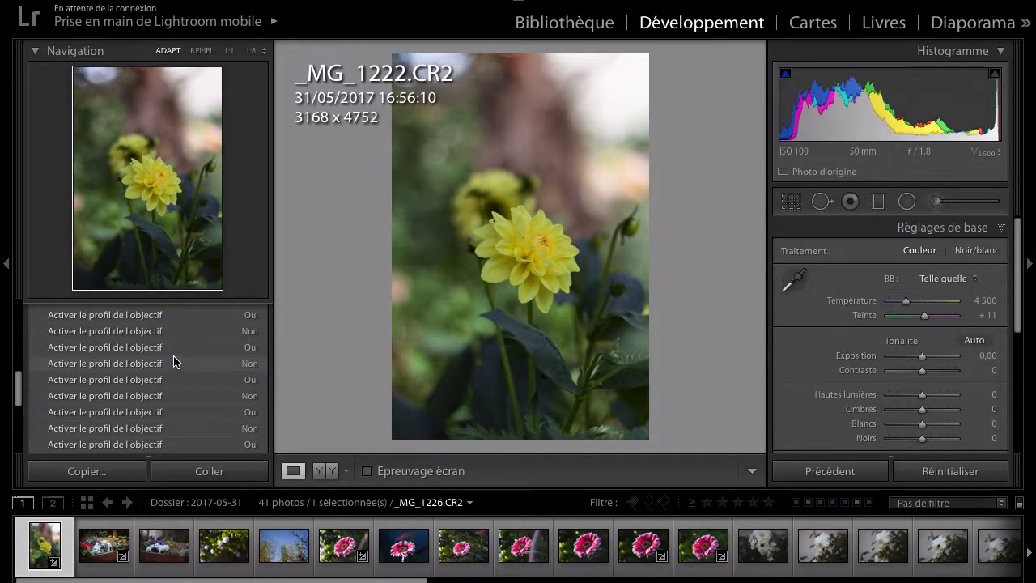
scroll(173, 360, up, 3)
scroll(105, 370, up, 6)
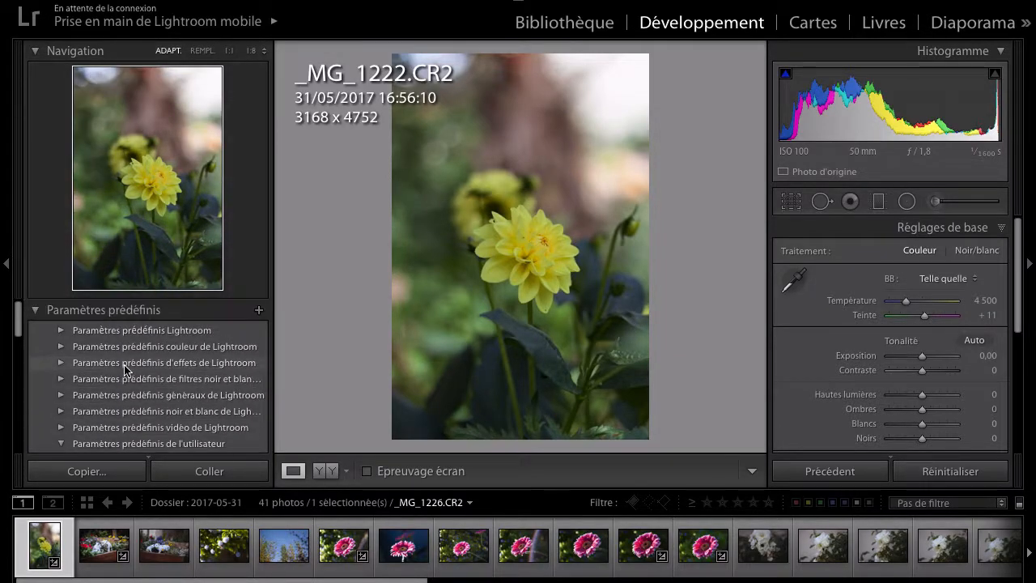
scroll(198, 344, down, 3)
scroll(194, 333, up, 3)
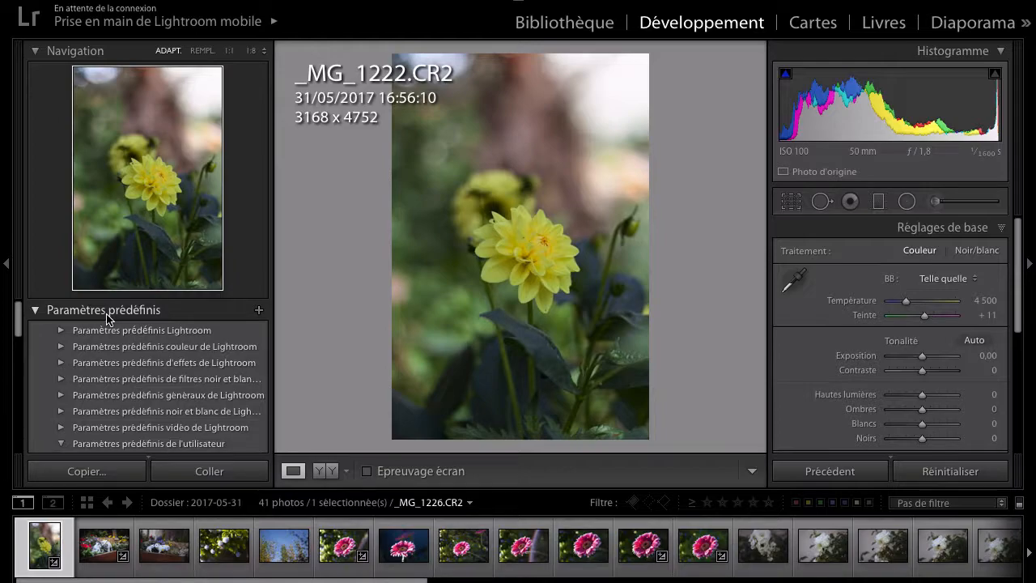
click(5, 264)
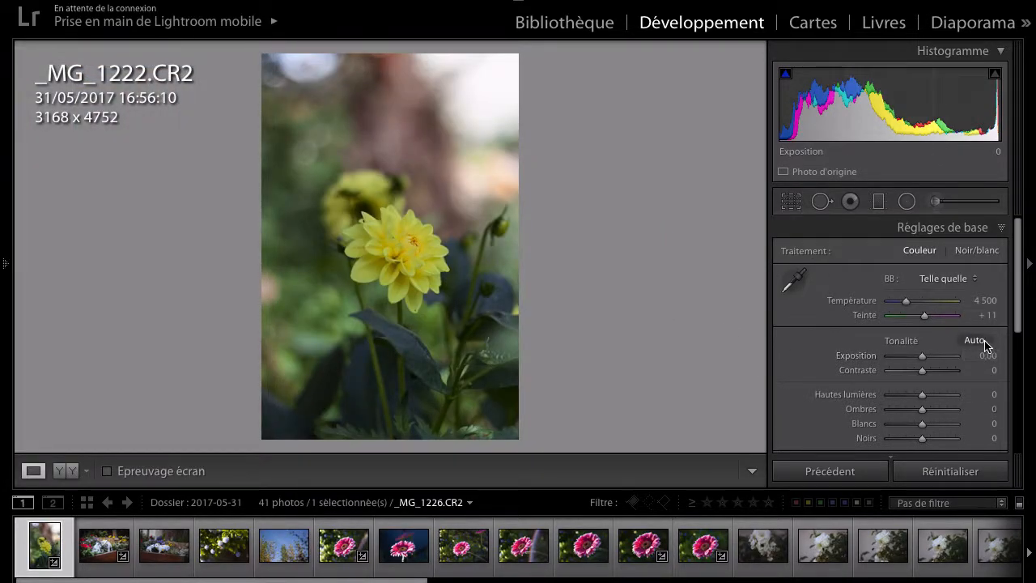
- Look through the Develop adjustment sections from Basic settings down to Camera Calibration and back to the tone controls
scroll(874, 296, down, 5)
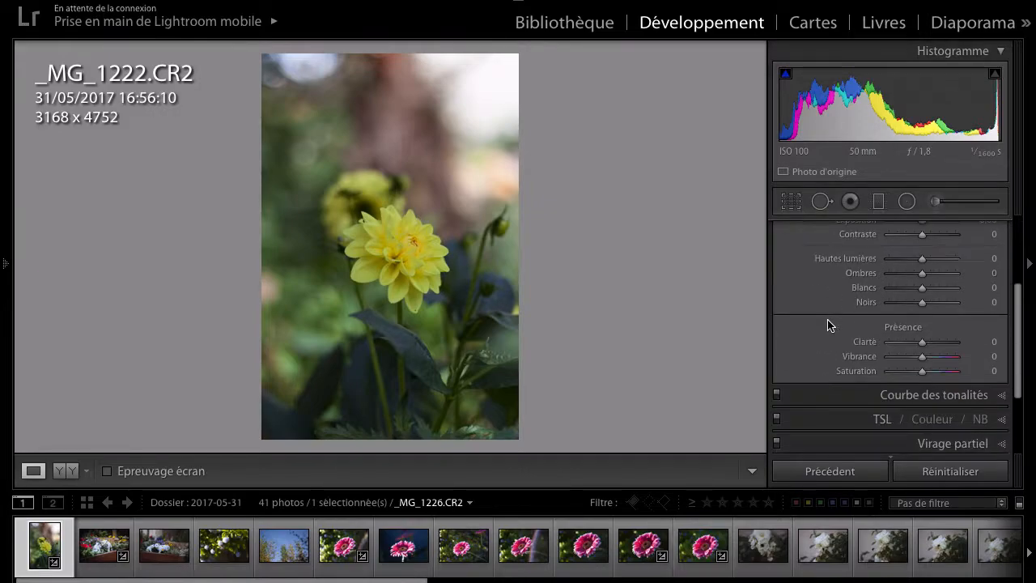
scroll(856, 301, up, 5)
scroll(834, 357, down, 1)
scroll(826, 364, down, 4)
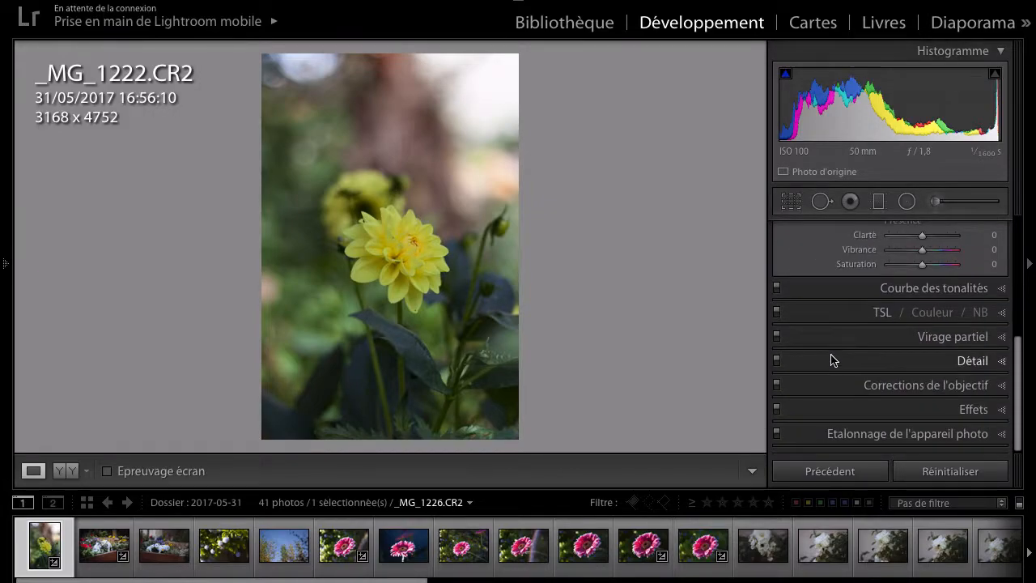
scroll(829, 274, up, 4)
scroll(821, 284, up, 1)
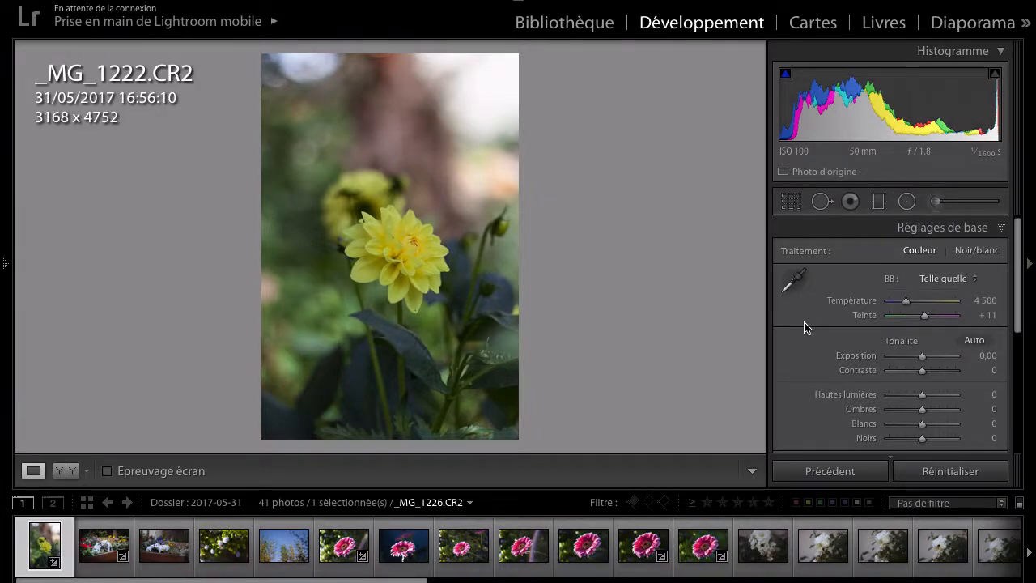
click(939, 231)
click(939, 231)
scroll(821, 335, down, 3)
scroll(807, 324, up, 3)
scroll(821, 344, down, 5)
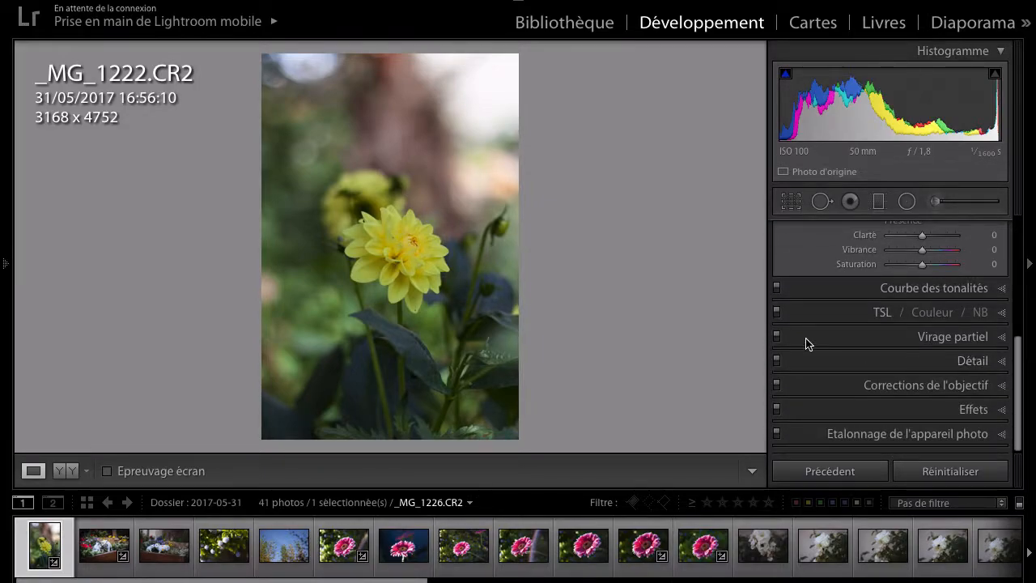
scroll(809, 300, up, 3)
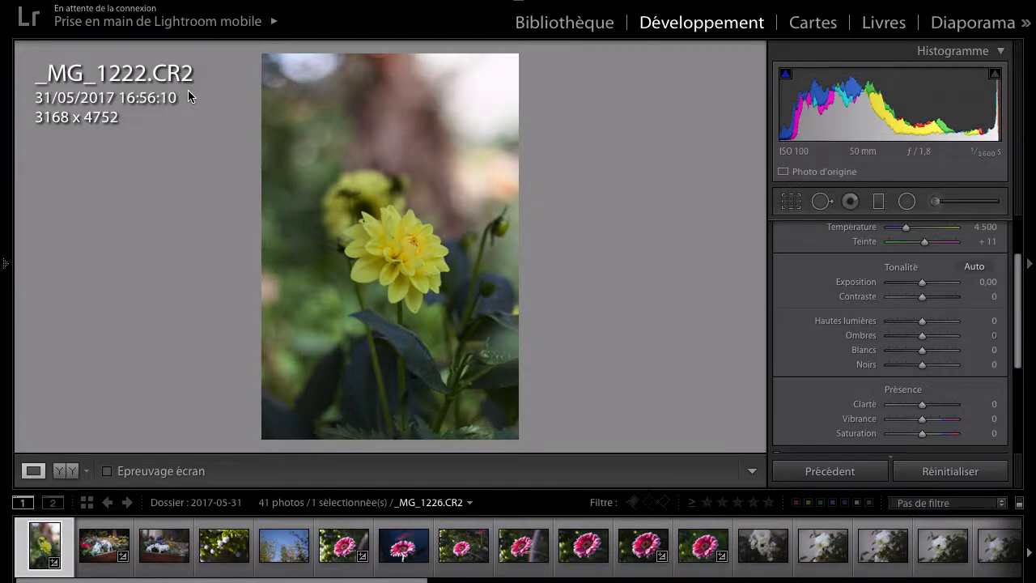
- Open the pink flower photo _MG_1232.CR2 and examine its dark background up close
drag(322, 209, 499, 287)
drag(356, 399, 416, 300)
click(641, 548)
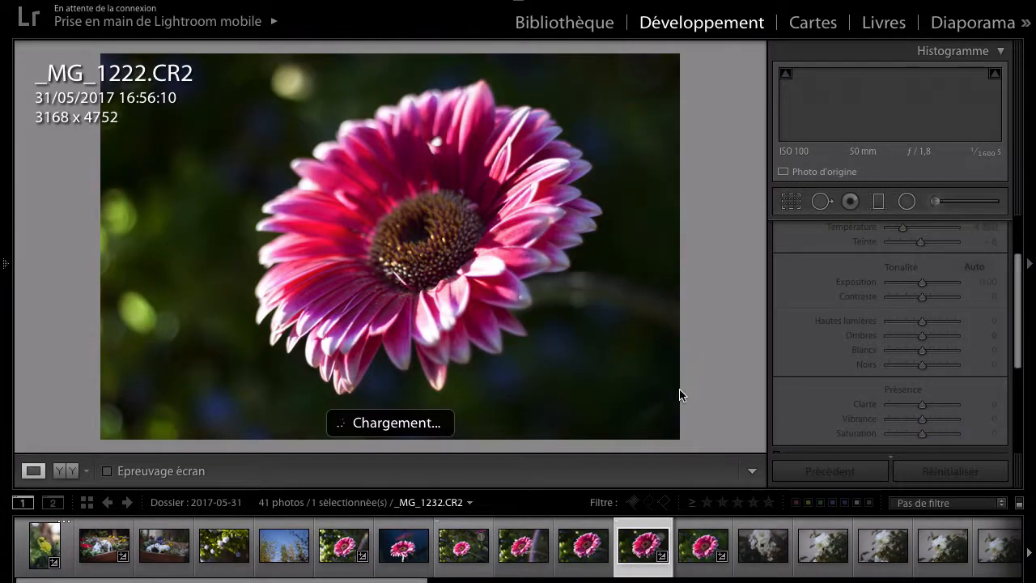
click(659, 382)
drag(639, 422, 586, 331)
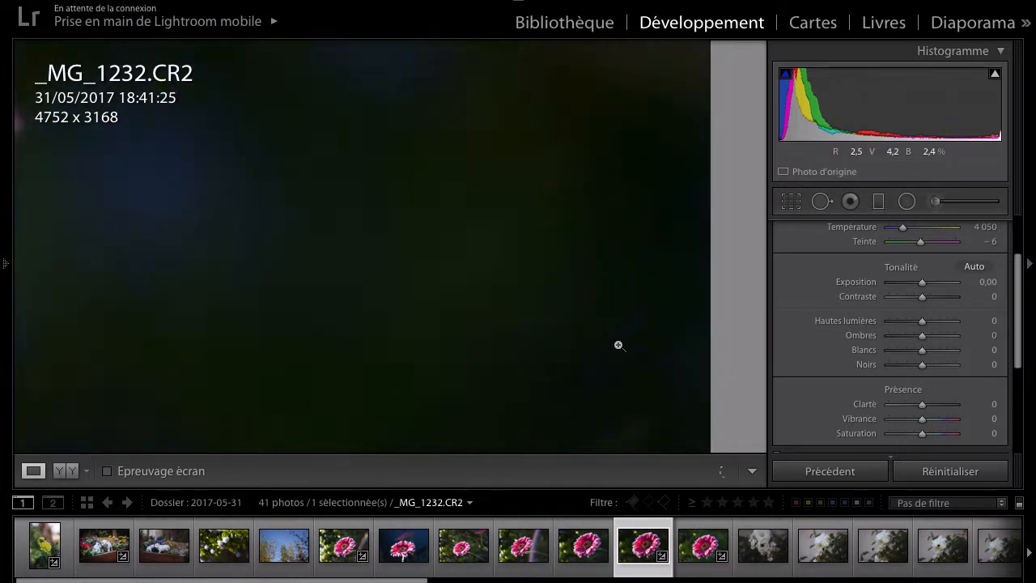
click(618, 345)
click(578, 353)
click(617, 349)
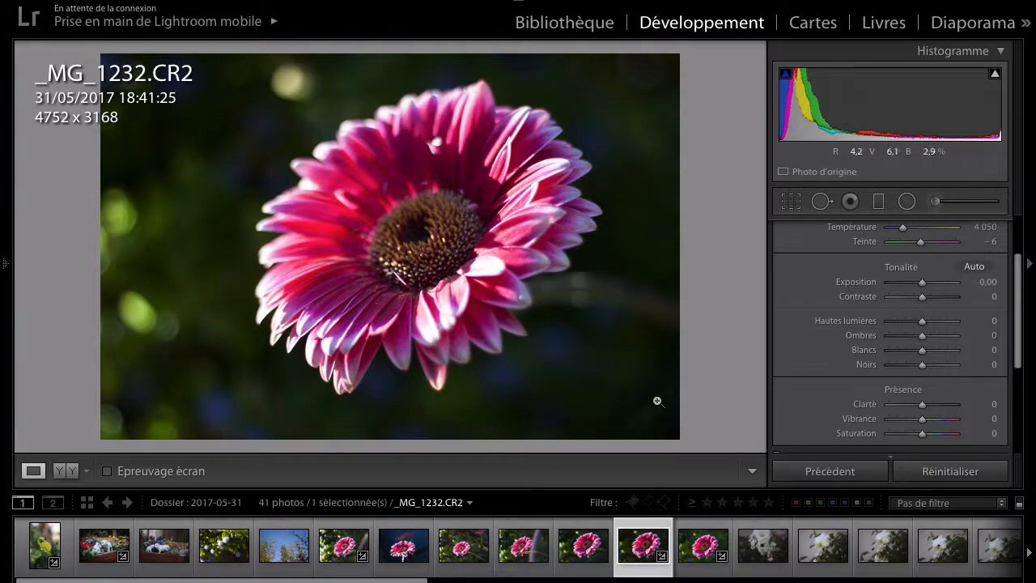
- Set Shadows (Ombres) to +100 on the pink flower photo and inspect the dark background up close
drag(947, 342, 967, 338)
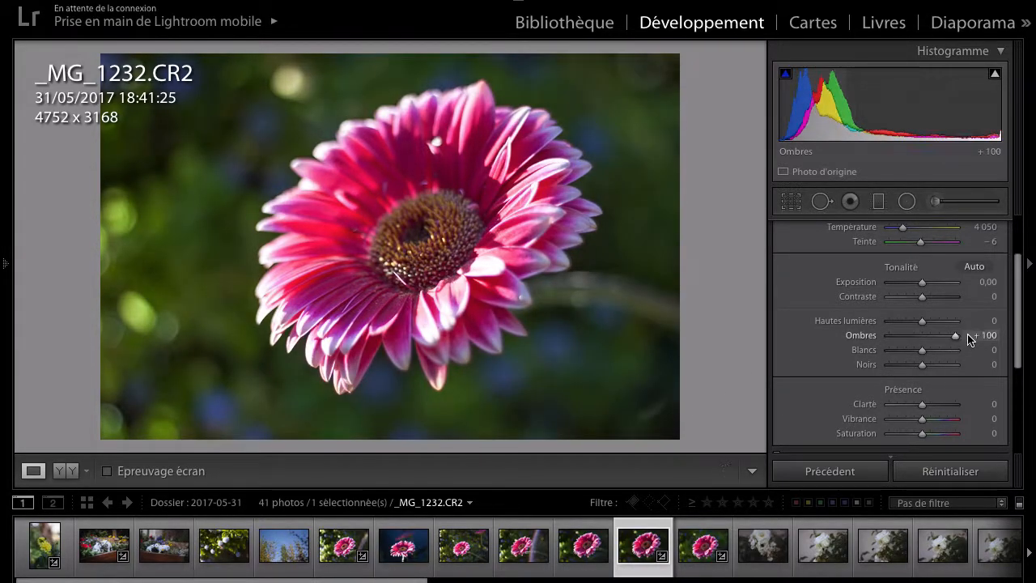
click(653, 379)
click(618, 370)
click(638, 349)
click(634, 346)
click(609, 366)
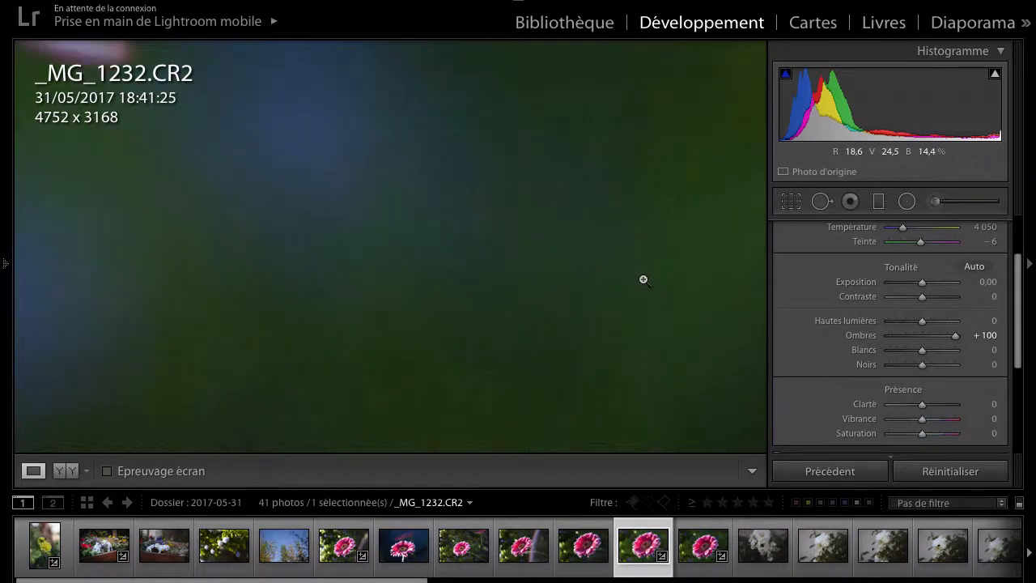
click(644, 285)
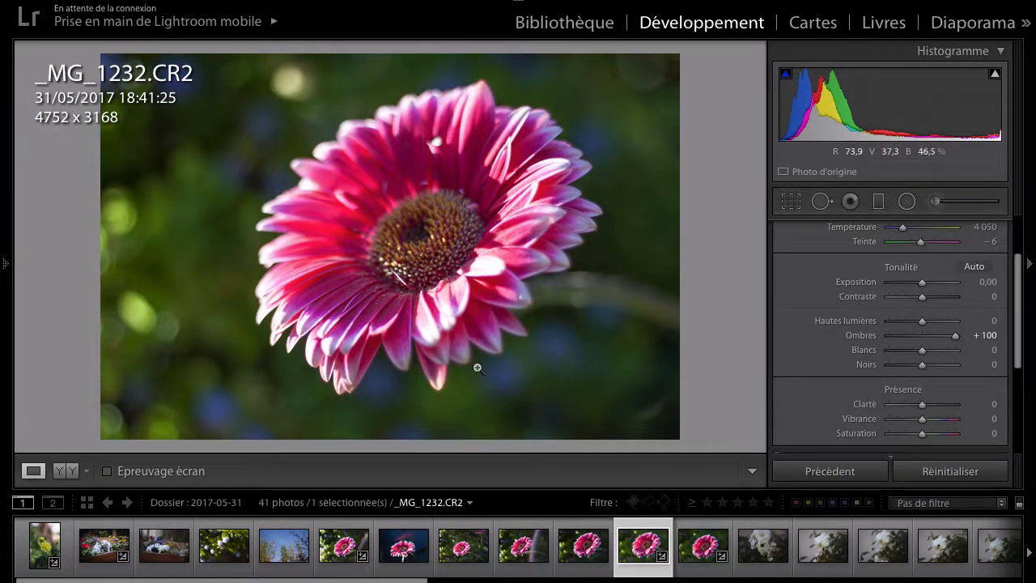
- Zoom in on the bright petals and try Highlights (Hautes lumières) at −100, resetting it after each try
click(336, 364)
drag(531, 242, 454, 203)
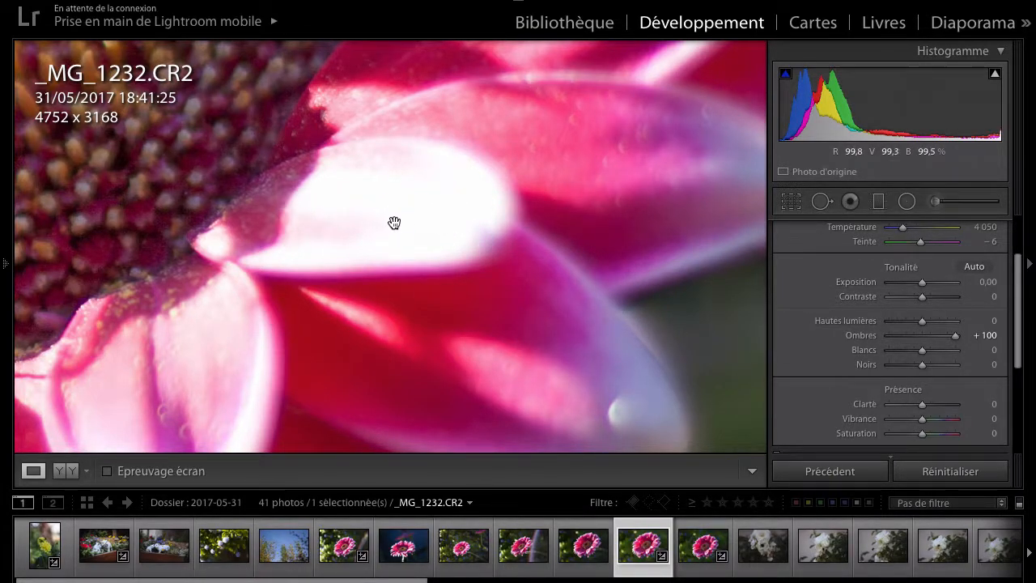
drag(395, 223, 377, 280)
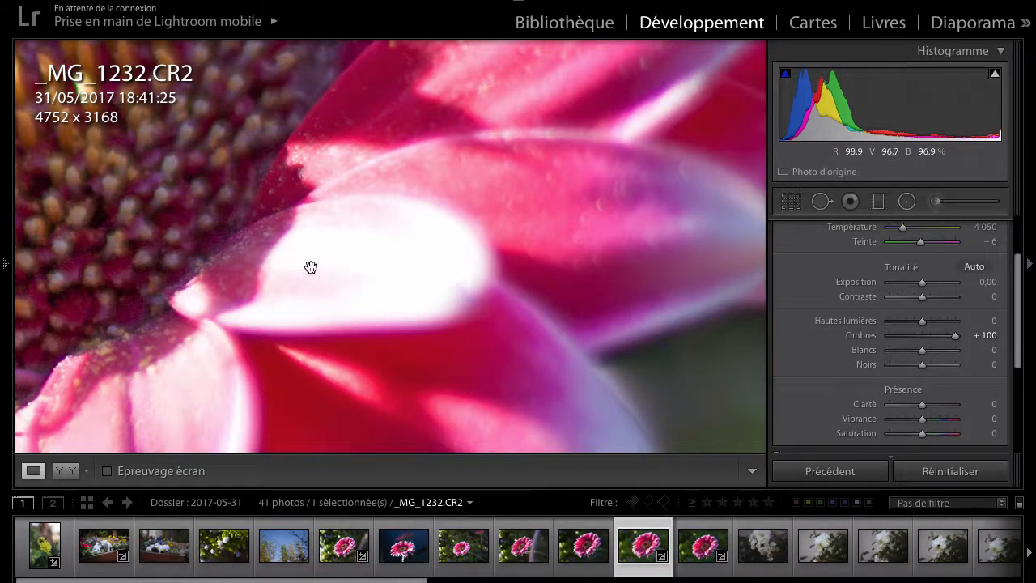
drag(909, 319, 880, 326)
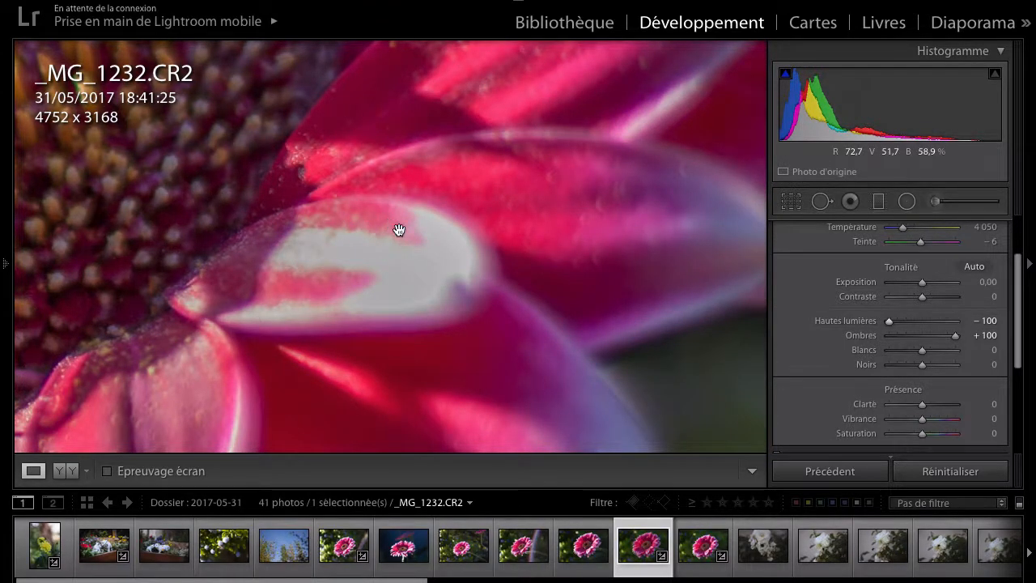
double_click(862, 322)
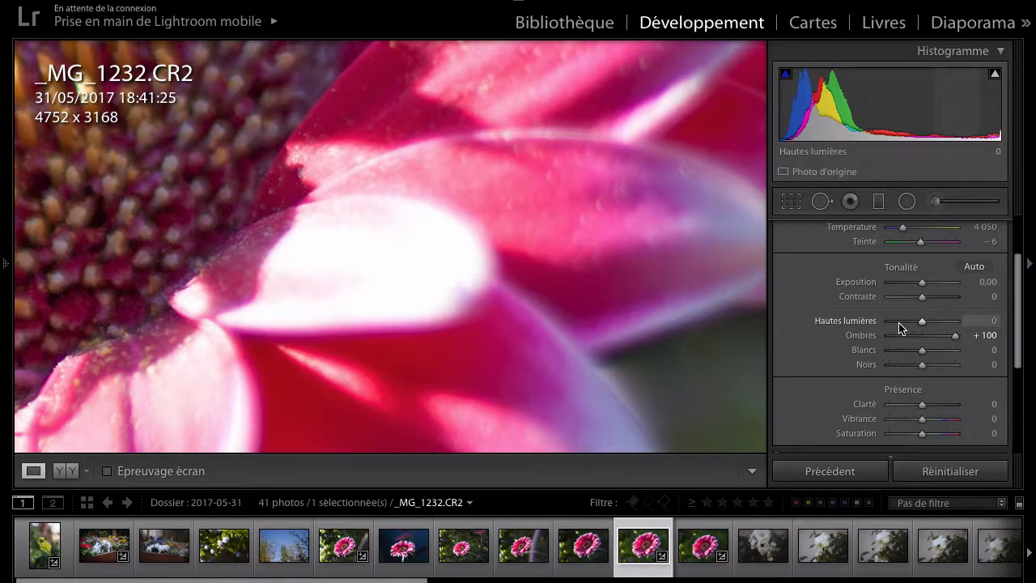
drag(900, 322, 884, 323)
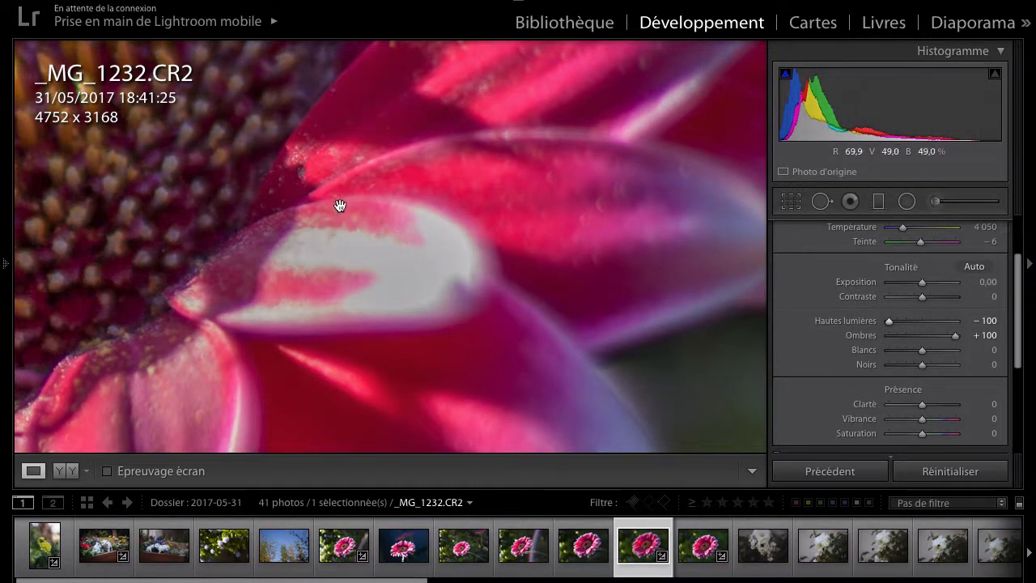
double_click(849, 320)
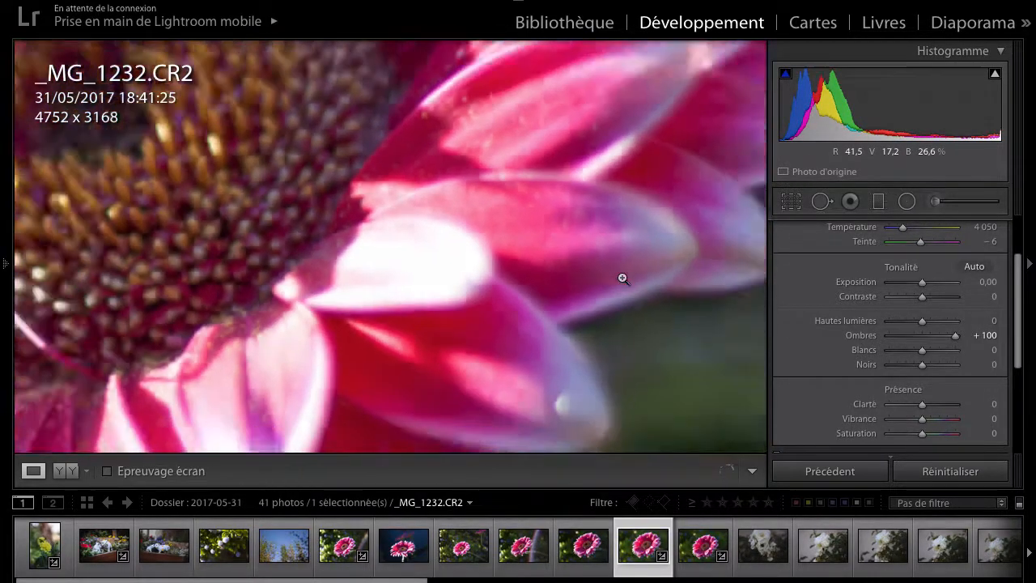
click(622, 279)
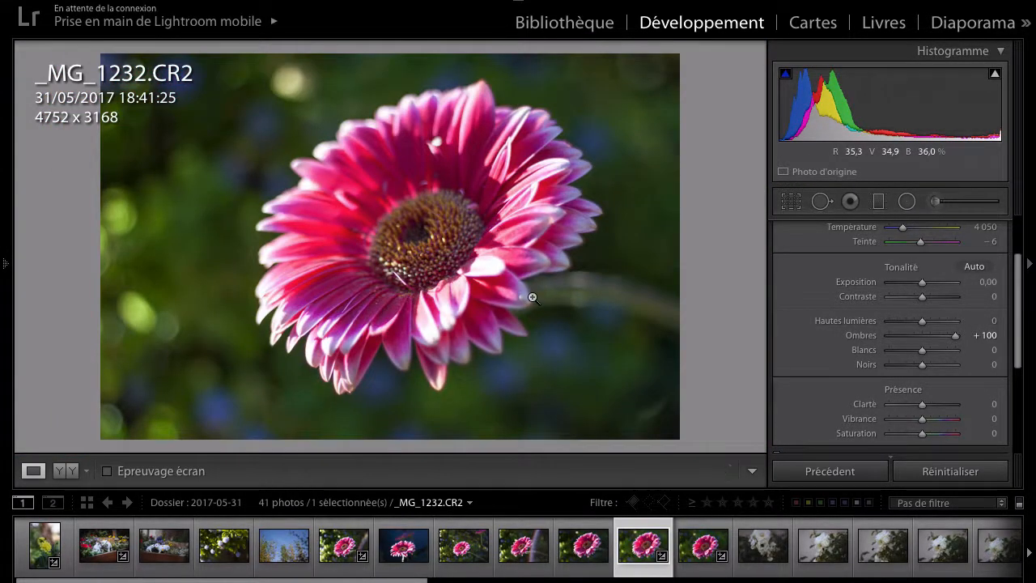
- Return to the yellow flower photo _MG_1222.CR2 and bring up the start of its Basic settings
drag(398, 581, 852, 580)
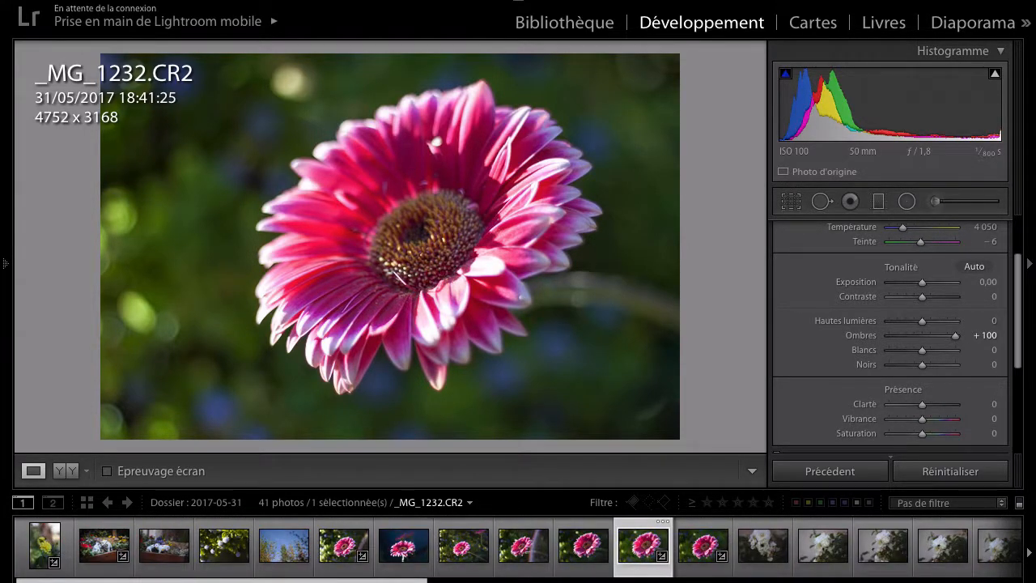
click(49, 549)
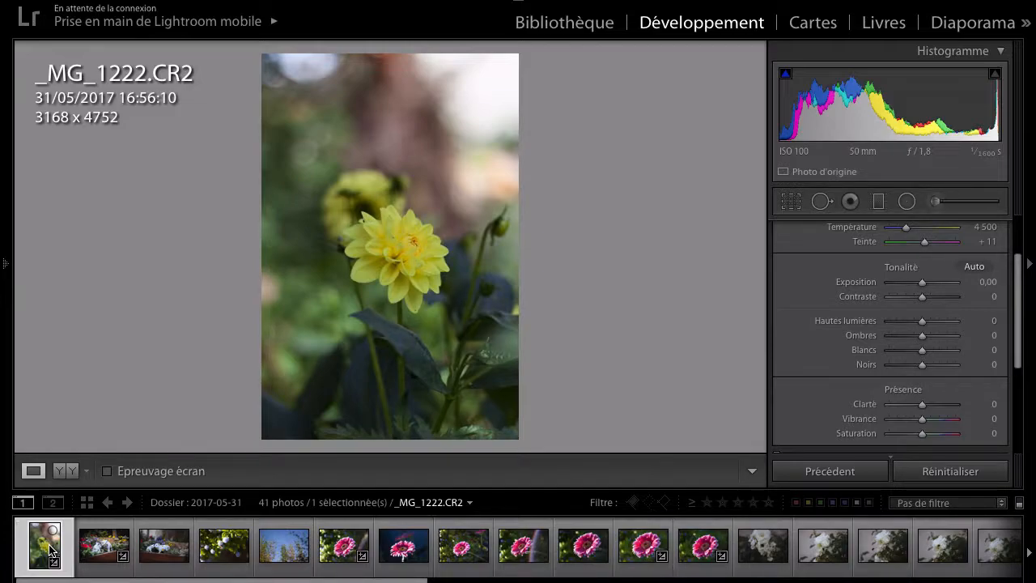
mouse_move(364, 581)
mouse_down()
mouse_move(682, 580)
mouse_move(365, 581)
mouse_up()
scroll(911, 307, up, 2)
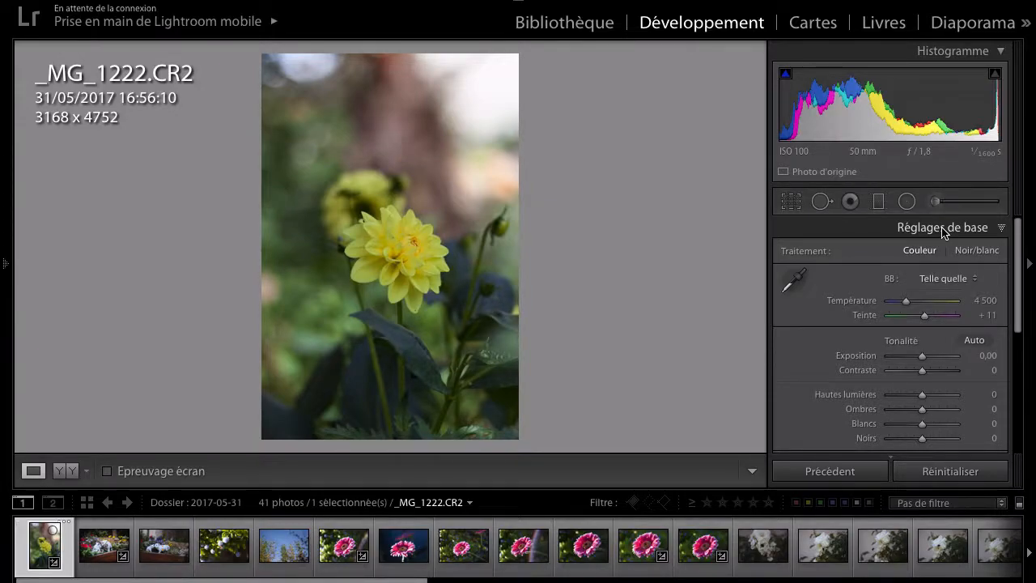
click(885, 227)
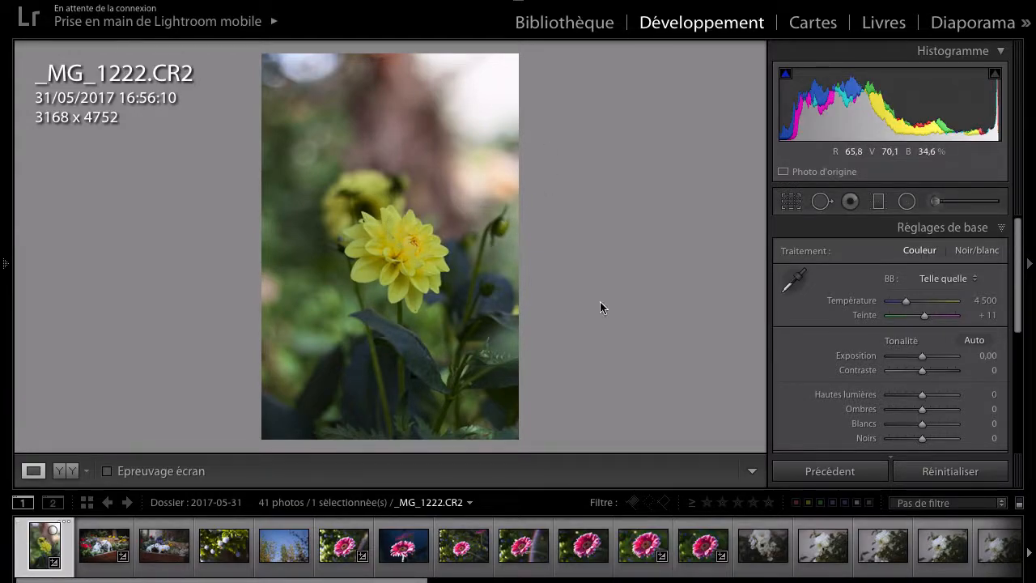
- Review the Basic settings (Réglages de base) of the yellow flower photo, from white balance through tonality to presence
scroll(829, 322, down, 2)
scroll(829, 323, down, 2)
scroll(939, 267, up, 4)
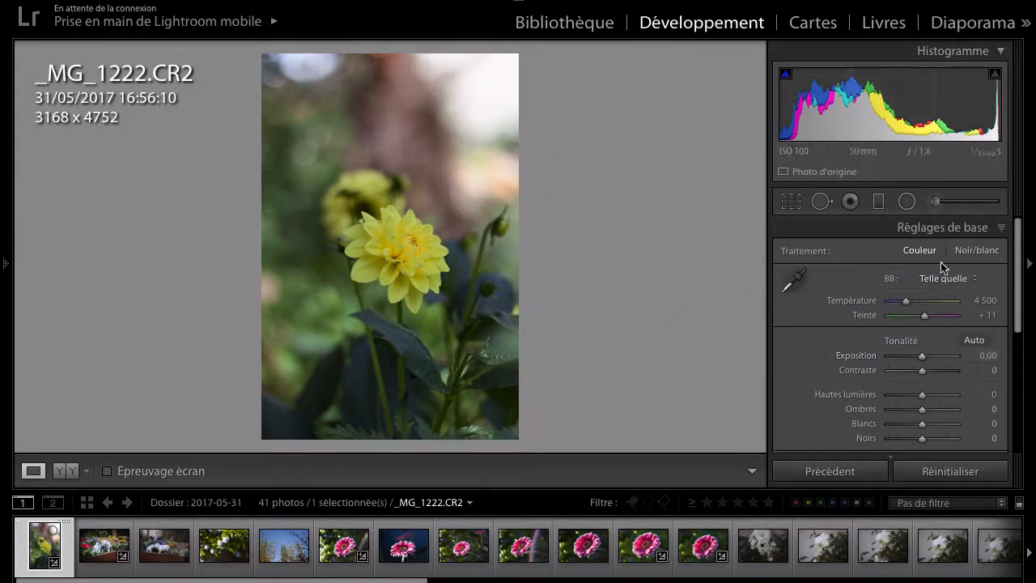
scroll(815, 336, down, 5)
scroll(846, 323, up, 5)
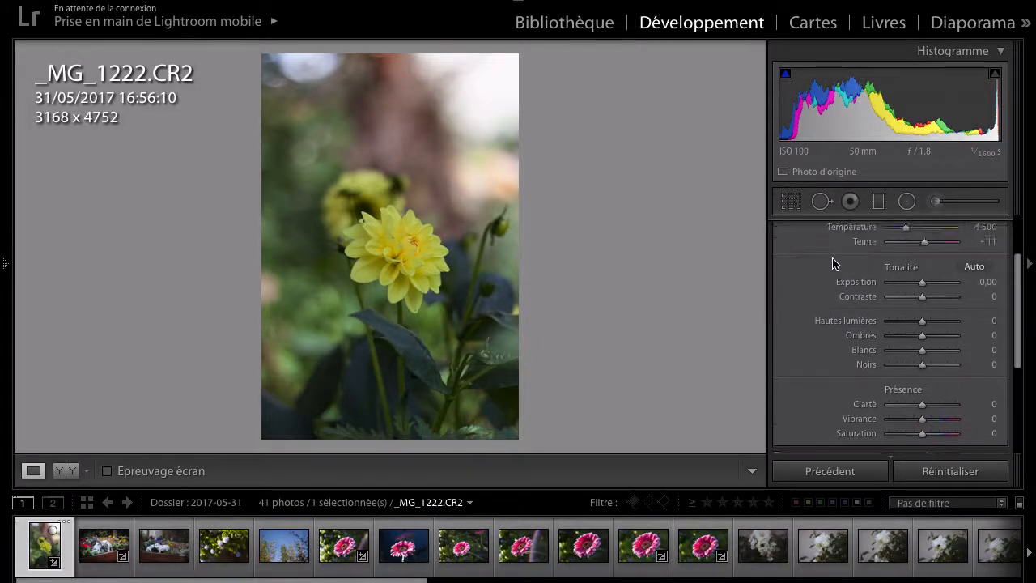
scroll(836, 318, down, 6)
scroll(834, 318, down, 1)
scroll(915, 372, up, 5)
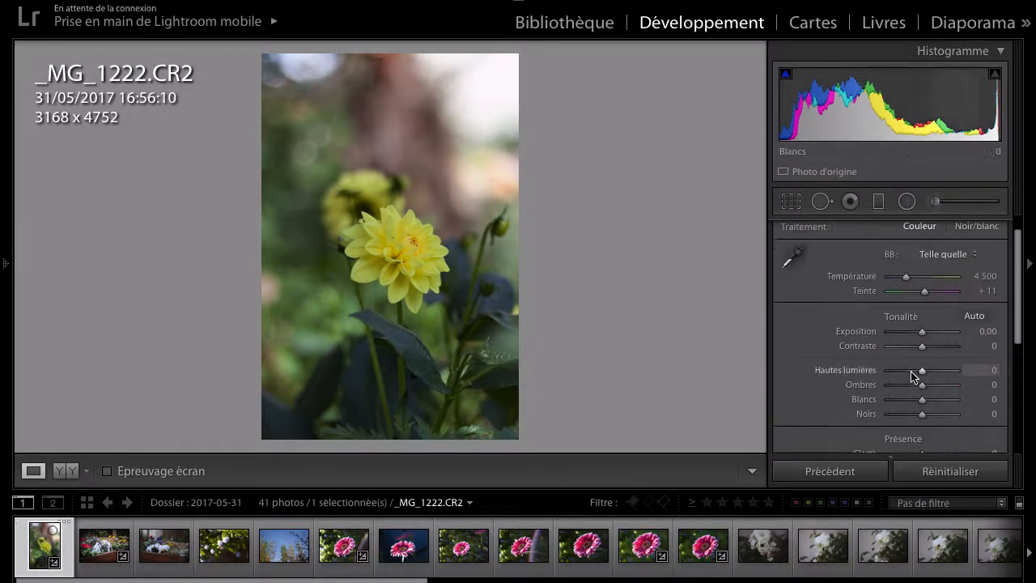
scroll(834, 358, down, 3)
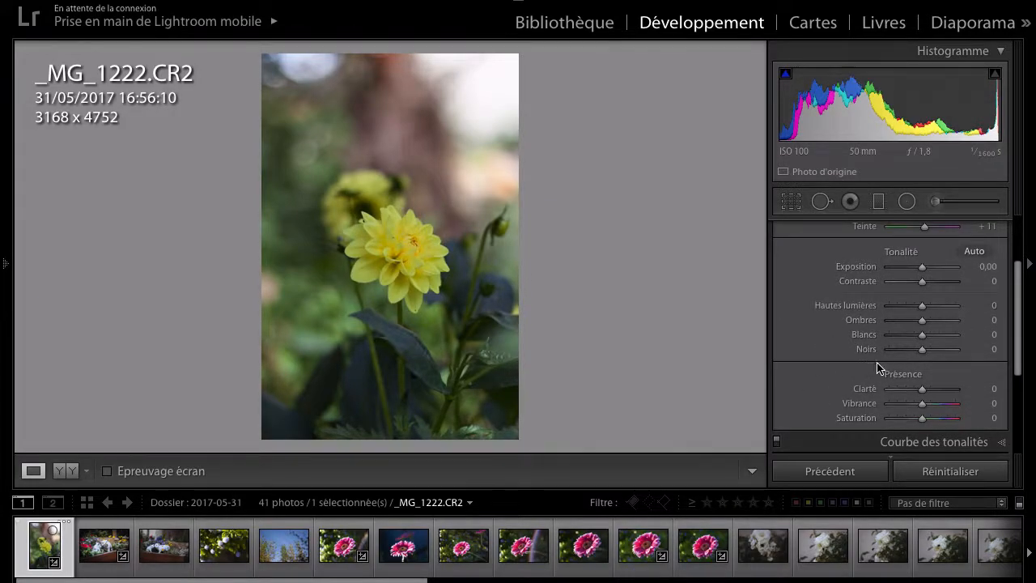
scroll(790, 340, up, 1)
scroll(791, 340, up, 3)
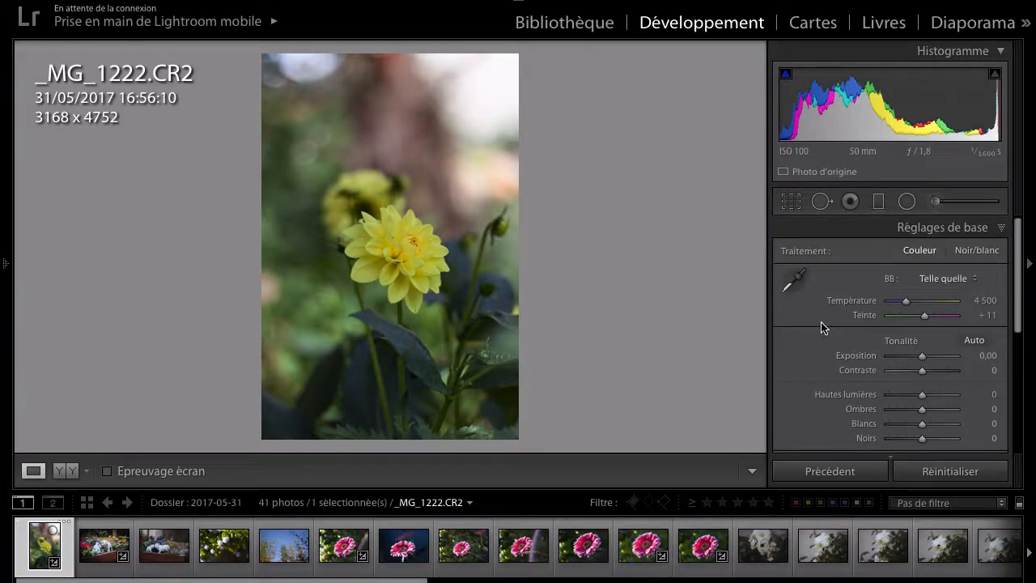
- Look over the adjustment groups below the Basic settings and collapse Réglages de base
scroll(842, 340, down, 10)
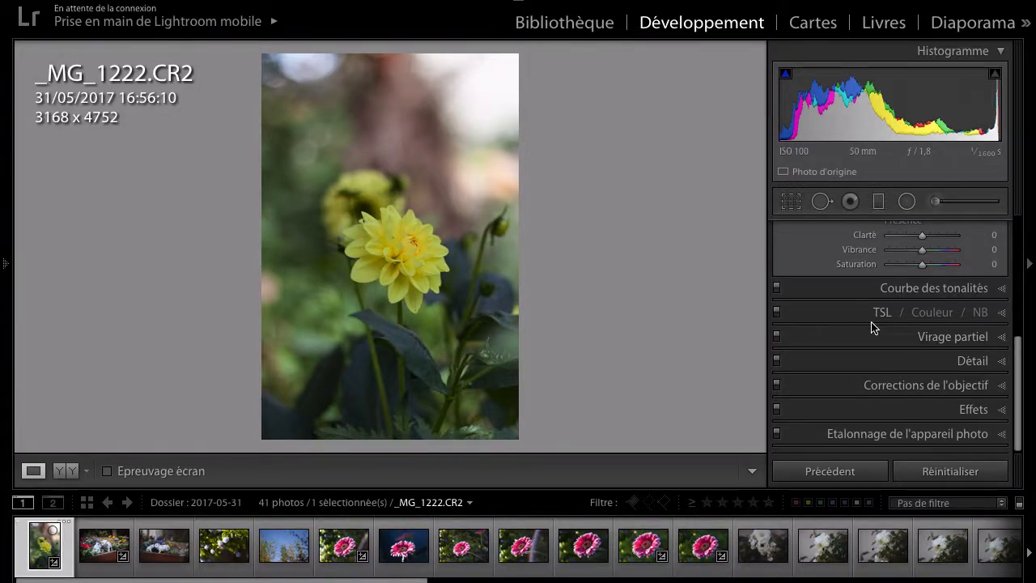
scroll(890, 284, up, 8)
scroll(915, 241, up, 1)
click(919, 231)
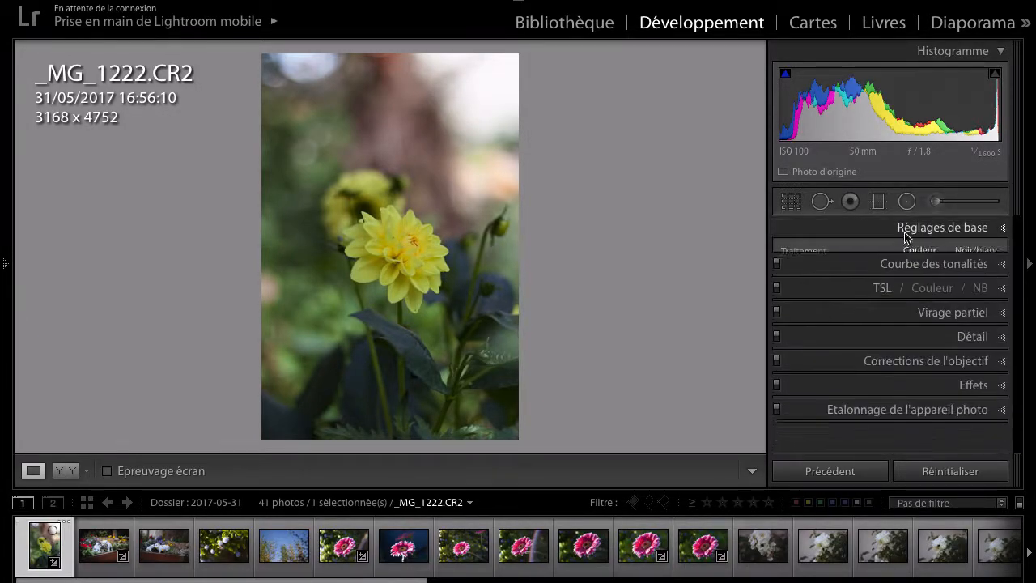
- Switch to the Library (Bibliothèque), look over its Quick Develop settings, and return to the Develop module
click(588, 32)
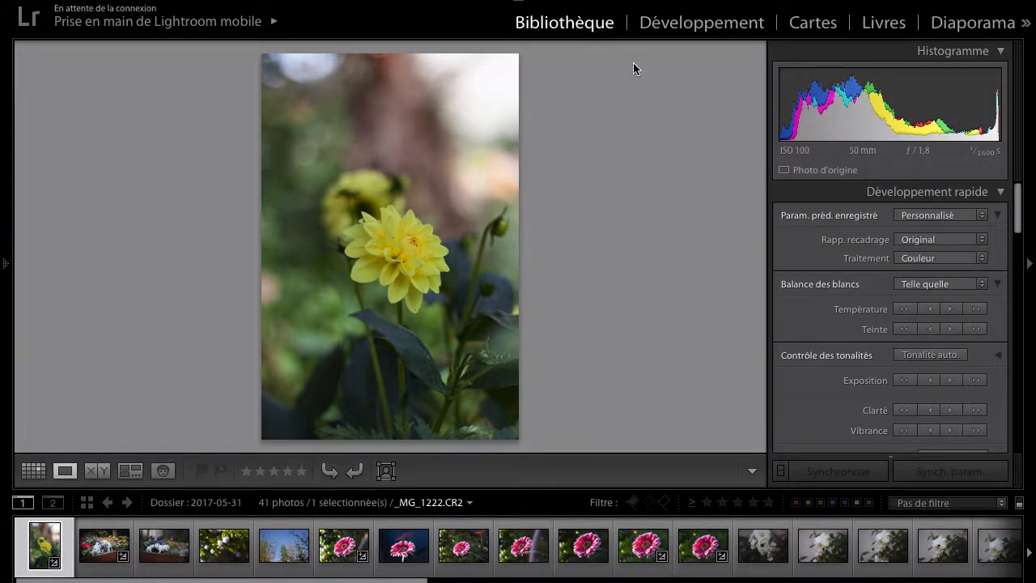
scroll(873, 308, down, 4)
scroll(842, 259, up, 1)
scroll(820, 222, up, 2)
click(683, 23)
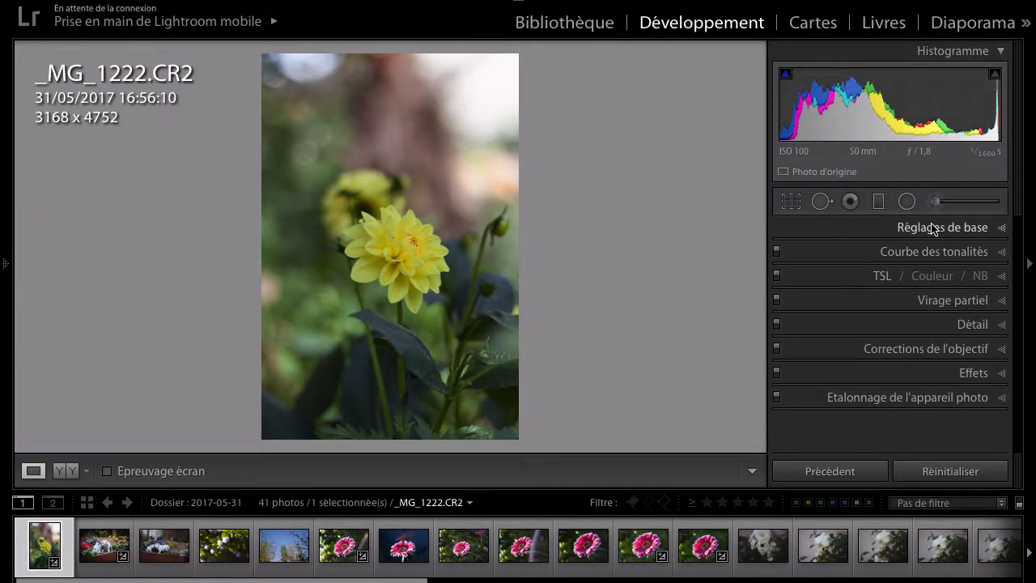
- Turn off Solo Mode for the Develop settings and test it by expanding and collapsing Virage partiel and Détail
right_click(864, 326)
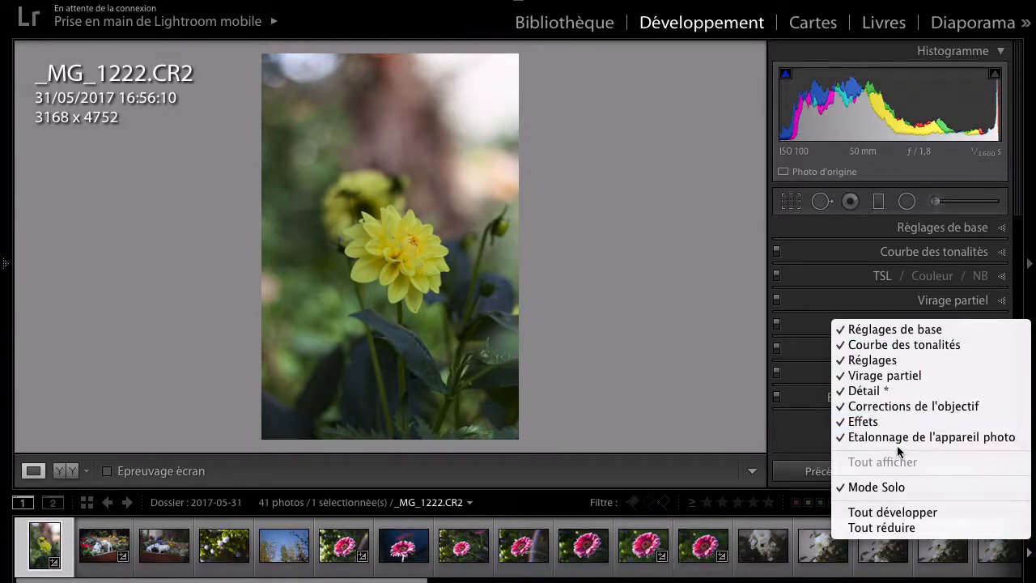
click(839, 490)
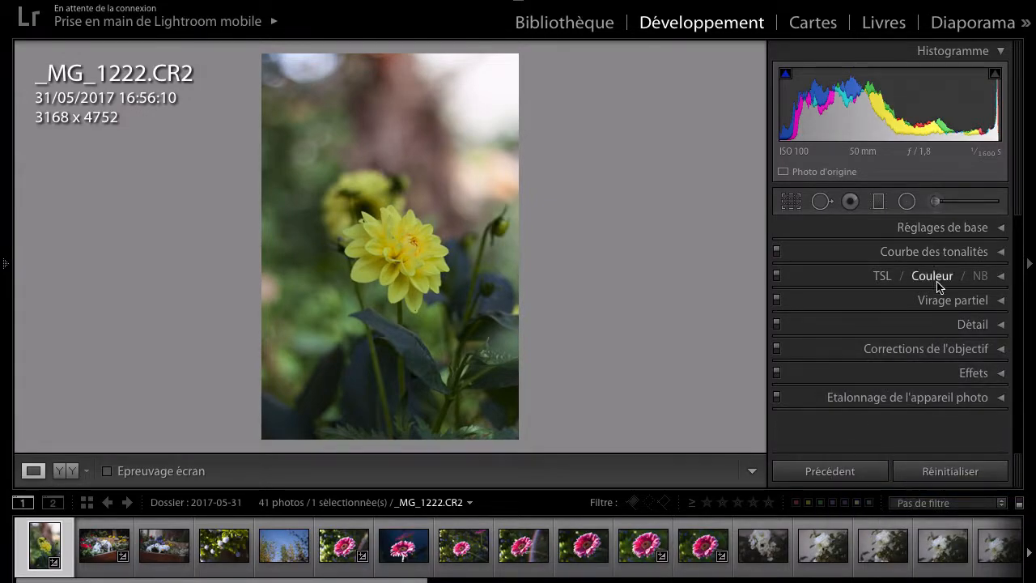
click(960, 304)
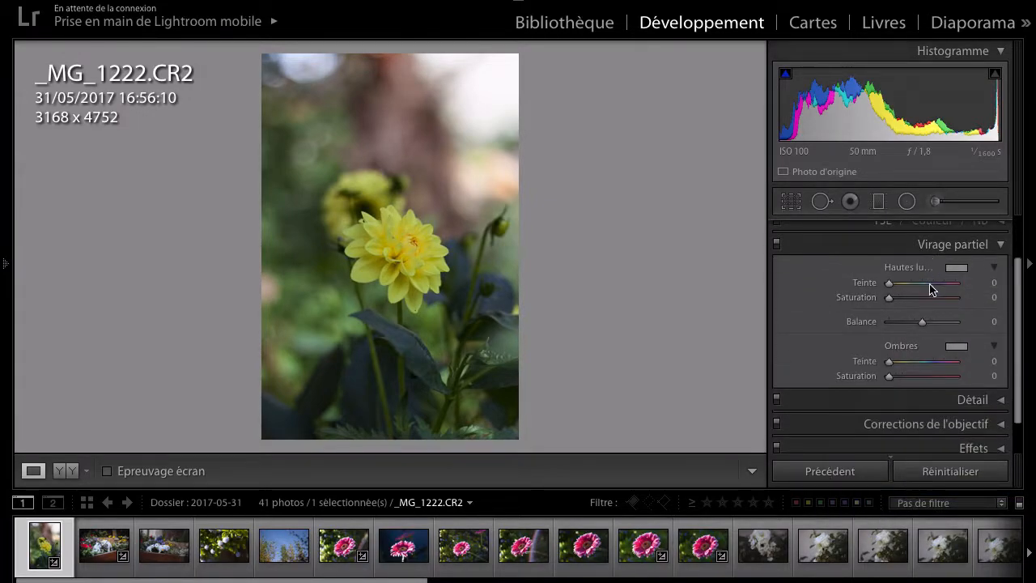
click(974, 401)
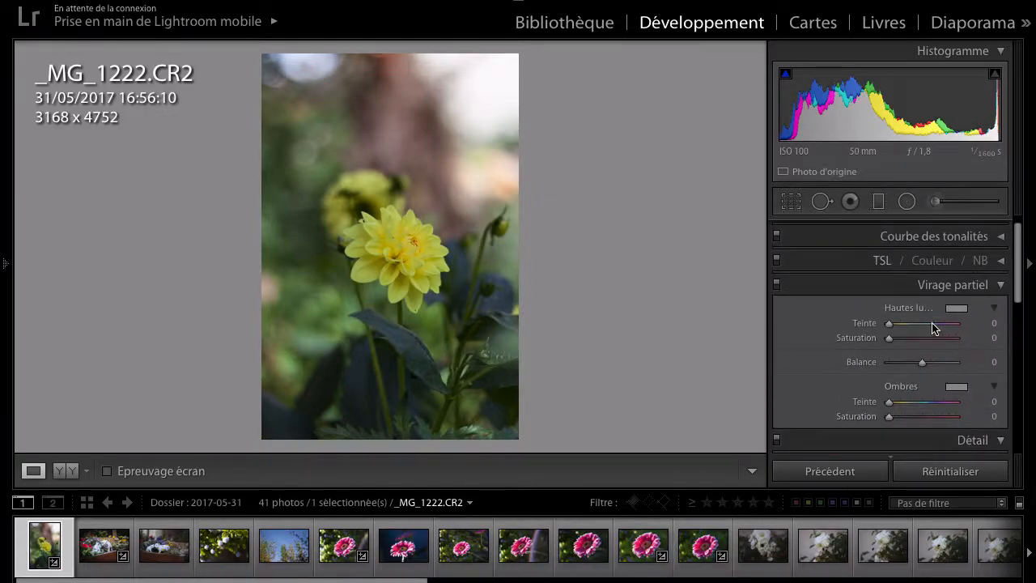
click(944, 285)
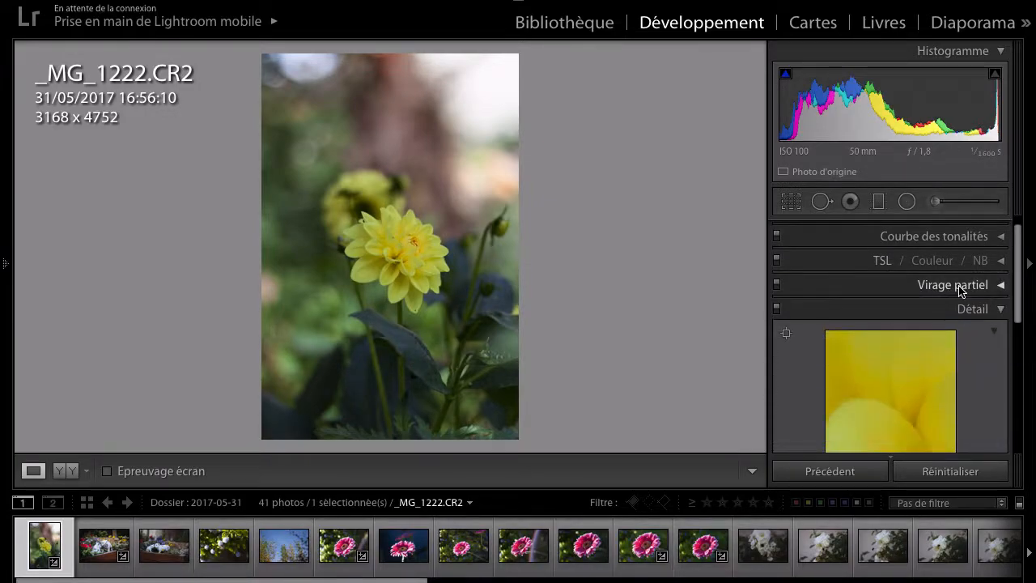
click(969, 307)
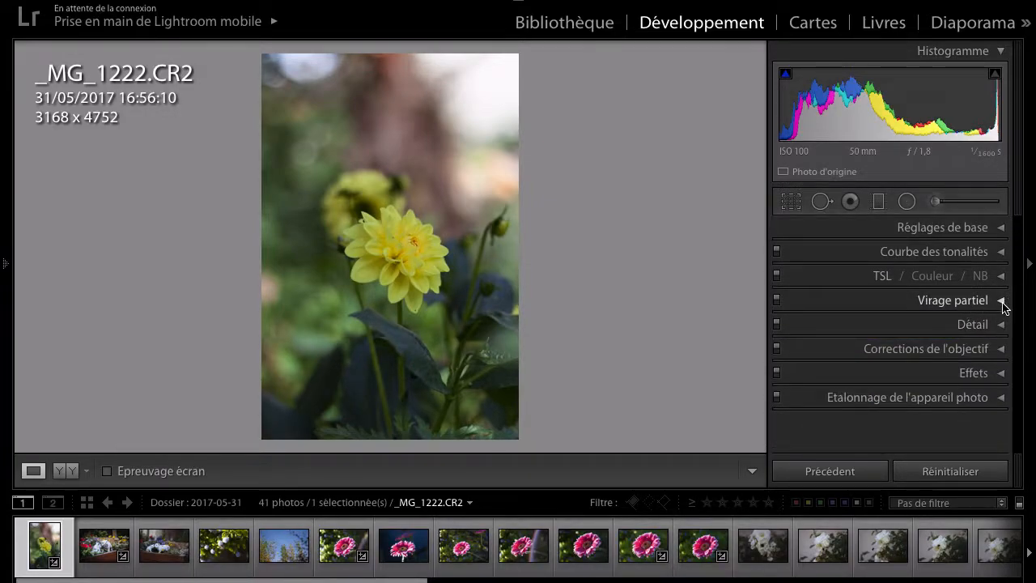
- Expand Virage partiel and Détail together and review their split toning, sharpening and noise reduction settings
click(958, 303)
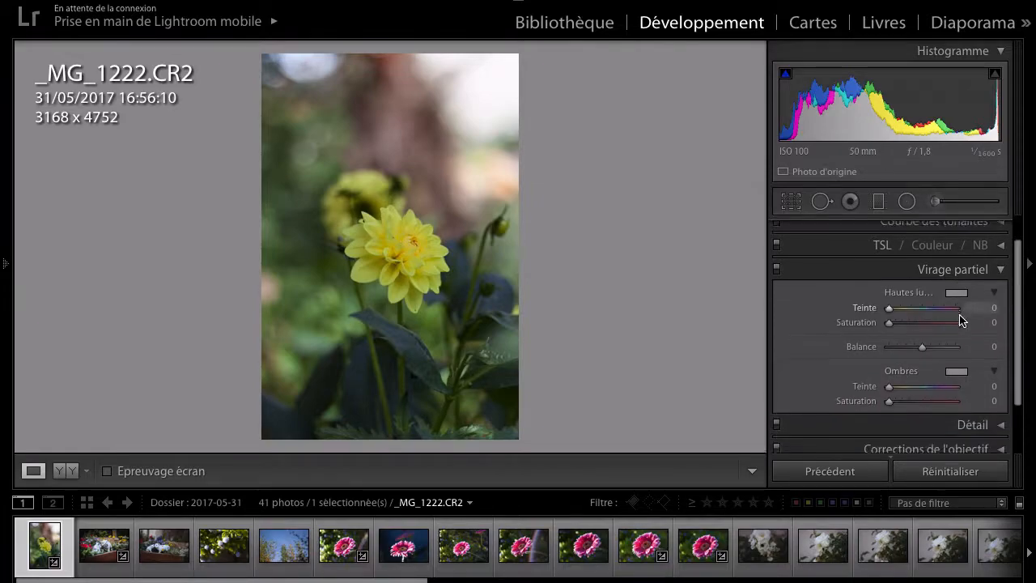
click(971, 360)
scroll(969, 358, down, 5)
scroll(970, 358, up, 7)
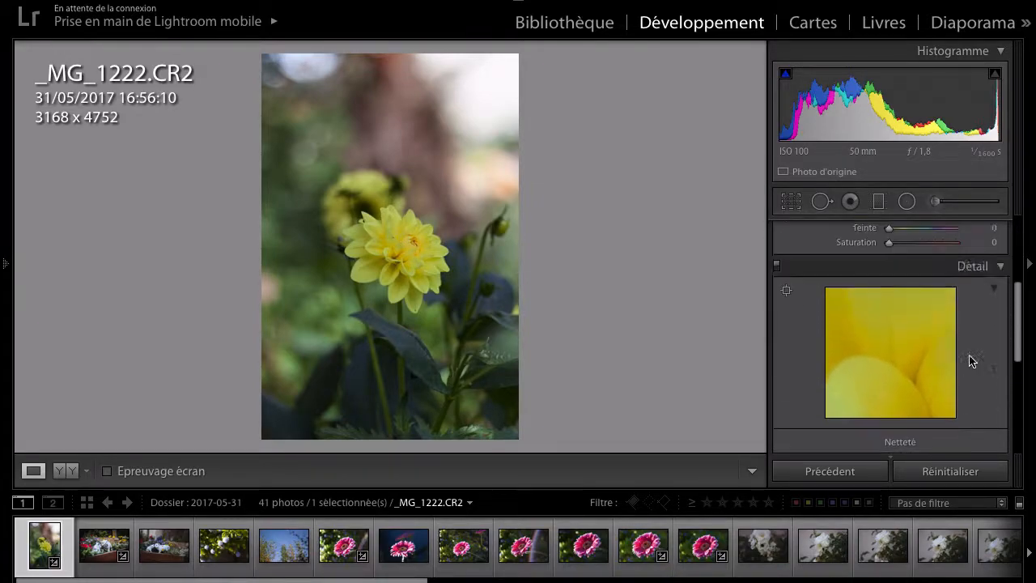
scroll(942, 320, down, 1)
scroll(942, 323, down, 5)
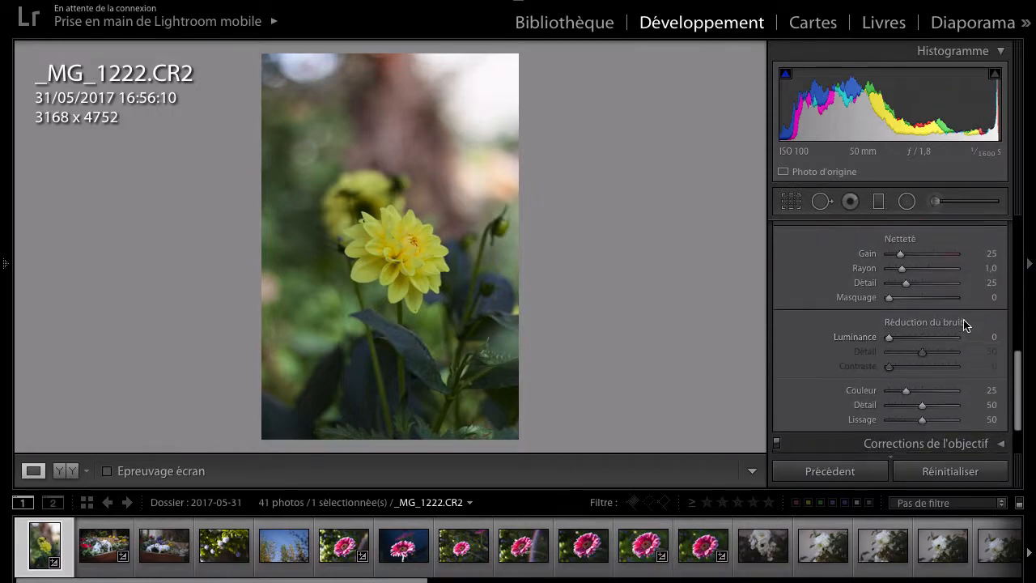
scroll(963, 332, up, 3)
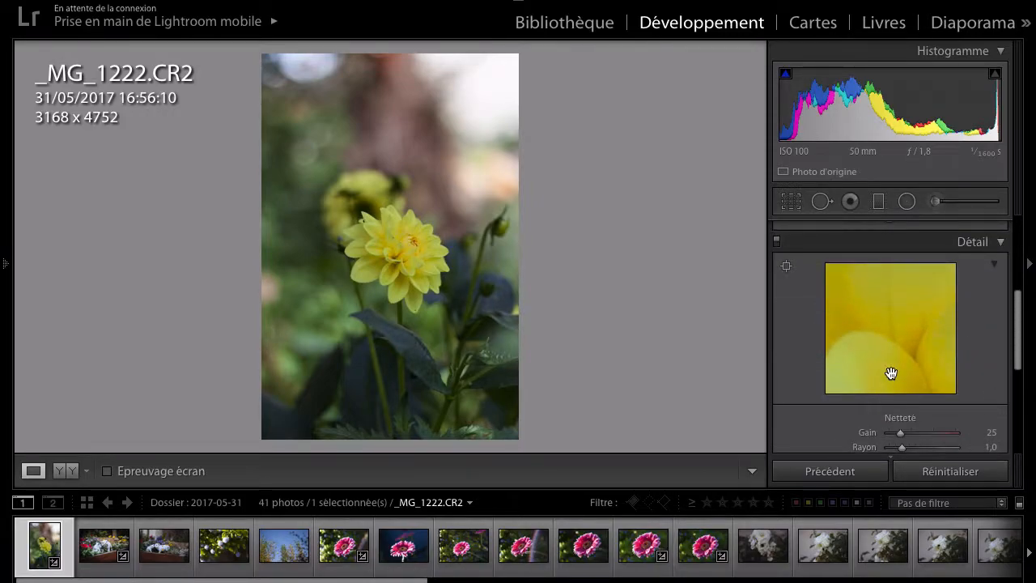
scroll(899, 369, up, 3)
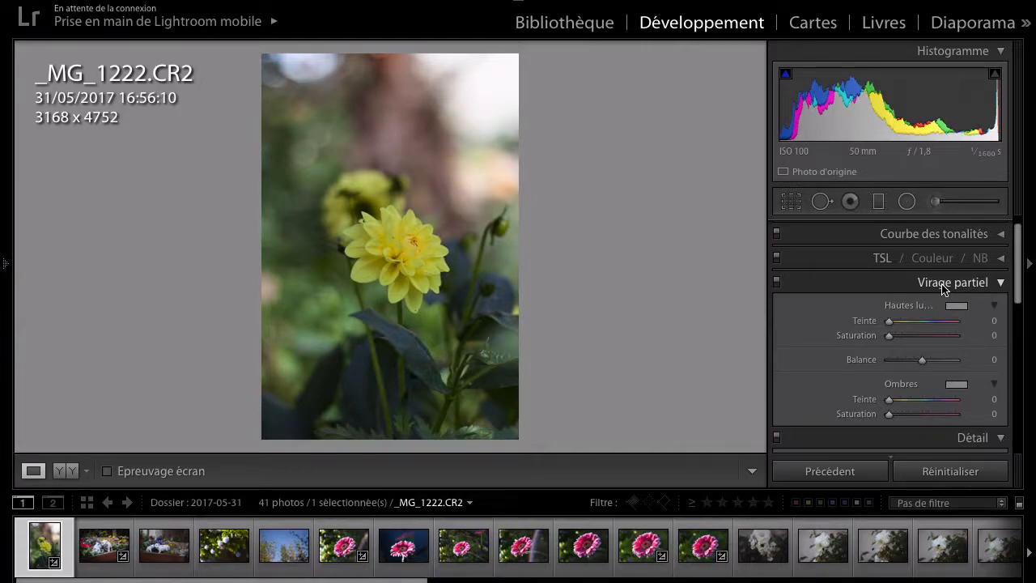
- Collapse and re-expand Virage partiel and Détail, and also expand Corrections de l'objectif, Effets and Etalonnage de l'appareil photo
click(943, 283)
click(954, 311)
click(956, 301)
click(971, 379)
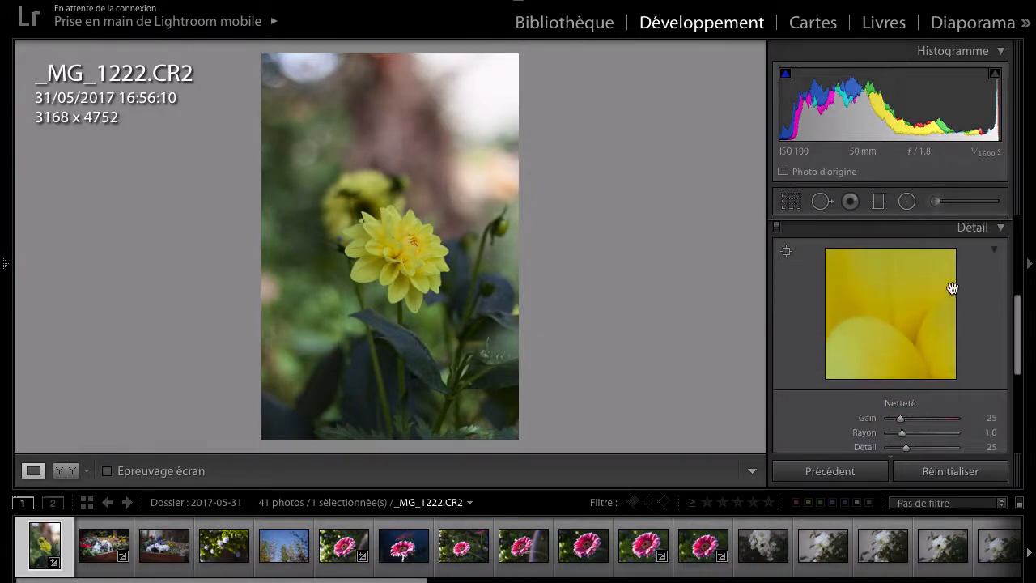
scroll(958, 316, down, 5)
click(968, 385)
scroll(955, 368, down, 5)
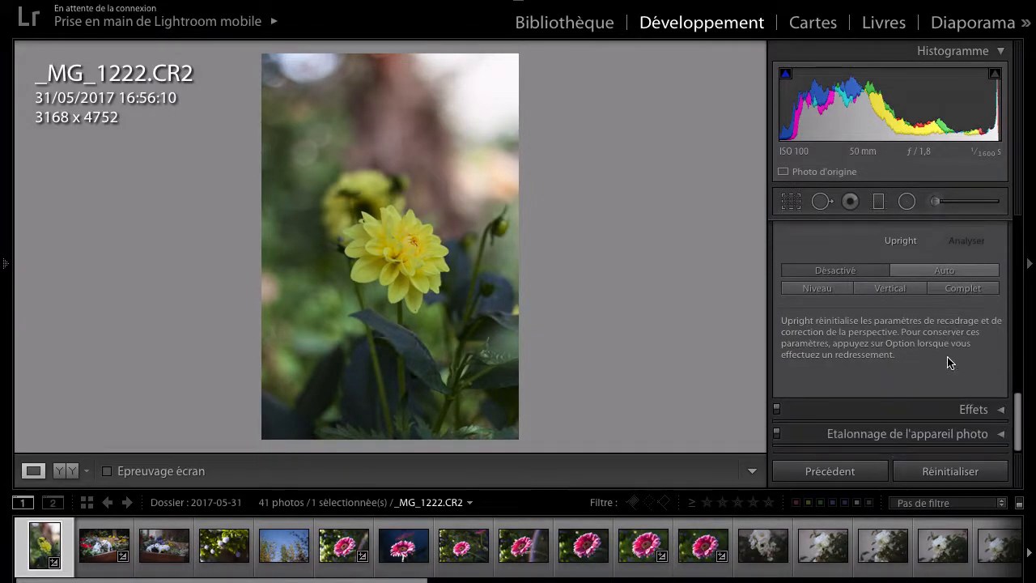
click(978, 410)
click(963, 435)
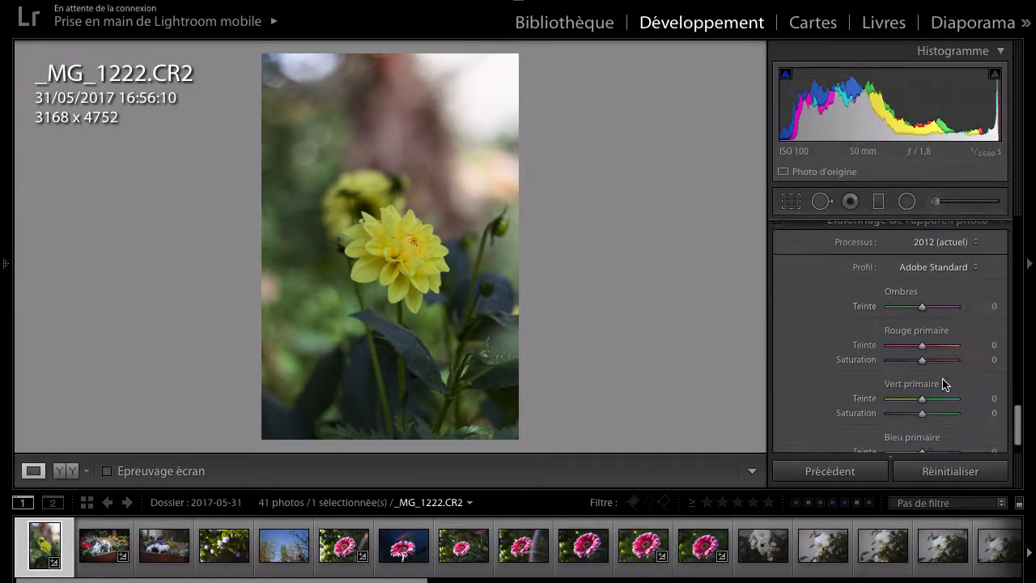
- Expand Réglages de base as well and look through the long stack of open settings groups
scroll(944, 368, up, 10)
scroll(945, 363, up, 5)
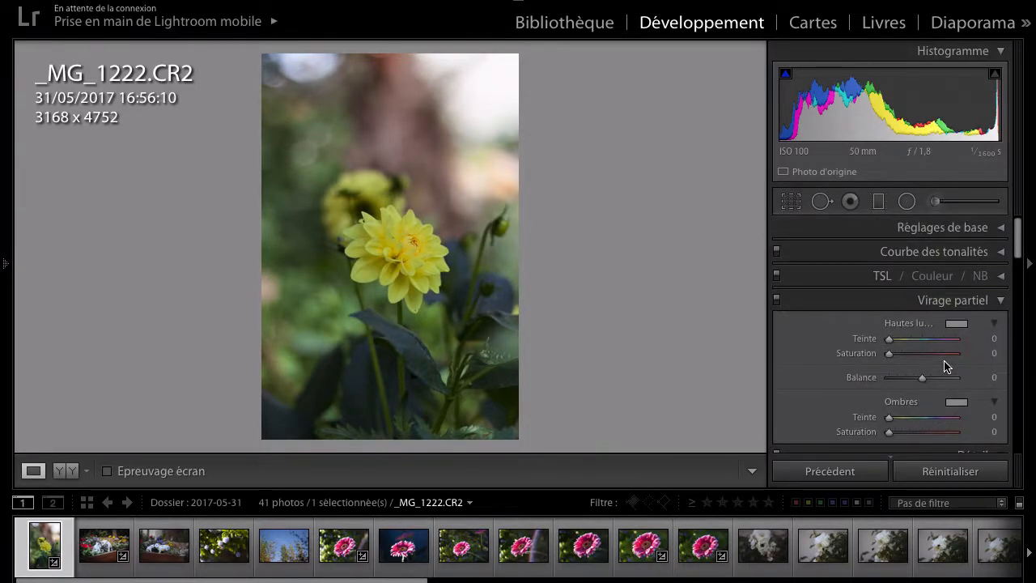
scroll(947, 356, down, 5)
scroll(954, 341, down, 6)
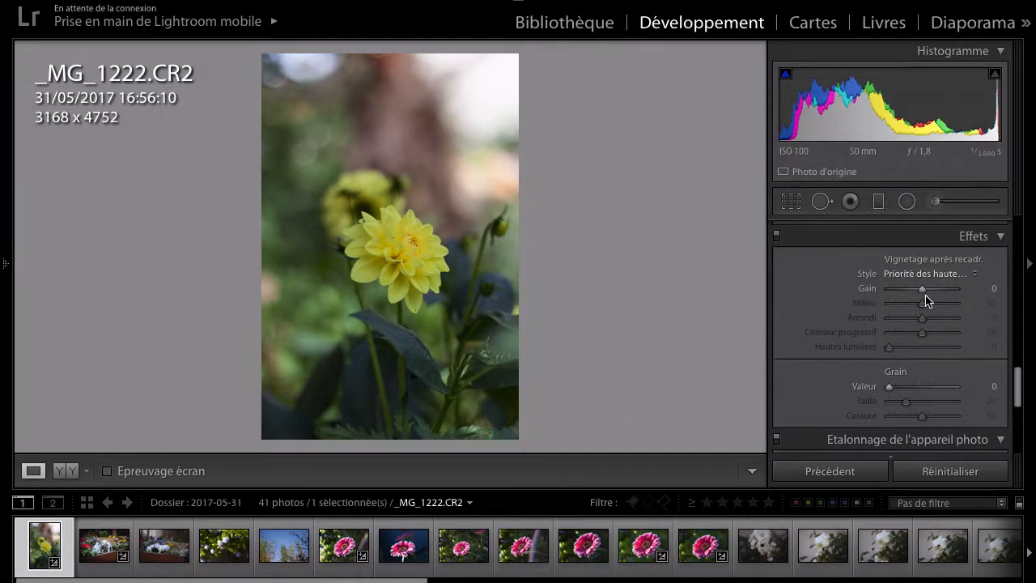
scroll(949, 324, up, 8)
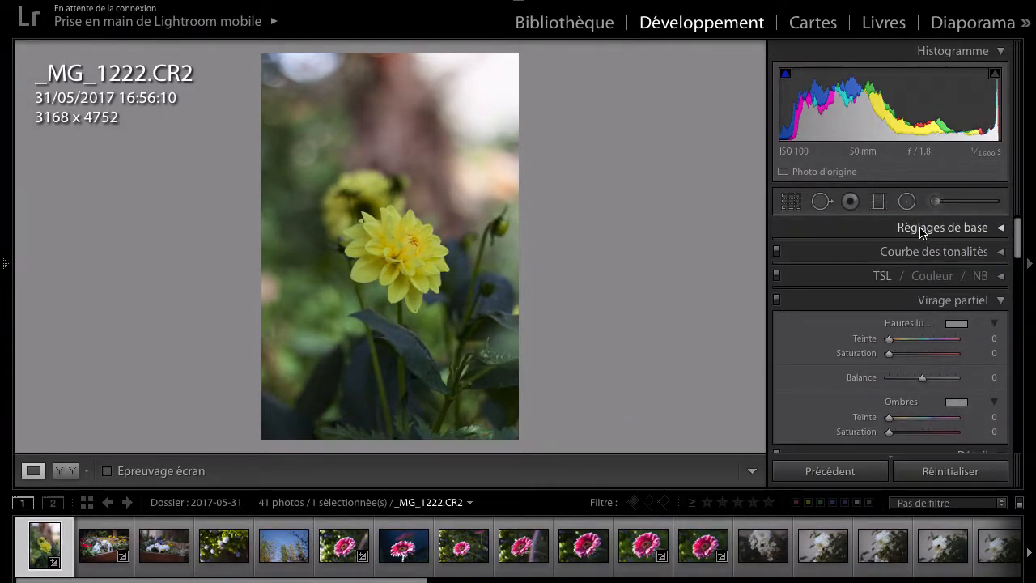
click(921, 230)
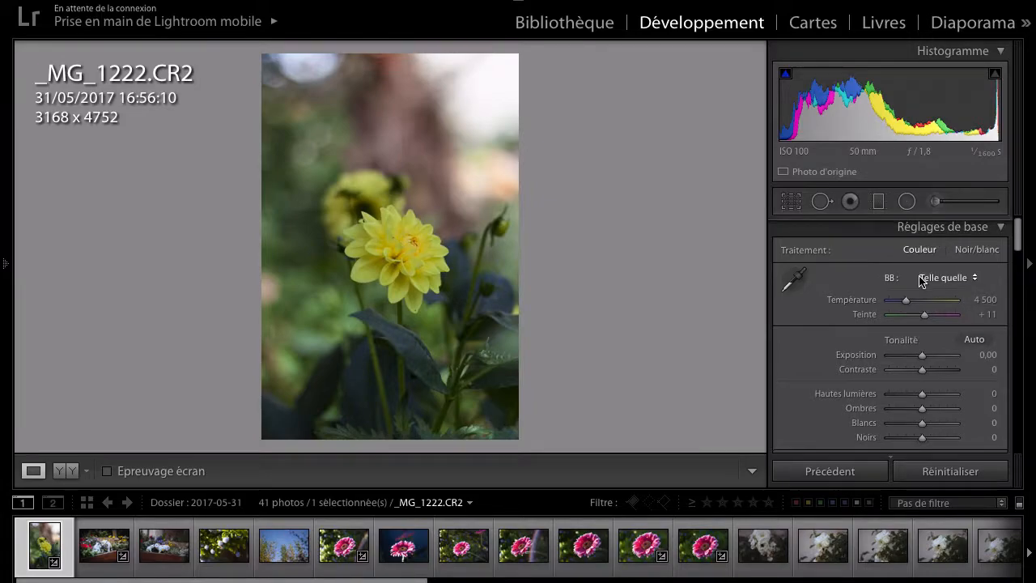
scroll(920, 284, down, 12)
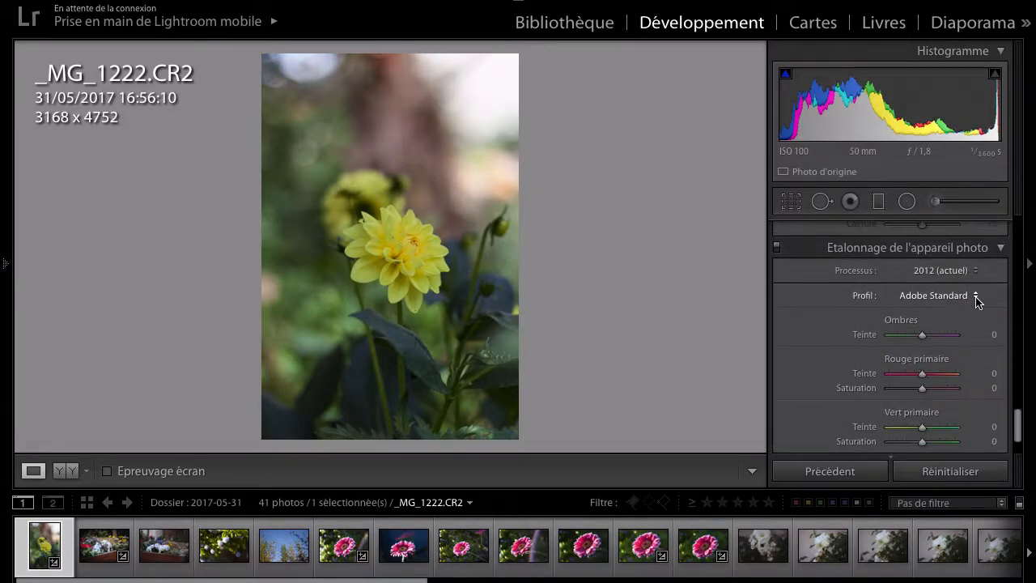
scroll(975, 291, up, 3)
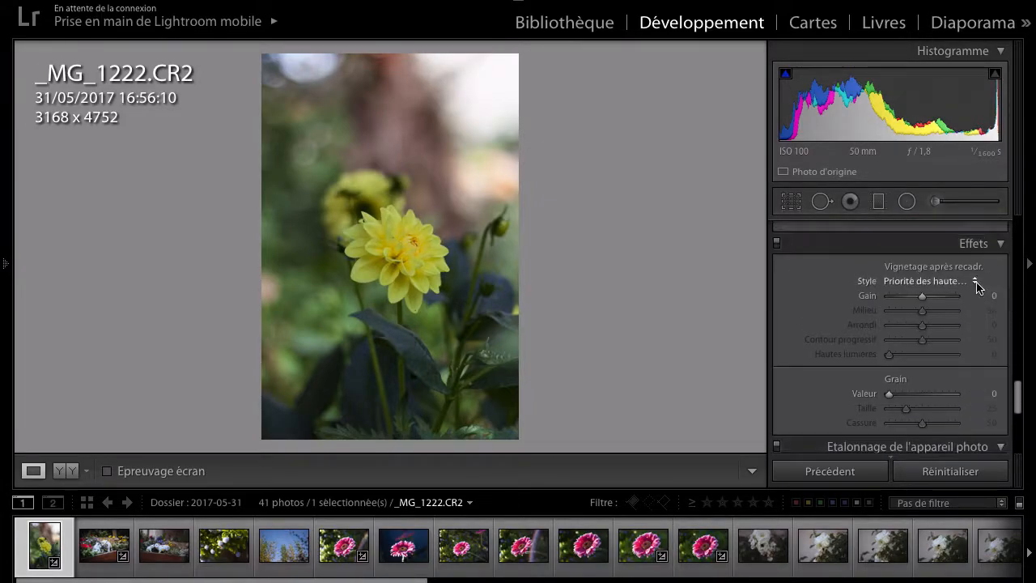
- Turn Solo Mode back on and expand the tone curve group (Courbe des tonalités)
right_click(874, 244)
click(877, 404)
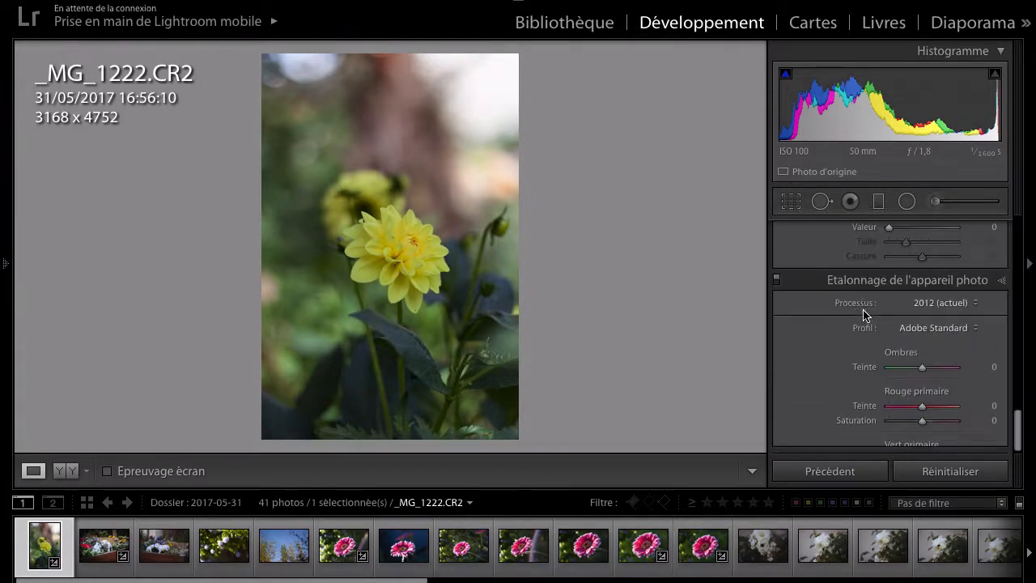
click(922, 252)
scroll(921, 268, down, 5)
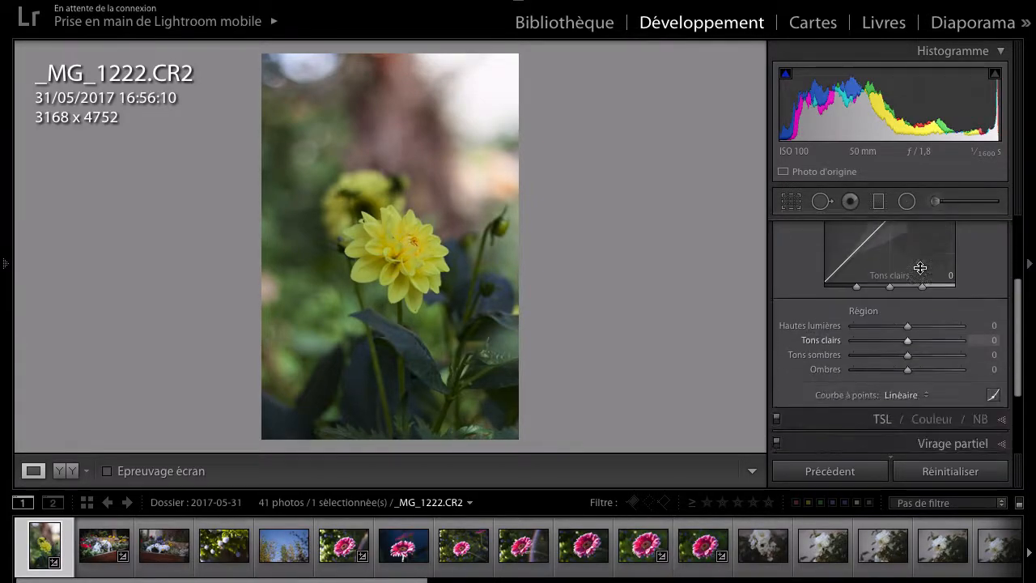
- Alternate between Réglages de base and Courbe des tonalités in Solo Mode, and collapse the tone curve group
scroll(919, 275, up, 3)
click(931, 228)
scroll(931, 267, down, 4)
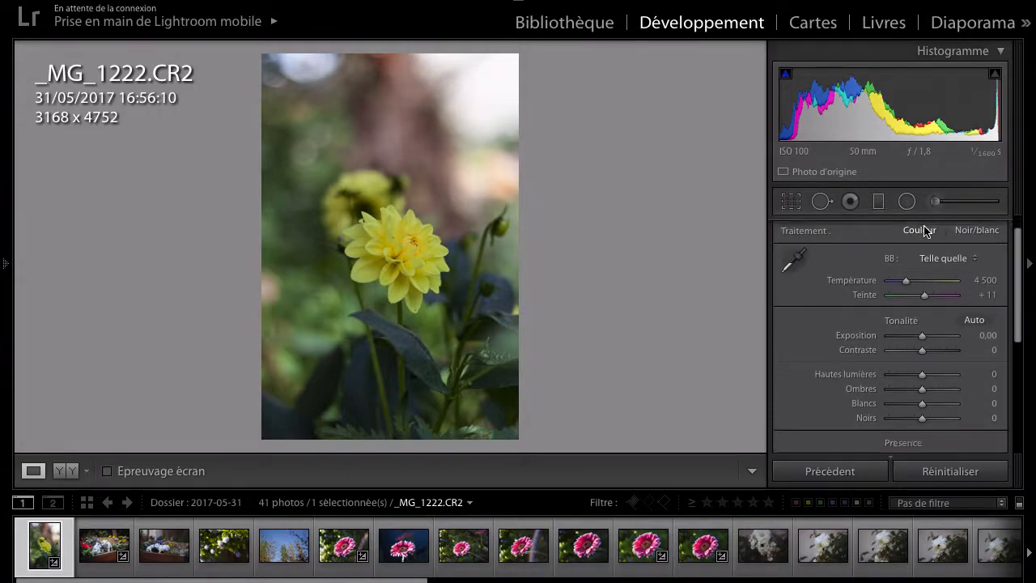
scroll(931, 300, down, 1)
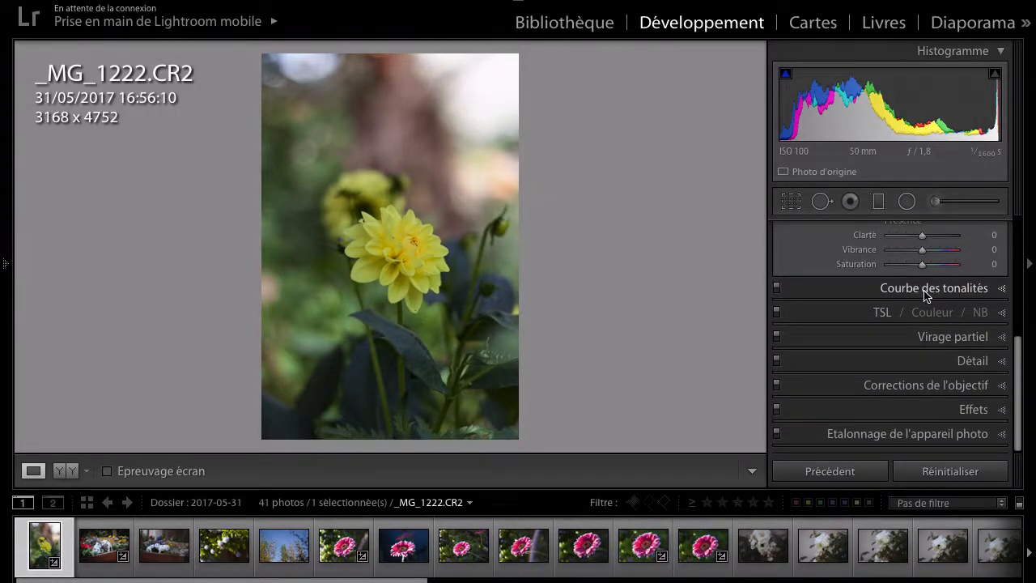
click(927, 289)
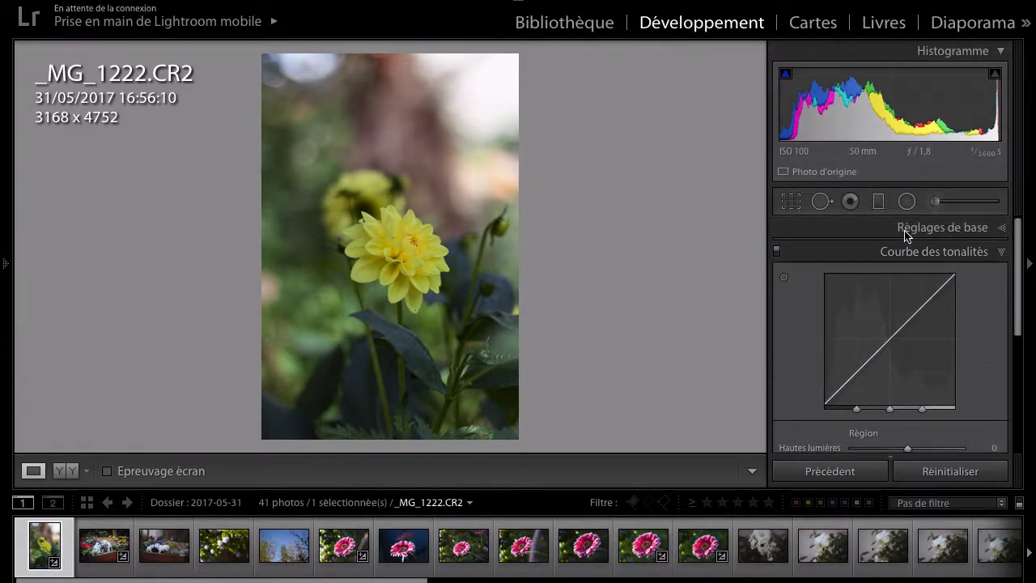
click(937, 247)
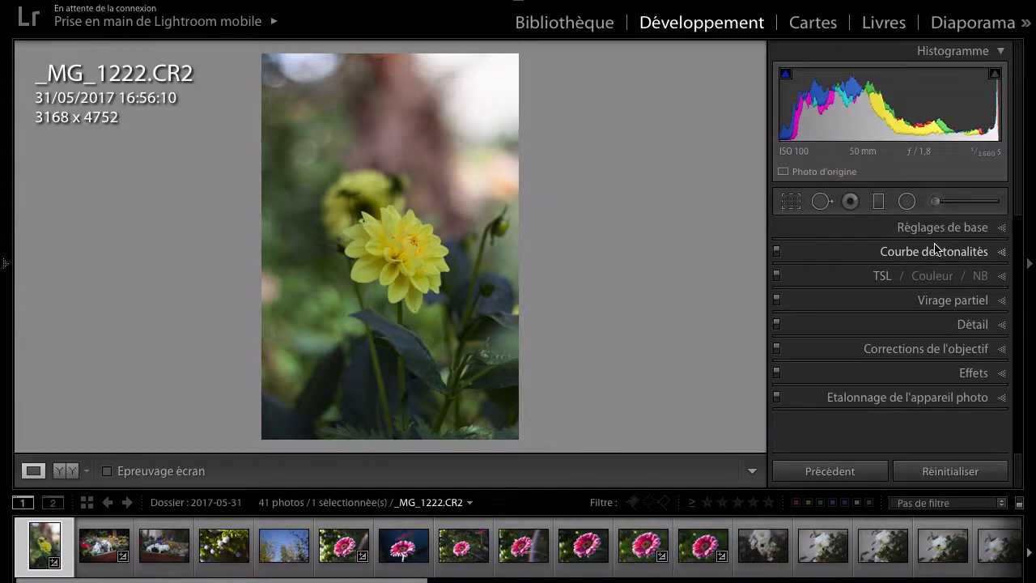
- Expand Courbe des tonalités, TSL and Virage partiel one after another in Solo Mode, return to TSL and collapse it
click(923, 252)
scroll(958, 354, down, 5)
scroll(957, 353, down, 1)
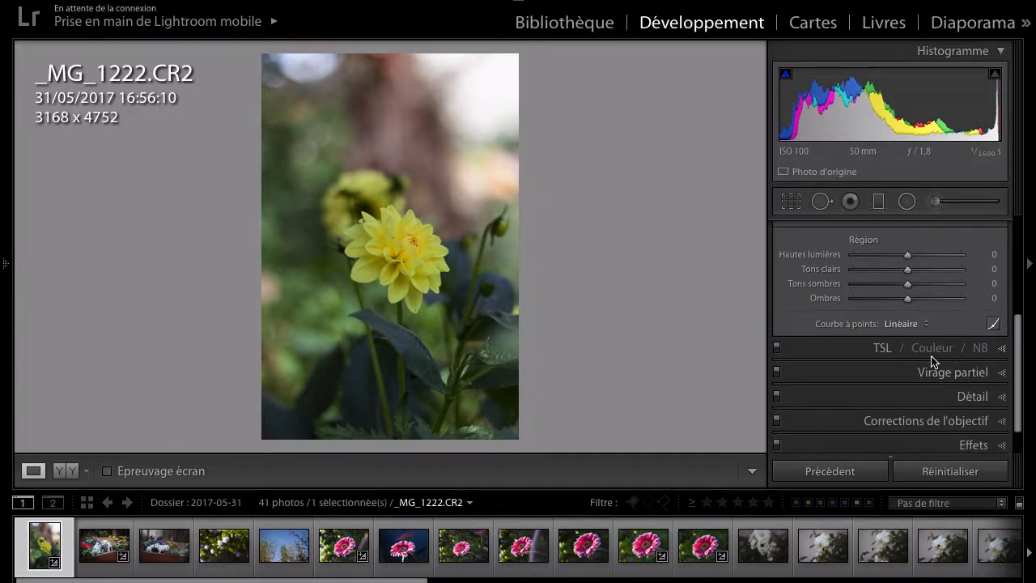
click(883, 349)
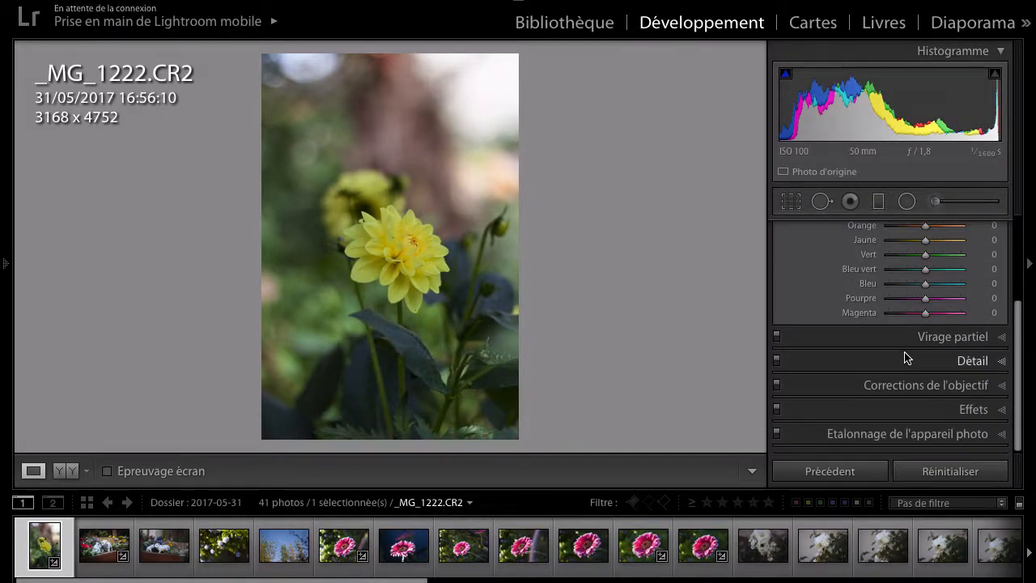
click(960, 416)
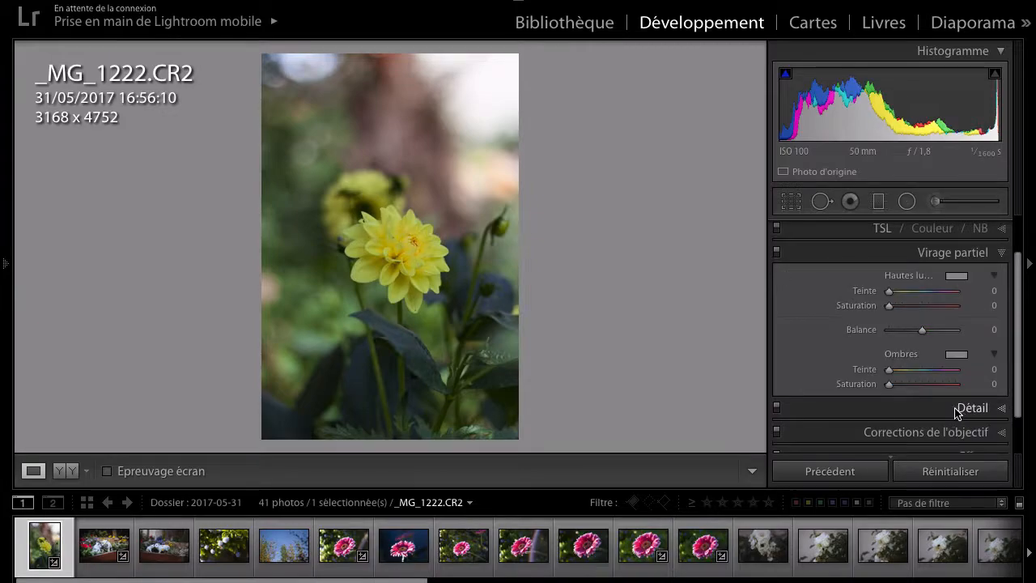
click(884, 277)
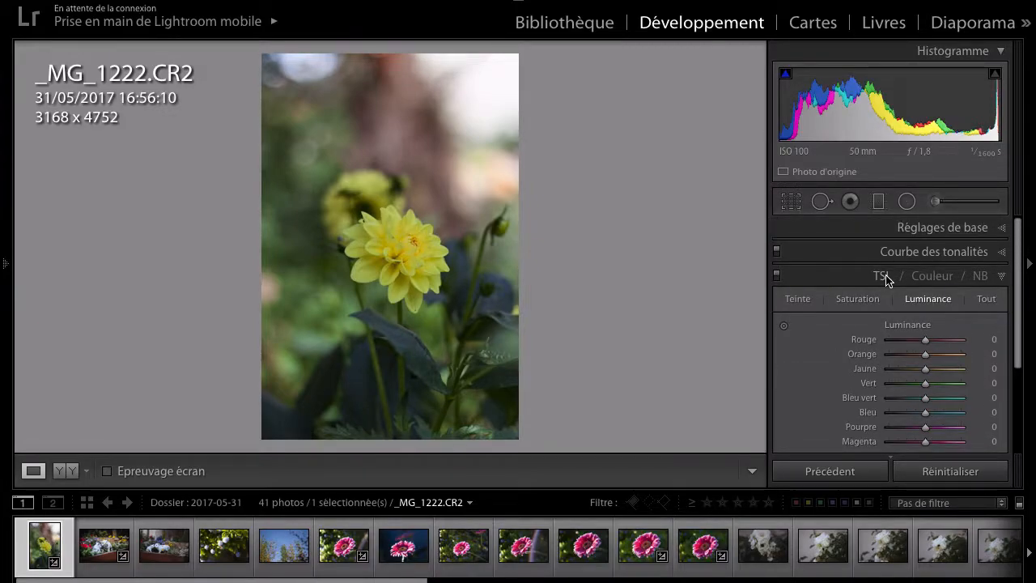
click(885, 277)
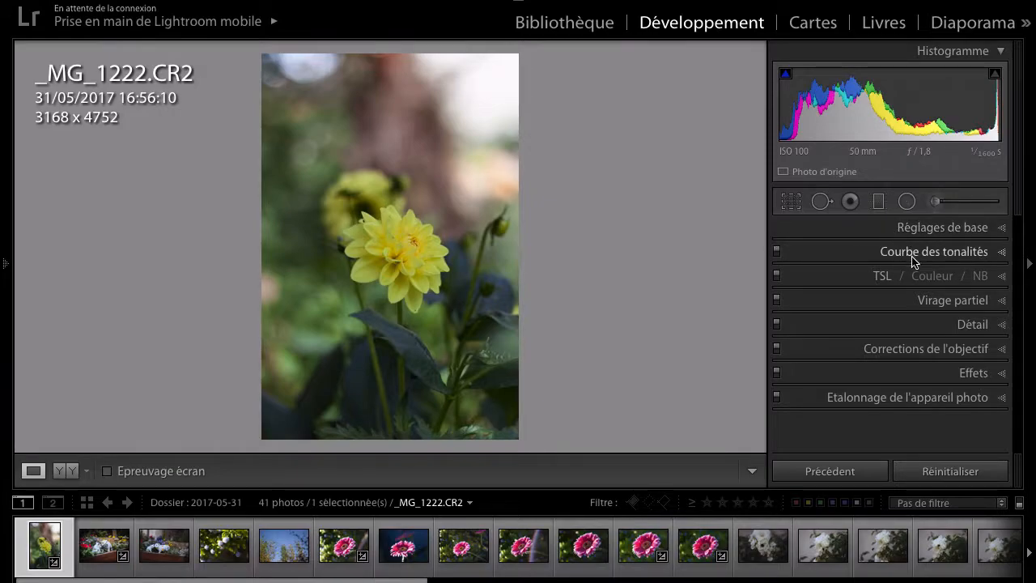
- Expand and collapse Réglages de base several times, looking through its white balance and tone settings
click(943, 228)
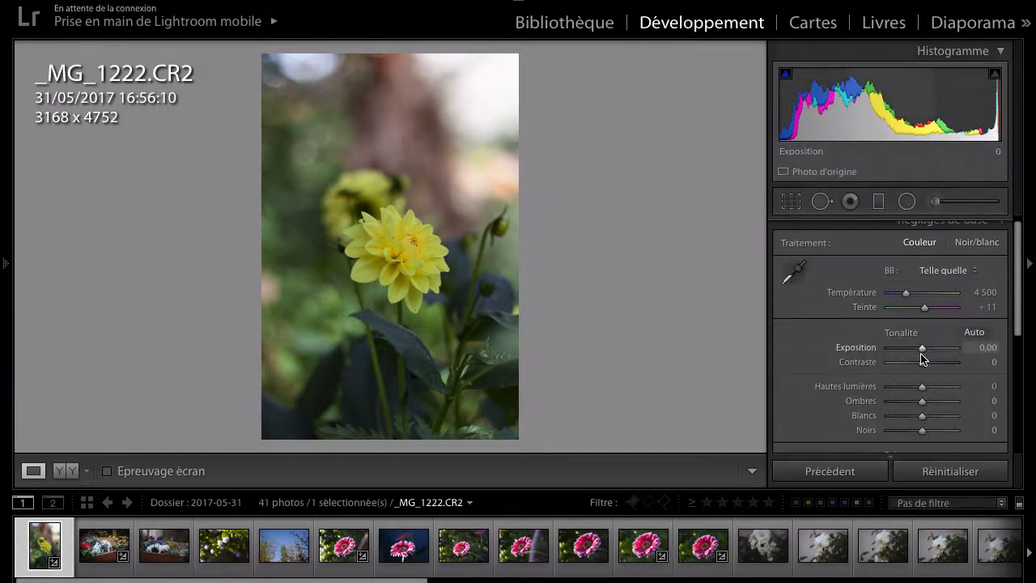
click(907, 228)
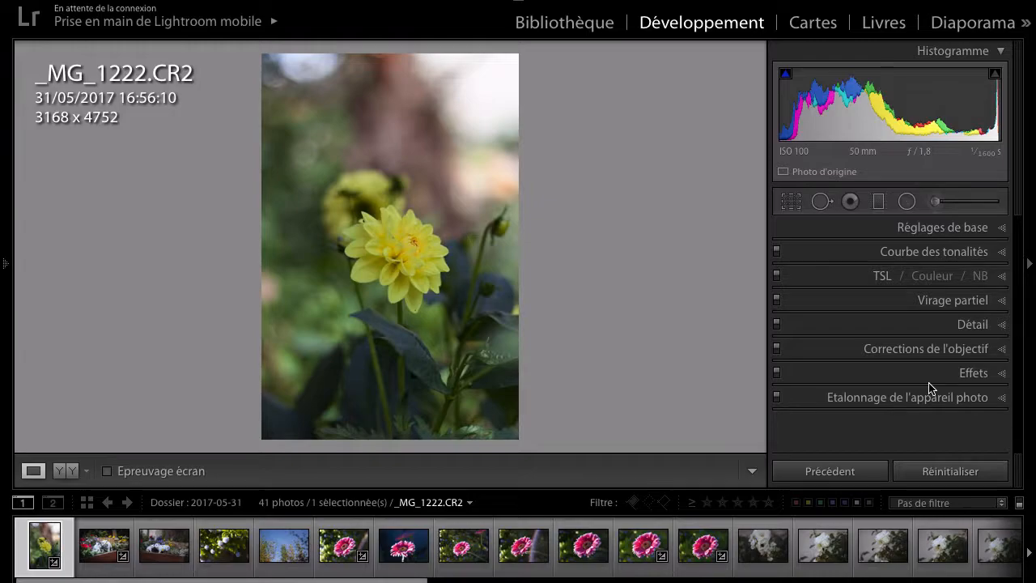
click(914, 229)
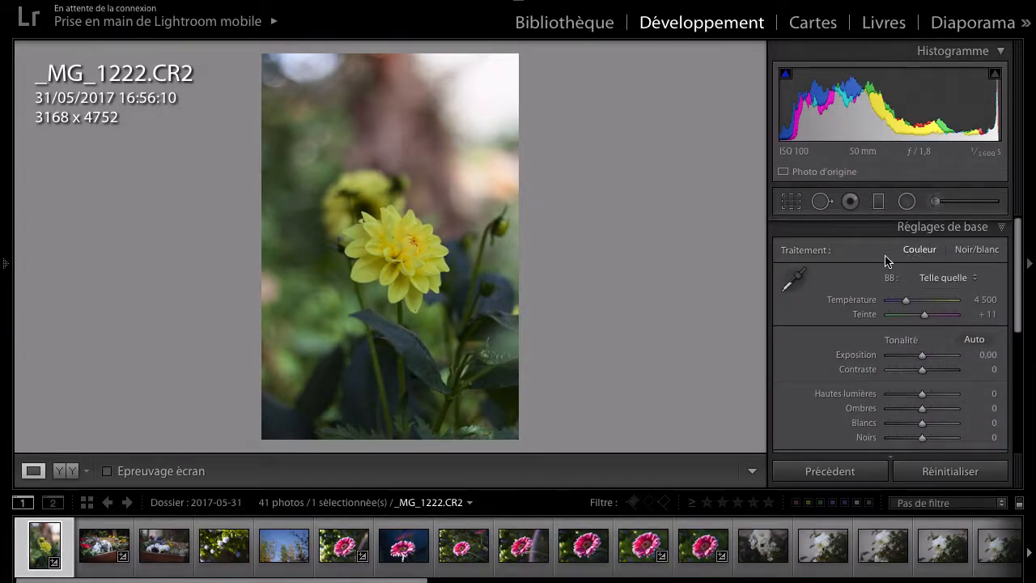
scroll(887, 259, down, 3)
scroll(886, 261, up, 3)
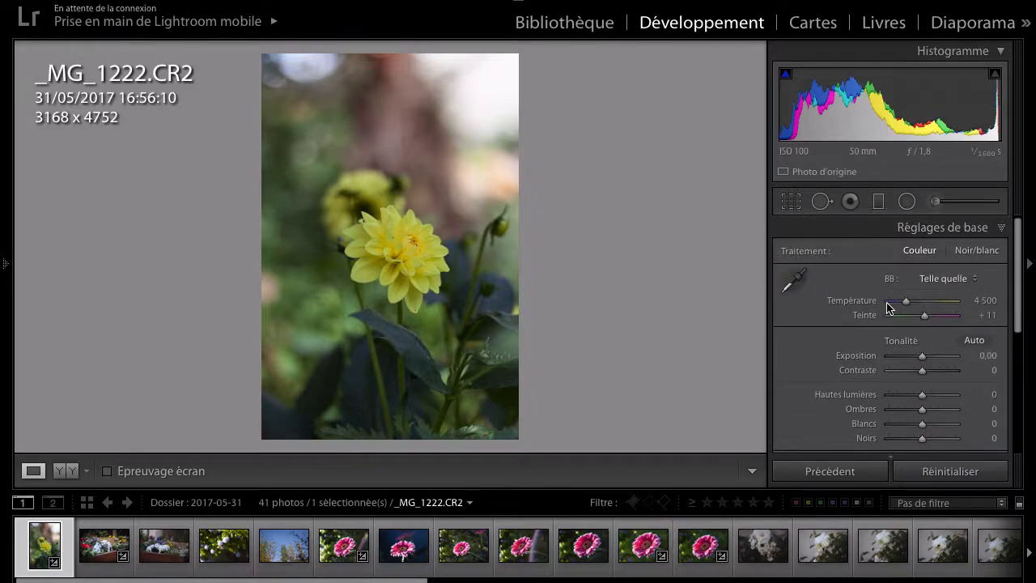
click(926, 232)
click(925, 232)
click(938, 228)
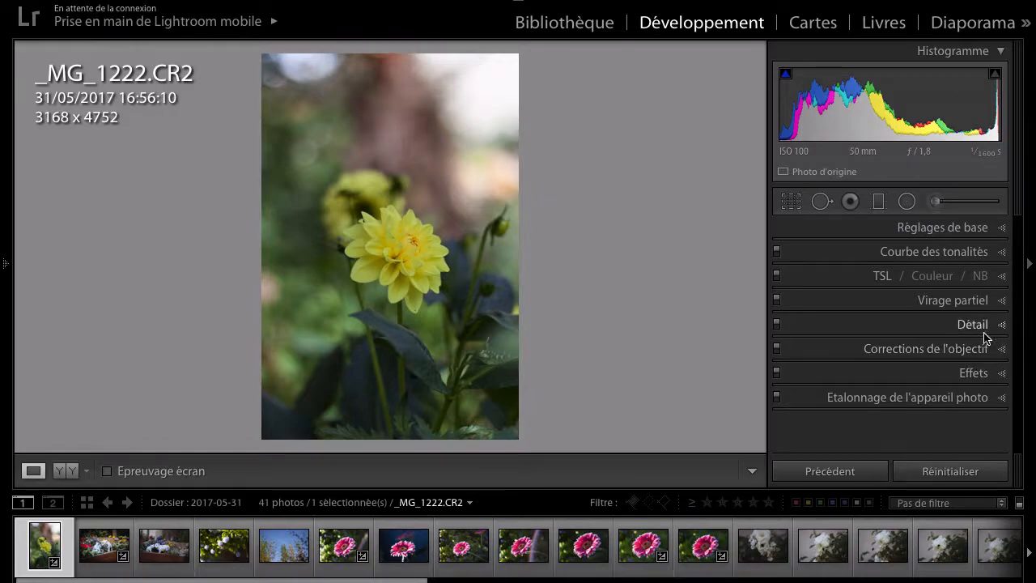
- Expand Effets, try the post-crop vignette's Gain, reset it and collapse the group
click(967, 373)
drag(922, 313, 902, 313)
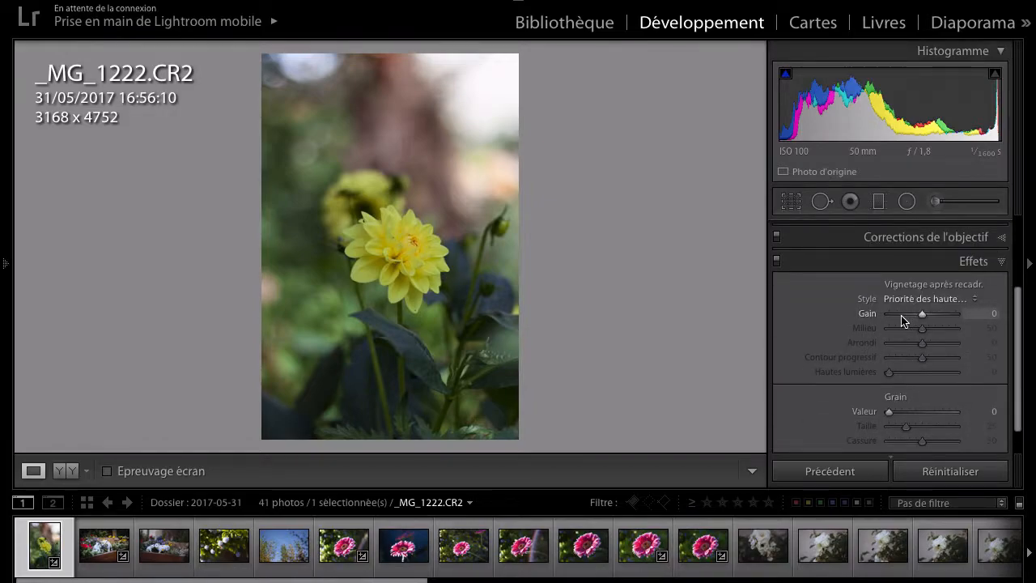
double_click(870, 314)
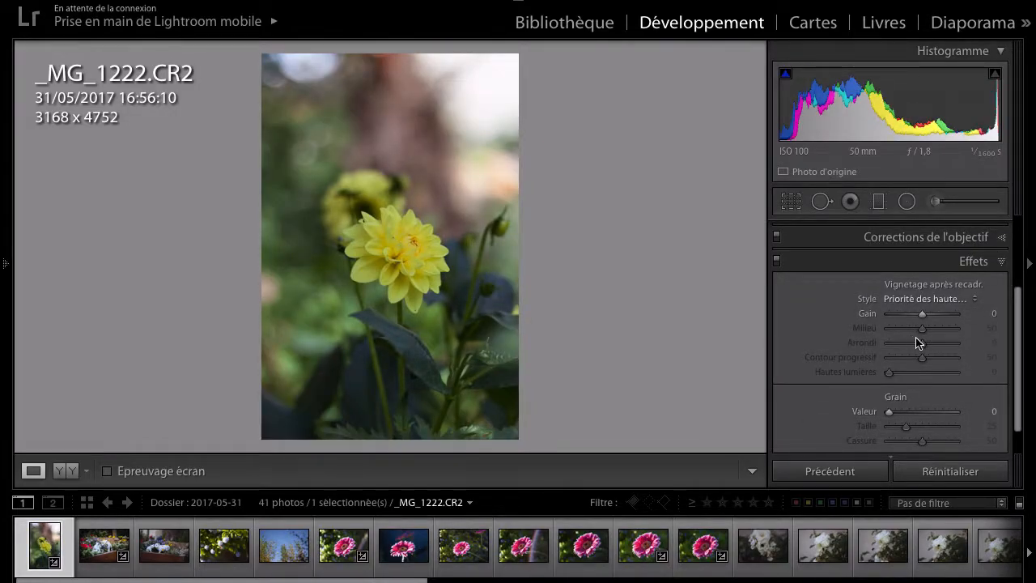
click(979, 261)
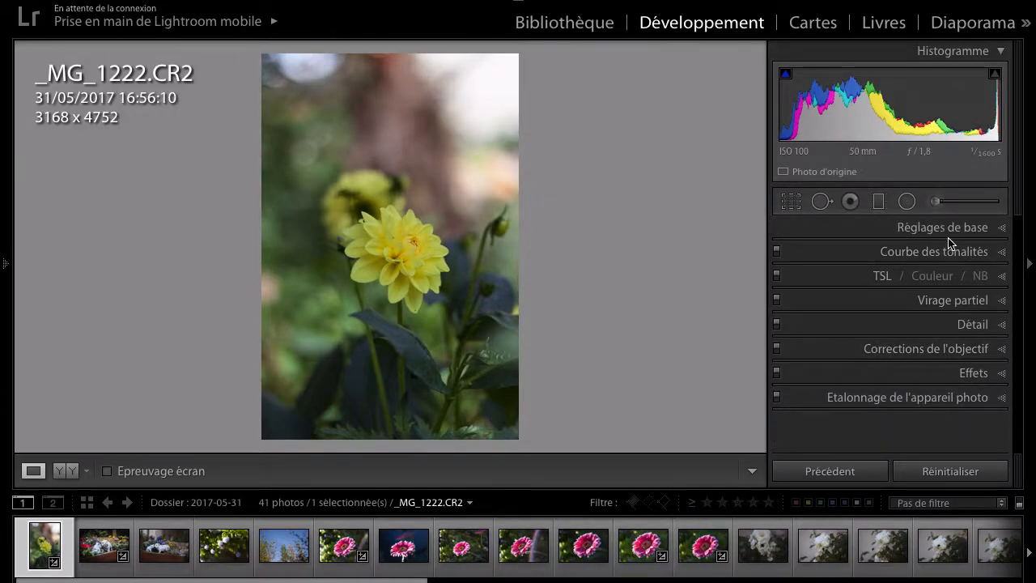
- Expand and collapse Réglages de base, expand Corrections de l'objectif and turn off the lens correction profile
click(940, 229)
click(940, 230)
click(922, 349)
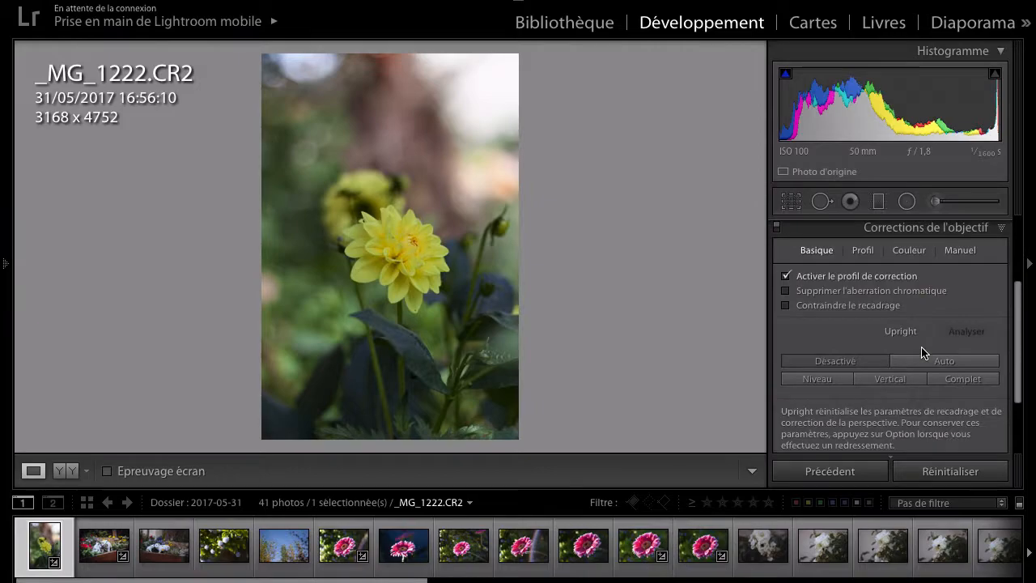
click(797, 276)
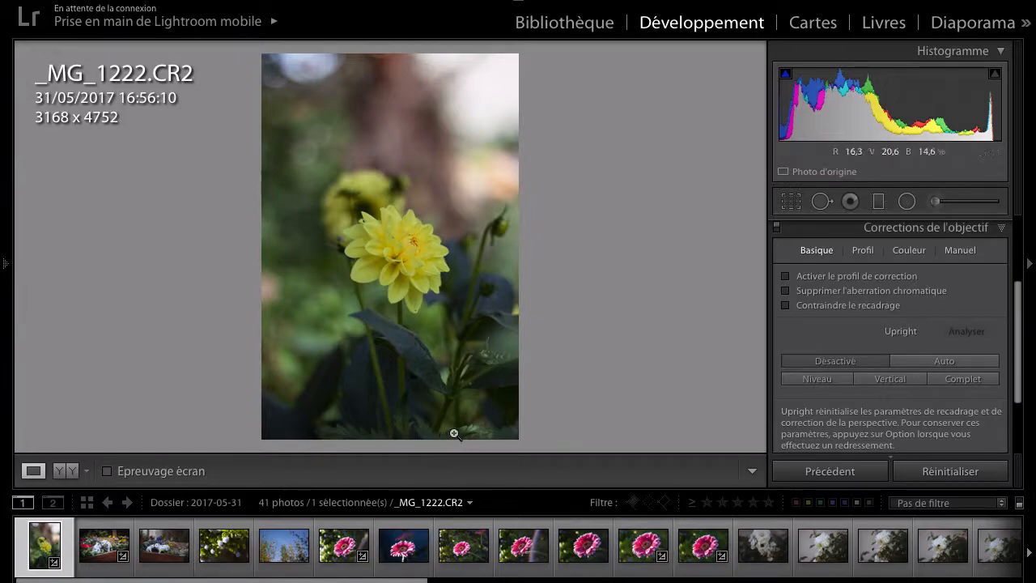
- Expand Effets, try a post-crop vignette Gain of -30 to darken the corners, and reset Gain to 0
scroll(896, 312, down, 3)
click(969, 409)
scroll(821, 324, down, 2)
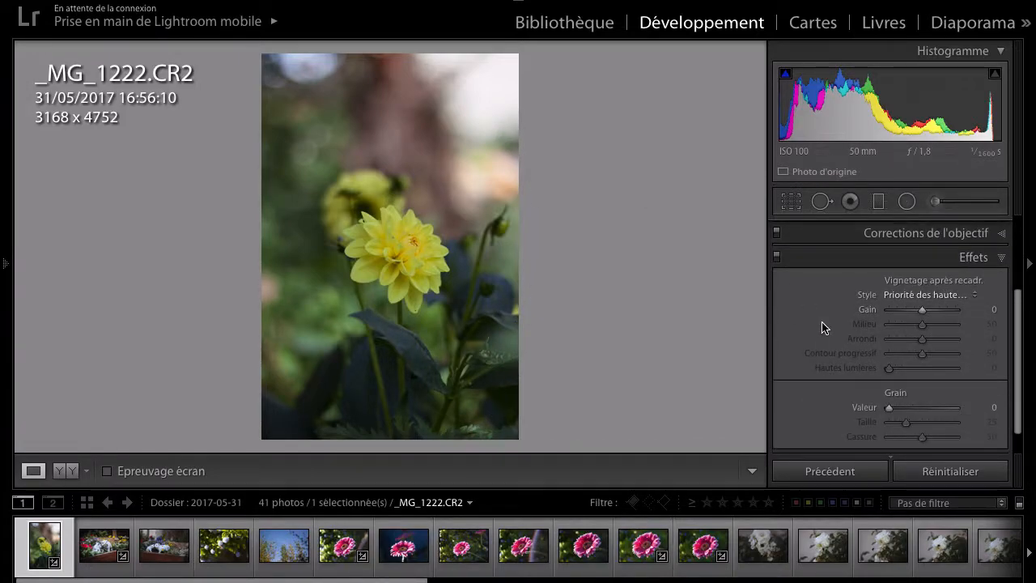
drag(923, 309, 912, 310)
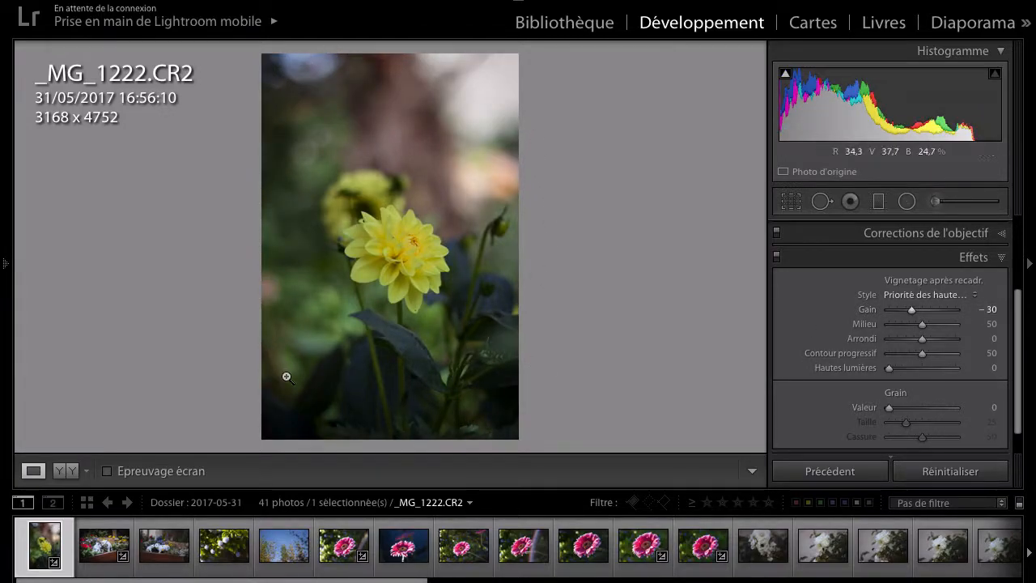
drag(917, 308, 872, 311)
double_click(872, 309)
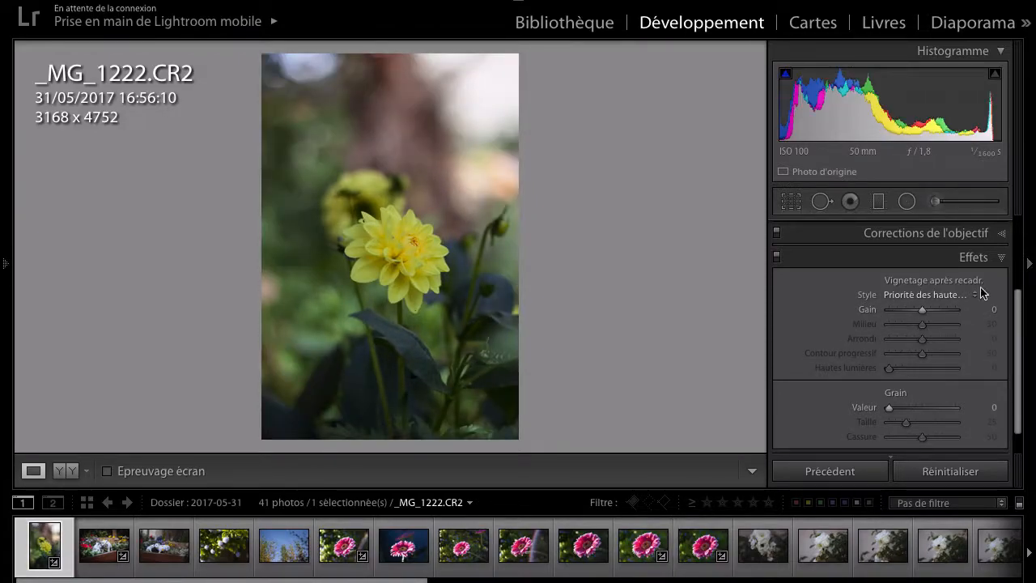
- Reopen the Basique options of Corrections de l'objectif and turn the lens correction profile back on
scroll(860, 273, up, 1)
click(899, 255)
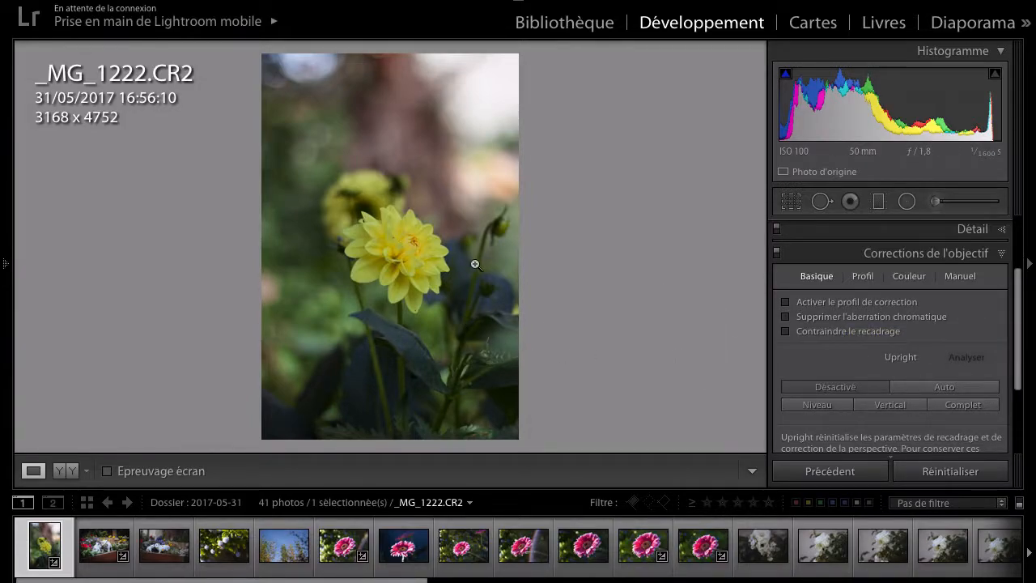
scroll(891, 325, down, 1)
scroll(969, 407, down, 4)
scroll(953, 405, up, 4)
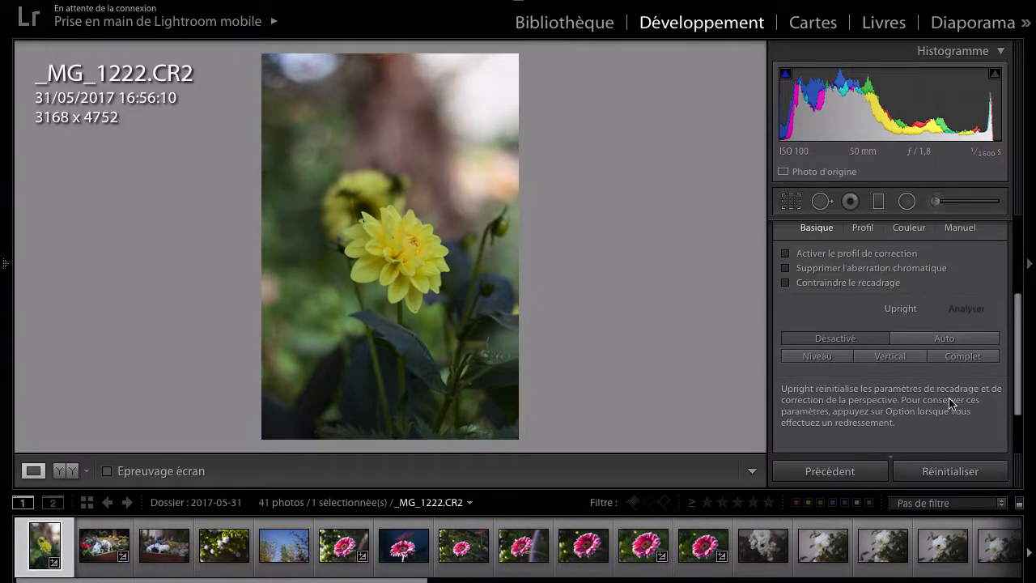
scroll(869, 310, up, 1)
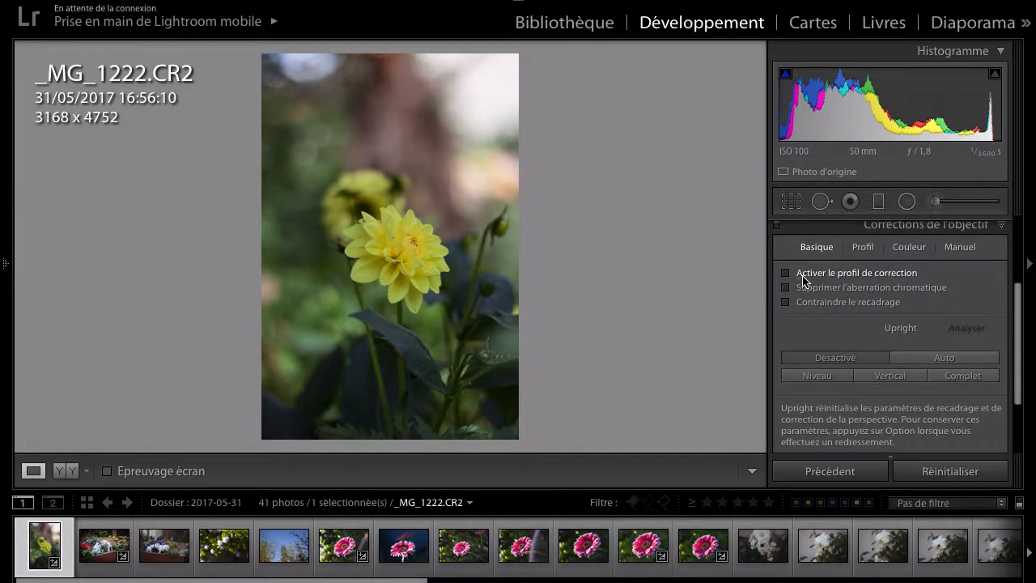
click(810, 273)
click(810, 273)
click(785, 273)
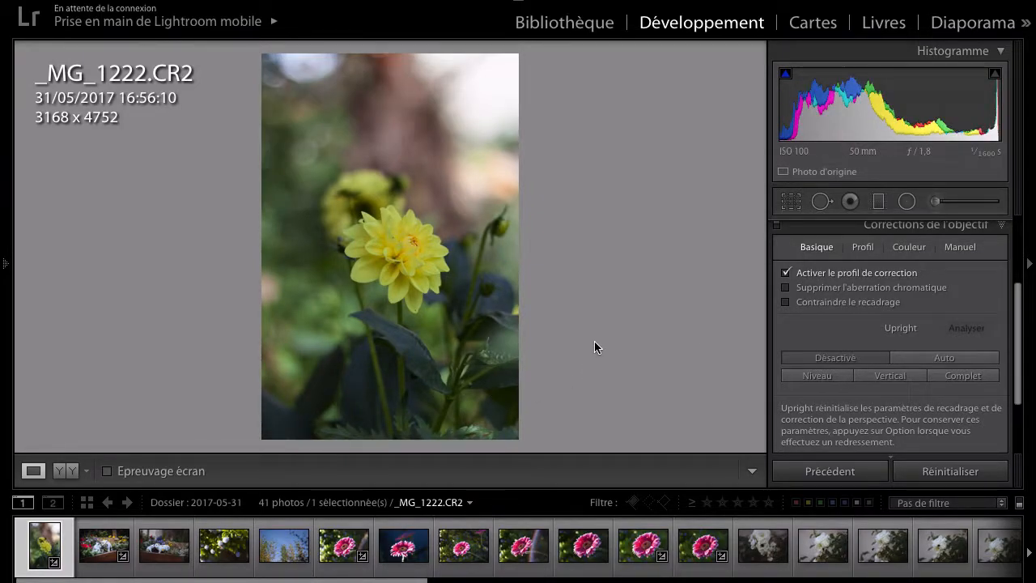
- Toggle the lens correction profile off and on repeatedly to compare the photo, leaving it enabled
click(808, 276)
click(809, 275)
click(808, 276)
click(809, 275)
click(809, 275)
click(809, 276)
click(809, 275)
click(809, 275)
click(809, 276)
click(809, 276)
click(809, 275)
click(809, 275)
click(808, 275)
click(809, 276)
click(809, 276)
click(809, 275)
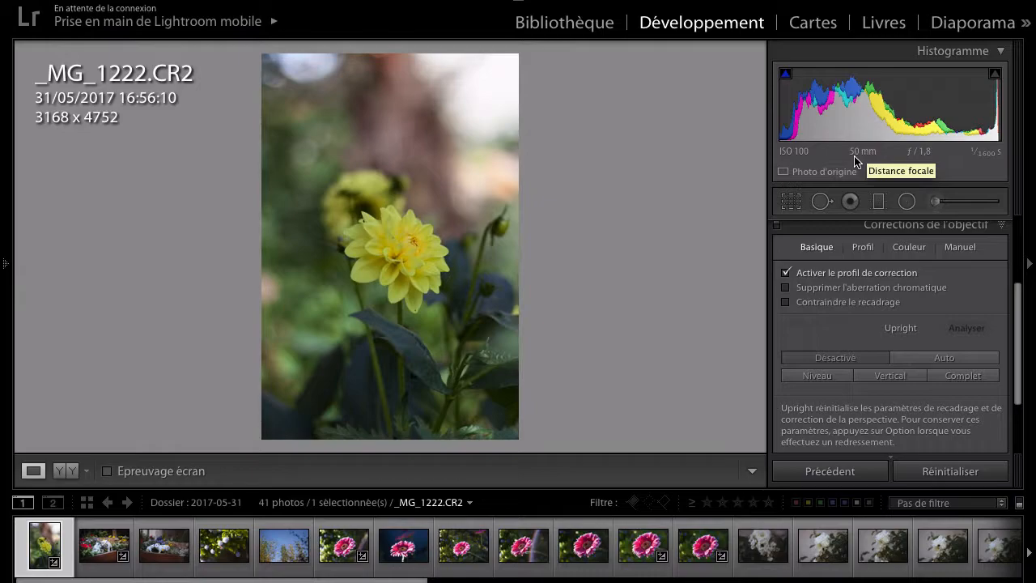
click(798, 273)
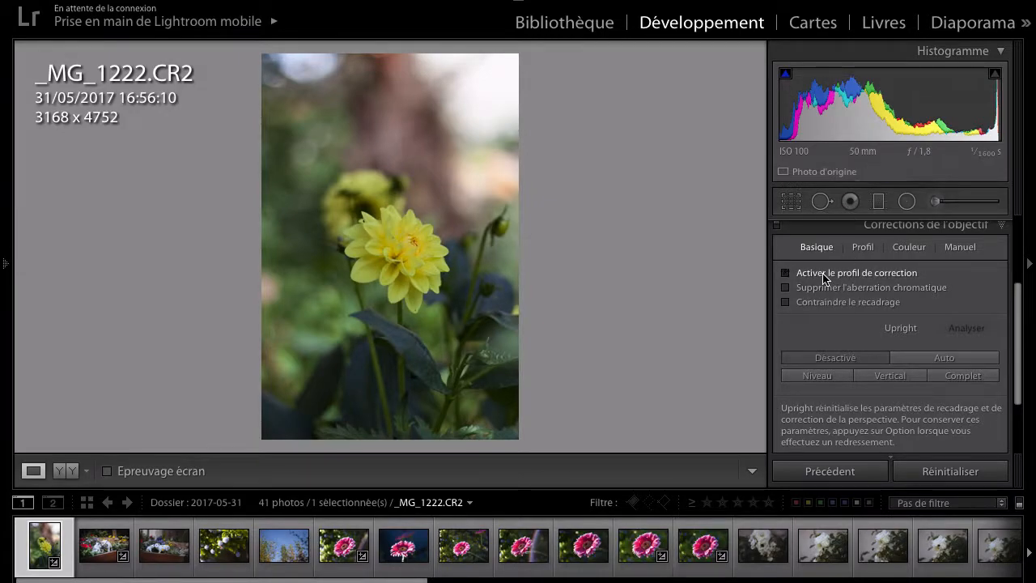
click(799, 273)
click(789, 274)
click(790, 274)
click(829, 278)
click(829, 278)
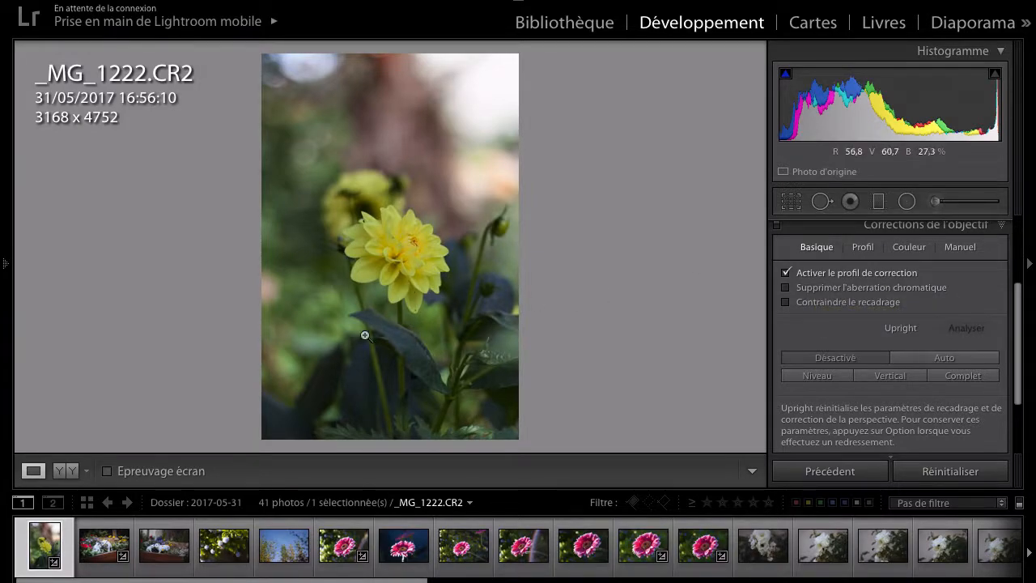
- Switch to photo _MG_1223.CR2 and zoom in on the white pig statue to examine the color fringing along its head and snout
drag(366, 353, 416, 271)
key(Right)
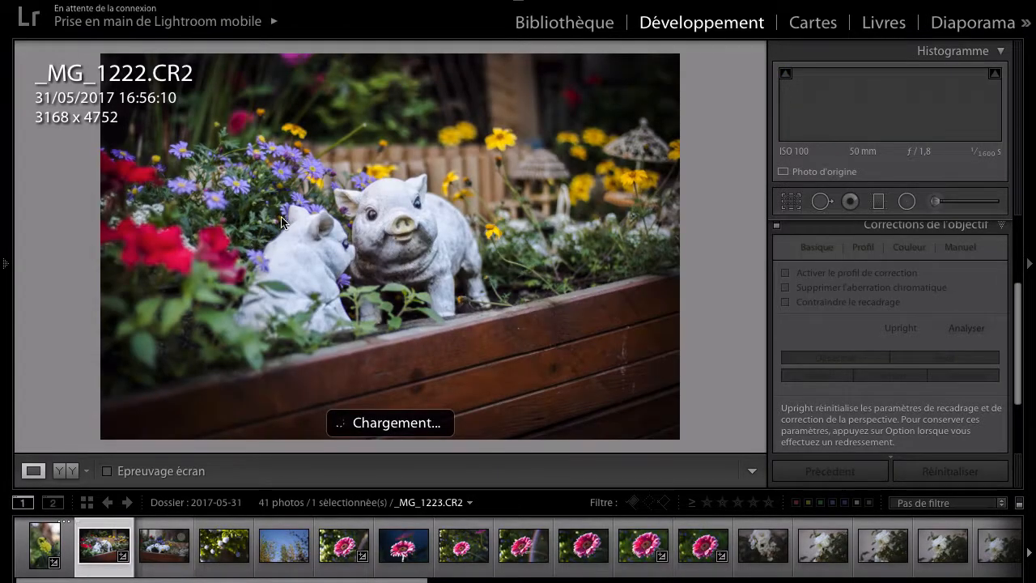
click(310, 202)
drag(311, 201, 308, 246)
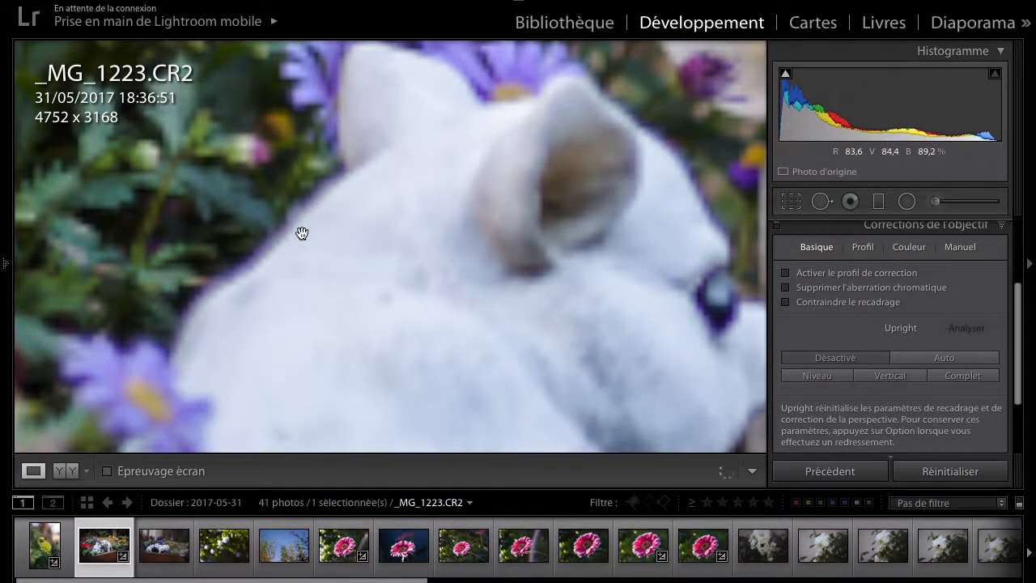
drag(390, 260, 312, 323)
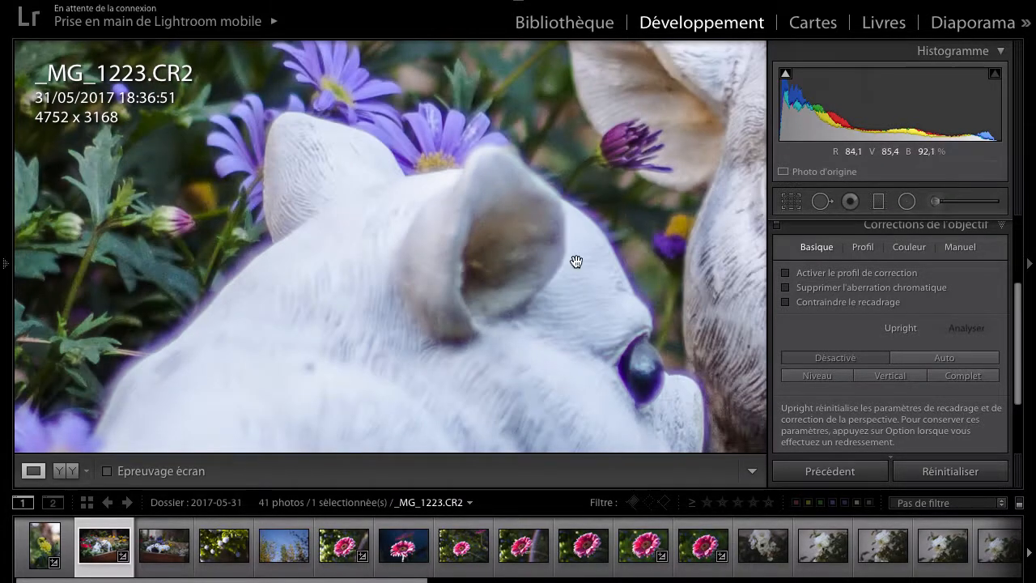
drag(541, 268, 423, 255)
drag(515, 300, 440, 220)
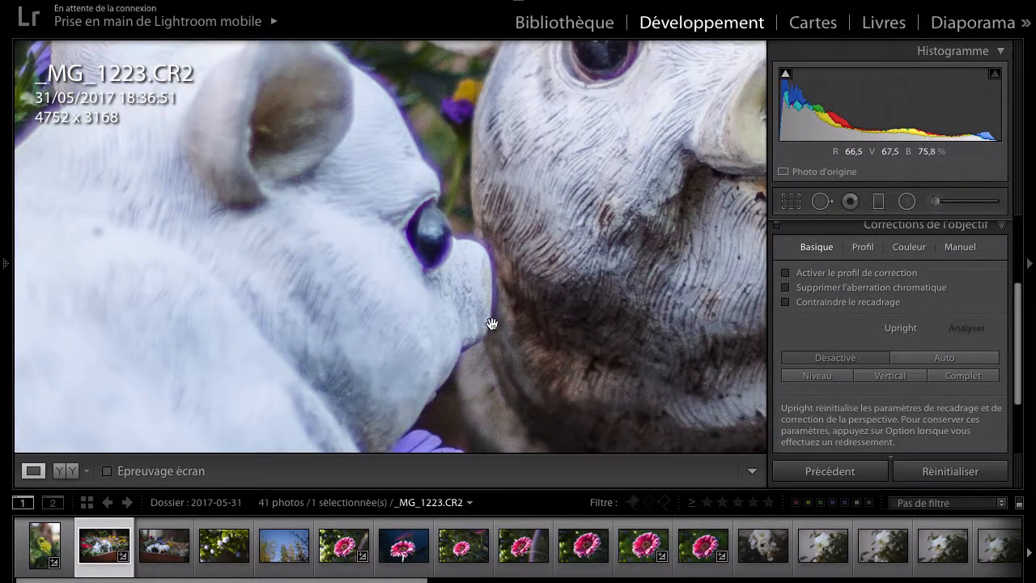
drag(412, 144, 435, 208)
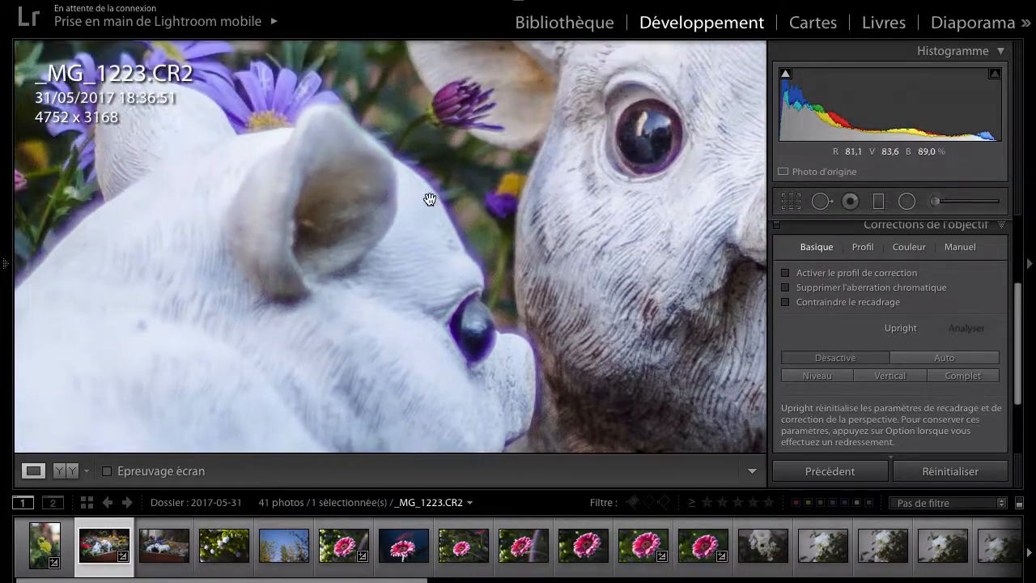
drag(189, 162, 245, 272)
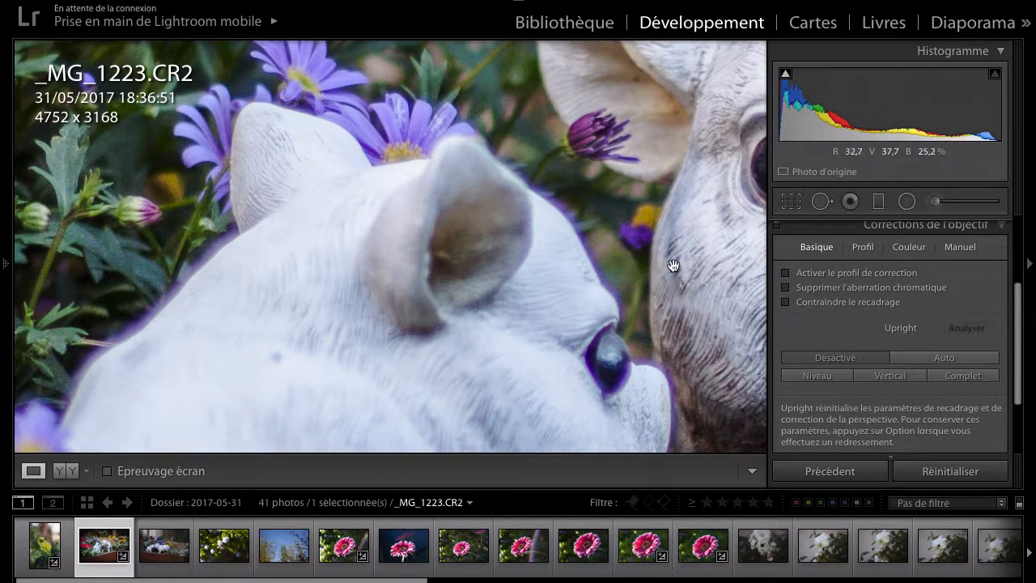
- Examine the fringing along the statue's lower edges, around the snout, the small purple flower and the green leaves
drag(651, 299, 606, 225)
drag(640, 300, 593, 202)
drag(541, 374, 493, 251)
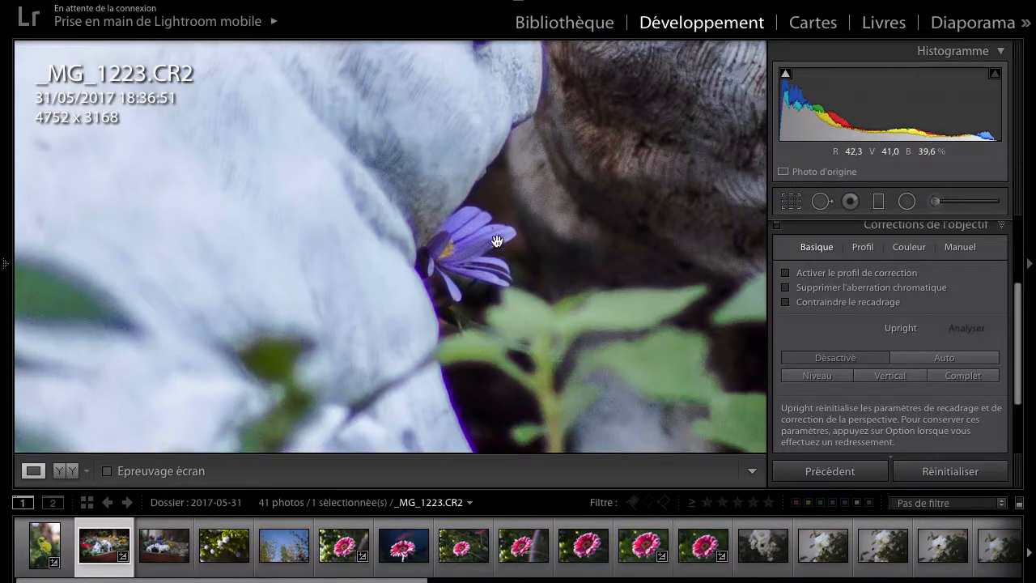
drag(446, 317, 521, 157)
drag(434, 263, 440, 186)
drag(764, 267, 748, 264)
mouse_move(597, 277)
mouse_down()
mouse_move(574, 300)
mouse_move(548, 378)
mouse_up()
drag(447, 206, 475, 357)
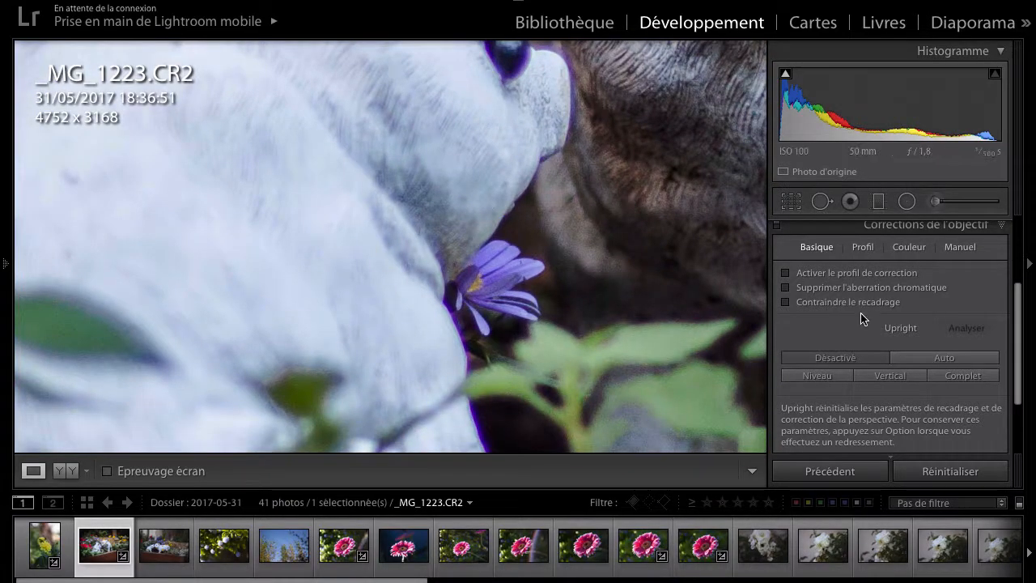
- Enable Supprimer l'aberration chromatique for the pig photo, toggling it off and on to compare the edge fringing
click(790, 287)
drag(573, 328, 533, 188)
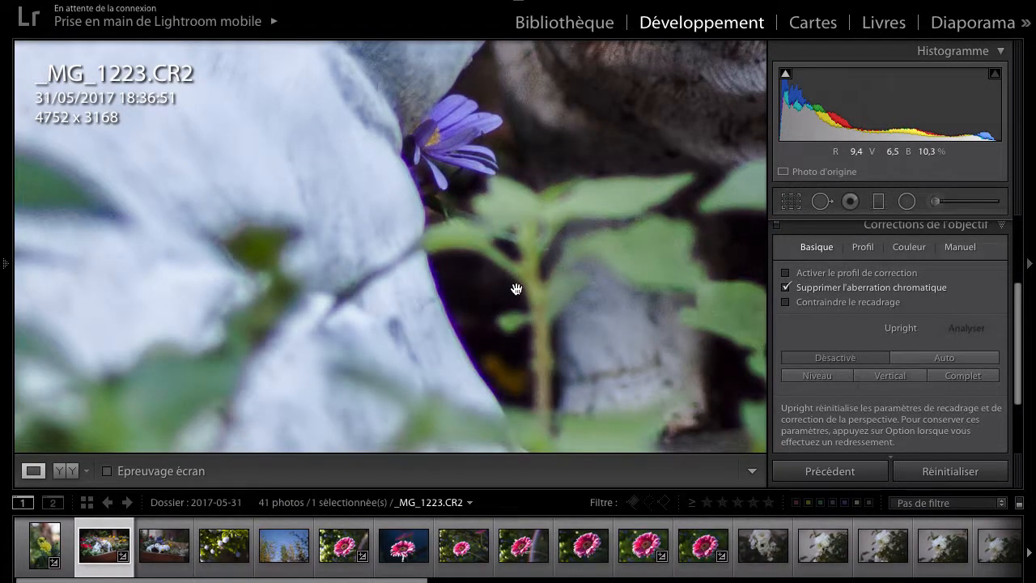
click(789, 288)
click(787, 288)
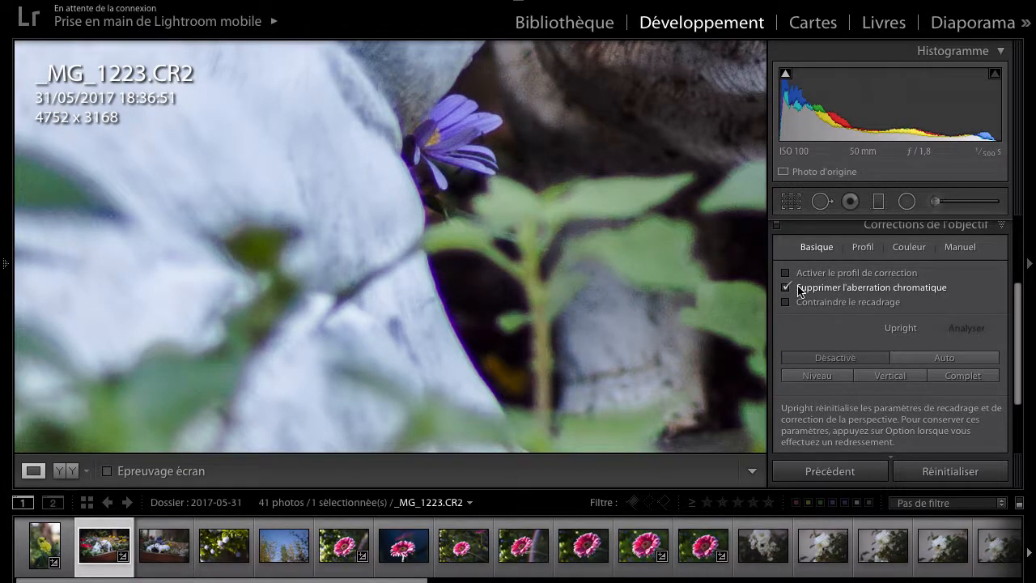
- Remove the purple fringing by sampling the fringe color at the edge of the white pig's snout with the Supprimer la frange eyedropper
click(432, 248)
click(518, 204)
drag(518, 204, 534, 390)
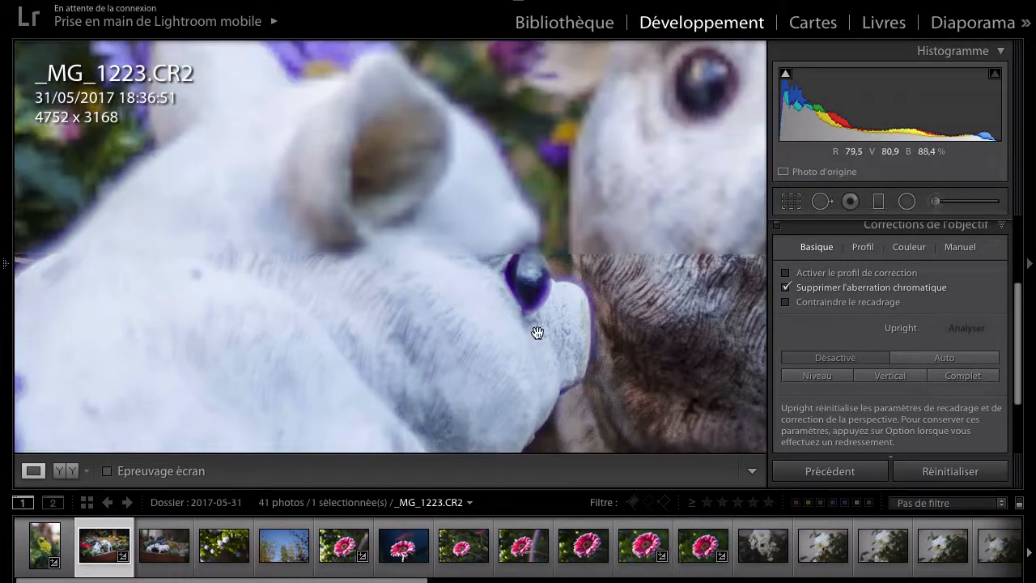
drag(393, 169, 653, 197)
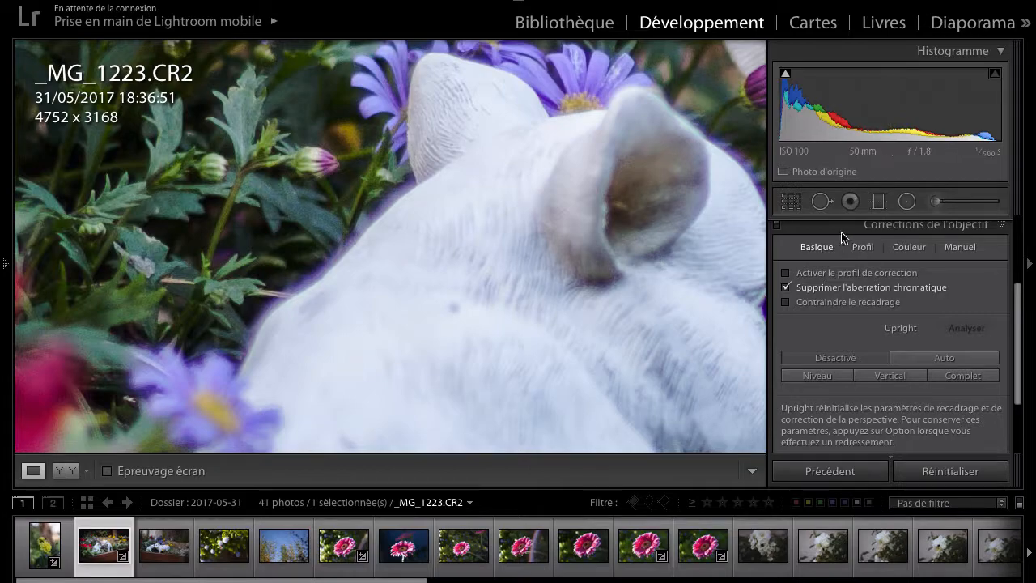
click(909, 248)
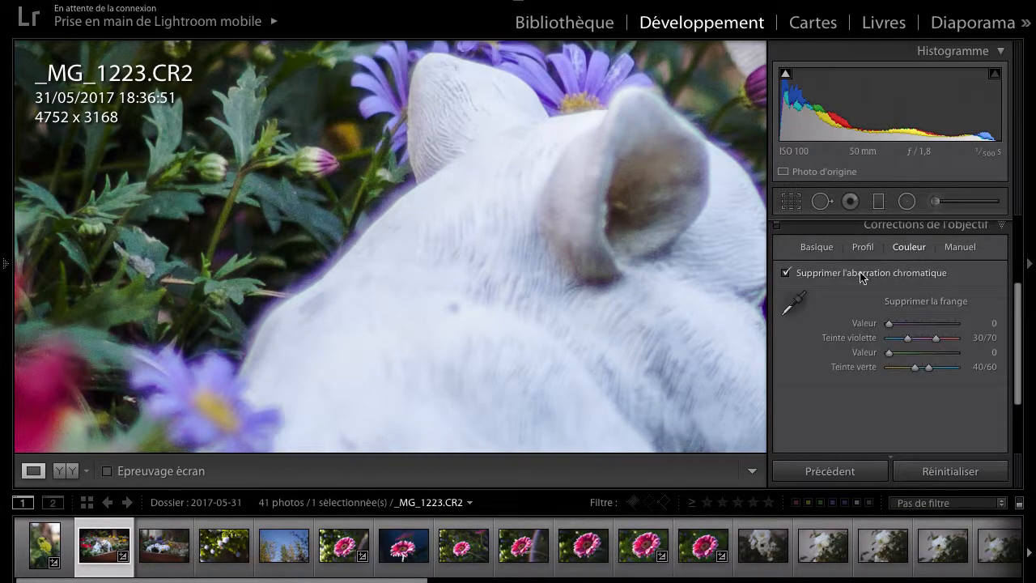
click(794, 302)
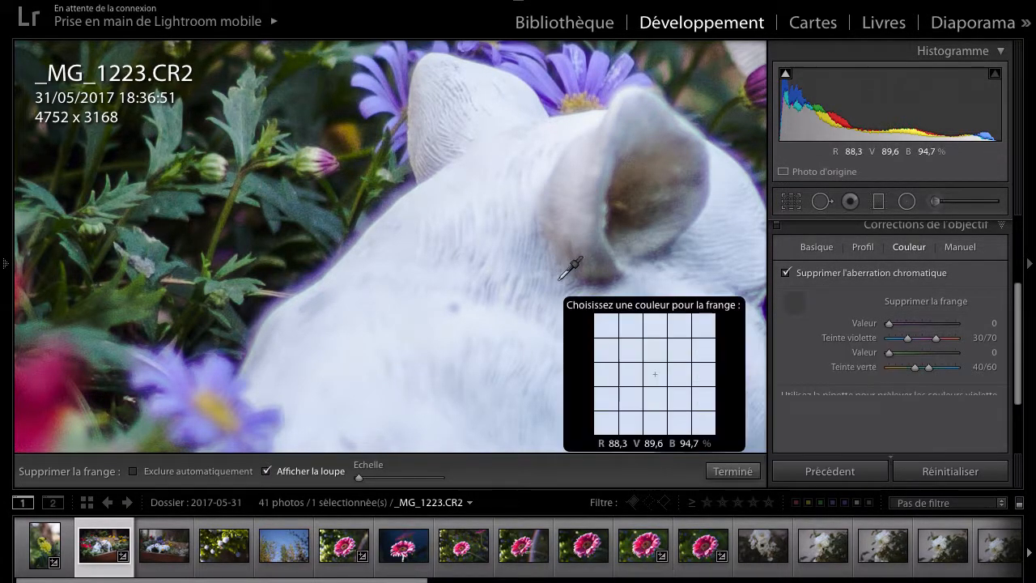
click(789, 301)
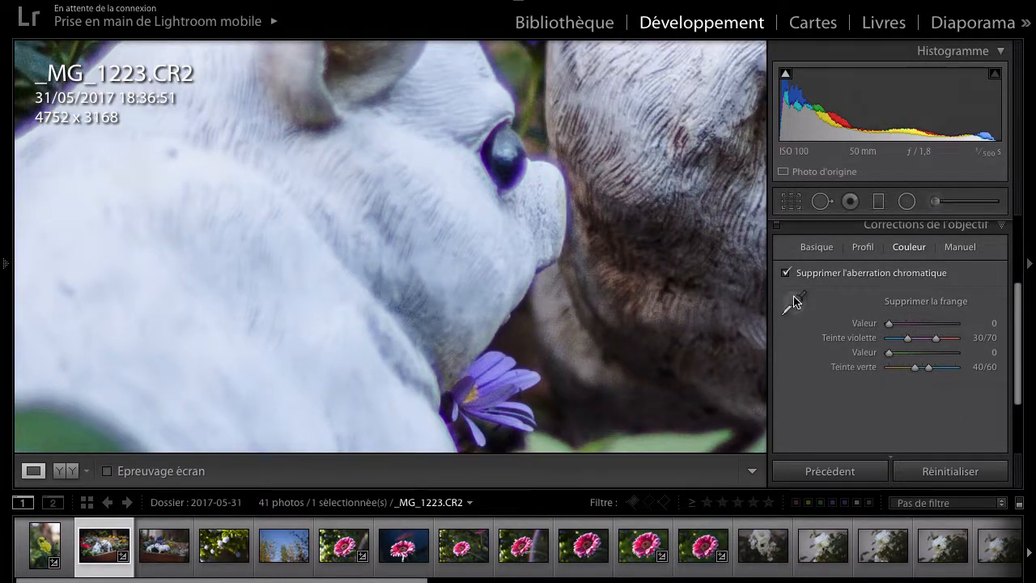
click(794, 302)
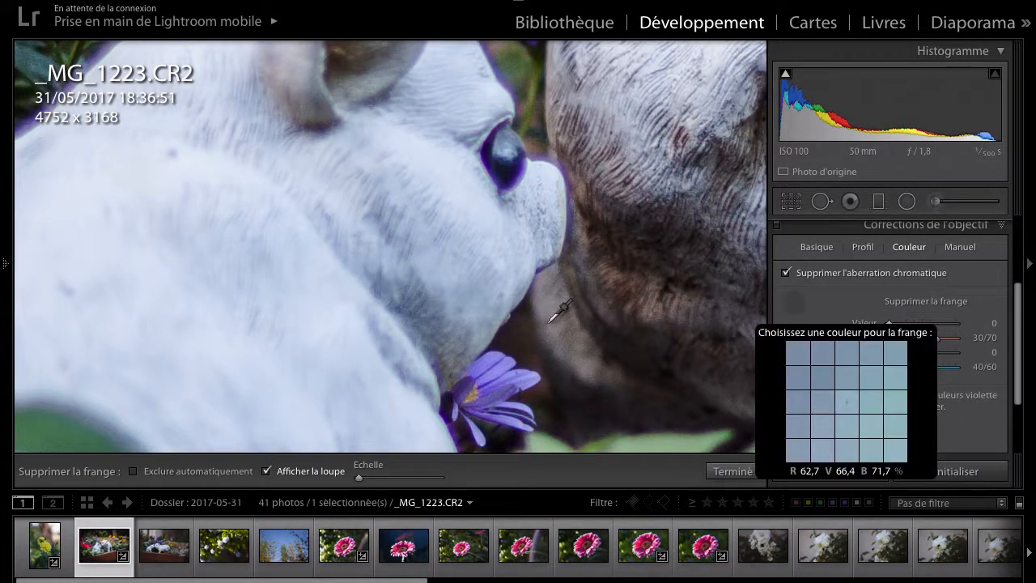
click(571, 216)
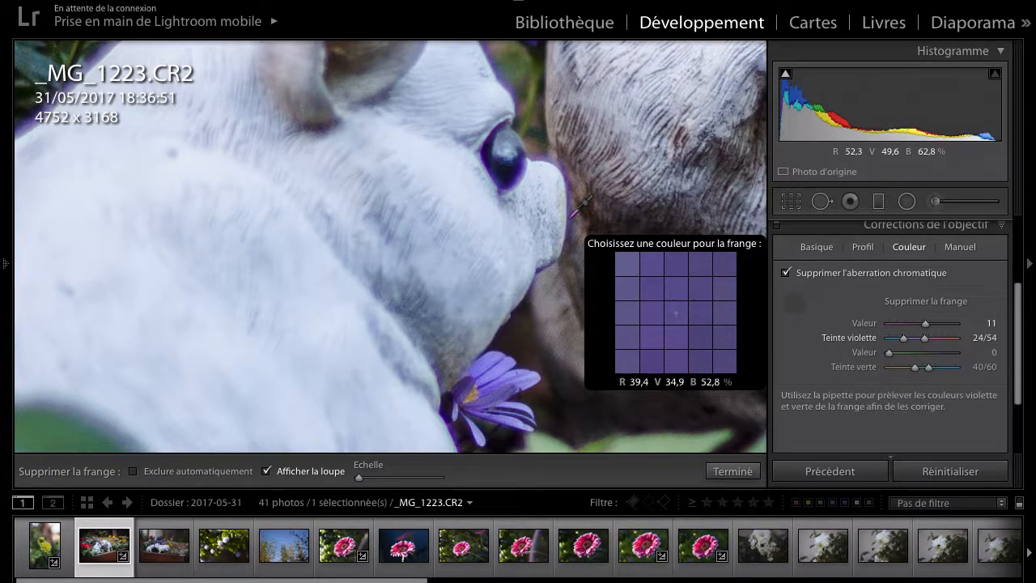
click(719, 472)
- Examine the defringed edges around the white pig's head, ear and snout at close zoom and in the full photo
drag(490, 193, 610, 345)
drag(445, 259, 531, 250)
click(529, 208)
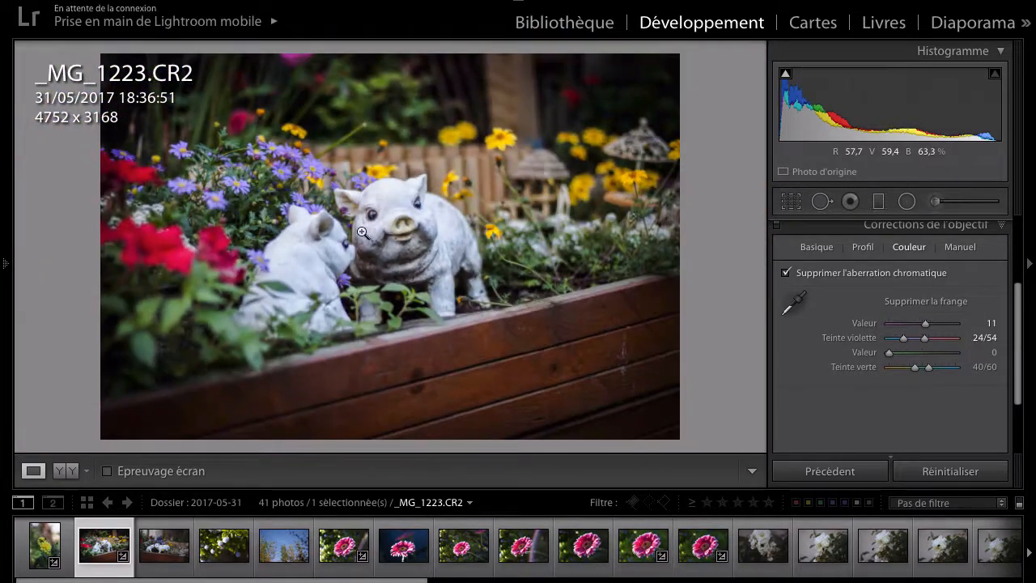
click(362, 233)
drag(548, 317, 372, 296)
drag(504, 218, 468, 272)
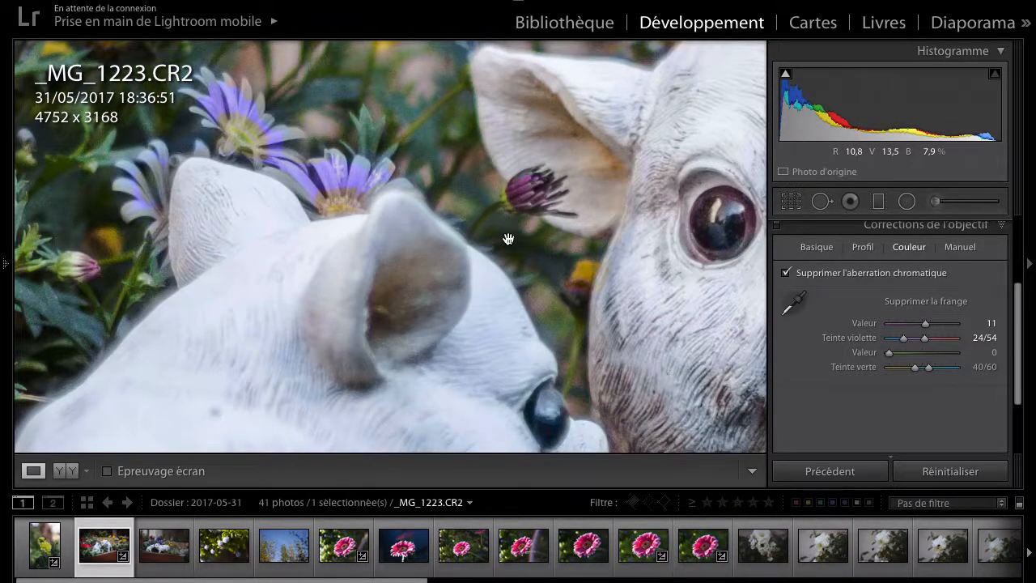
click(509, 239)
click(355, 247)
click(354, 247)
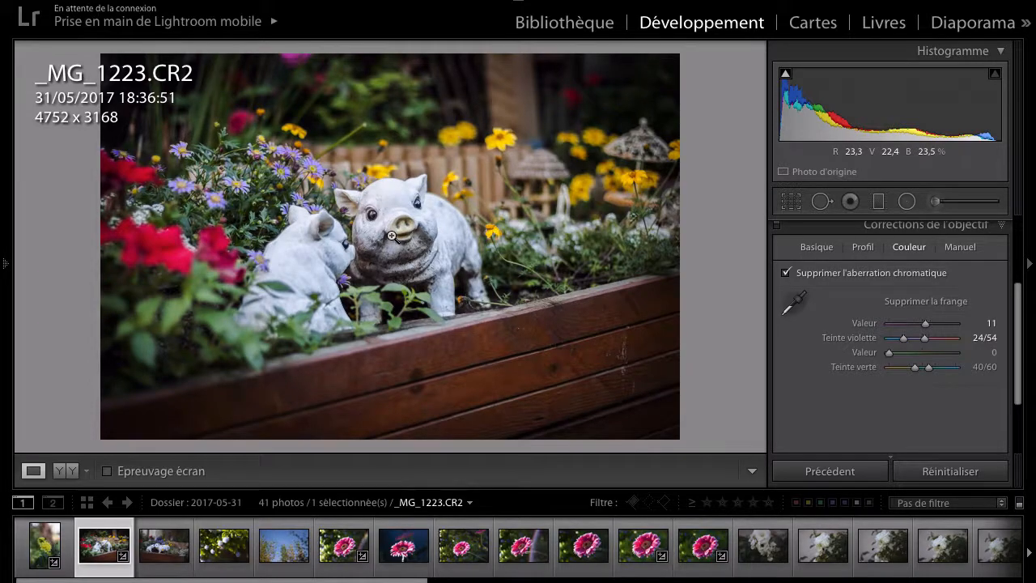
- Switch to the yellow flower photo _MG_1222.CR2 and enable Supprimer l'aberration chromatique for it
click(44, 545)
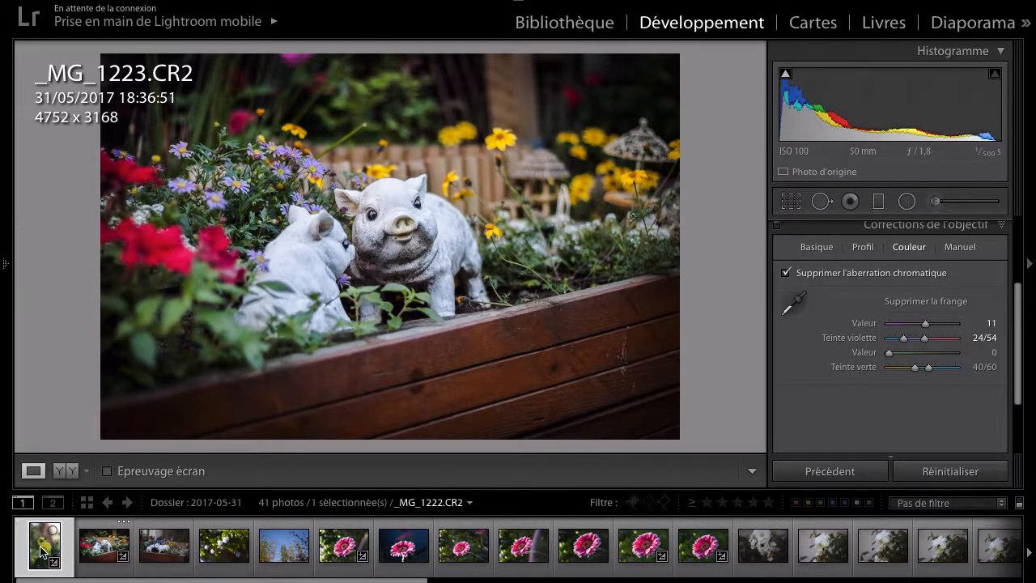
click(815, 248)
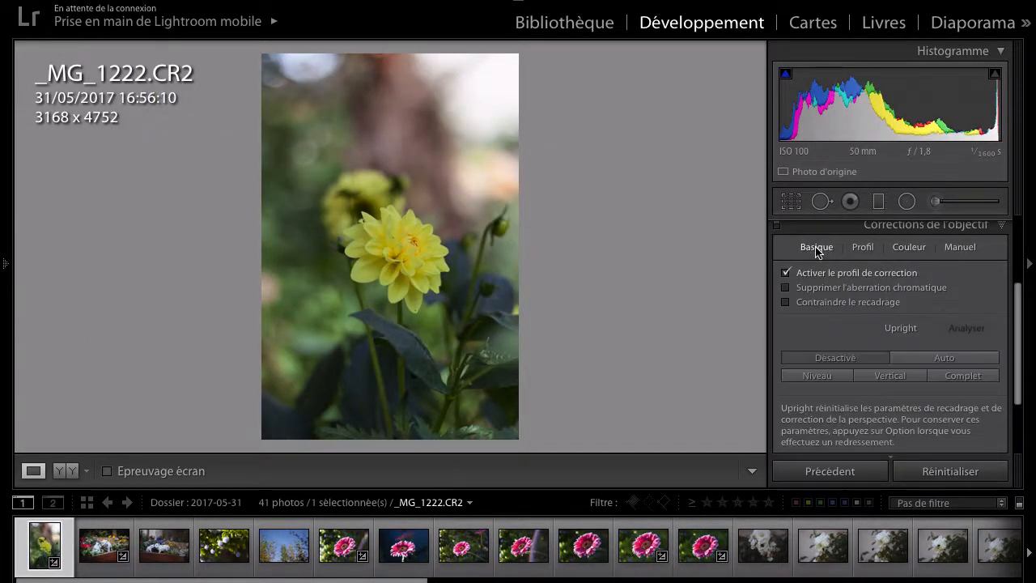
click(818, 288)
click(808, 283)
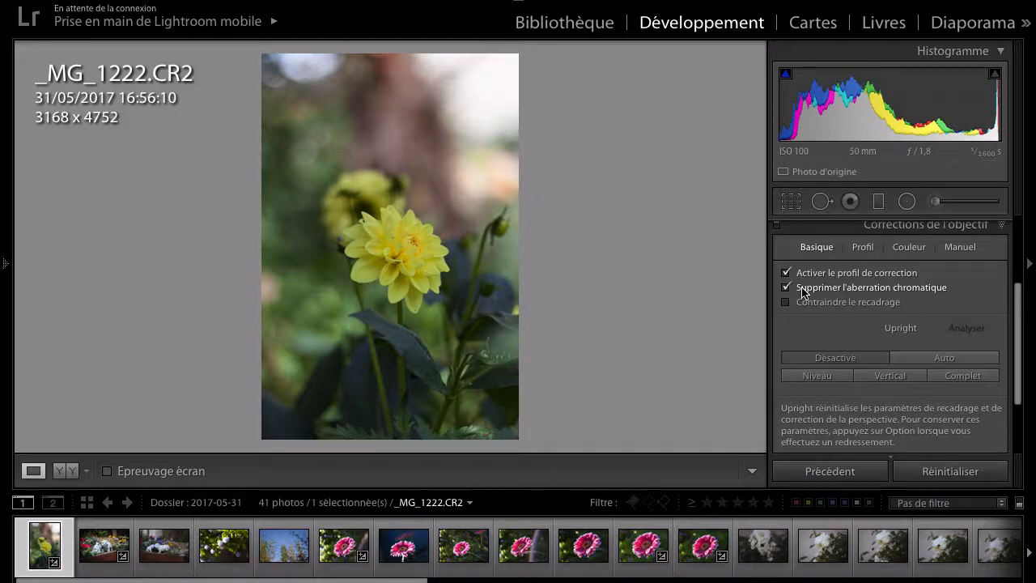
- Examine the edges of the yellow petals, stems and dark leaves at close zoom for color fringing
click(446, 261)
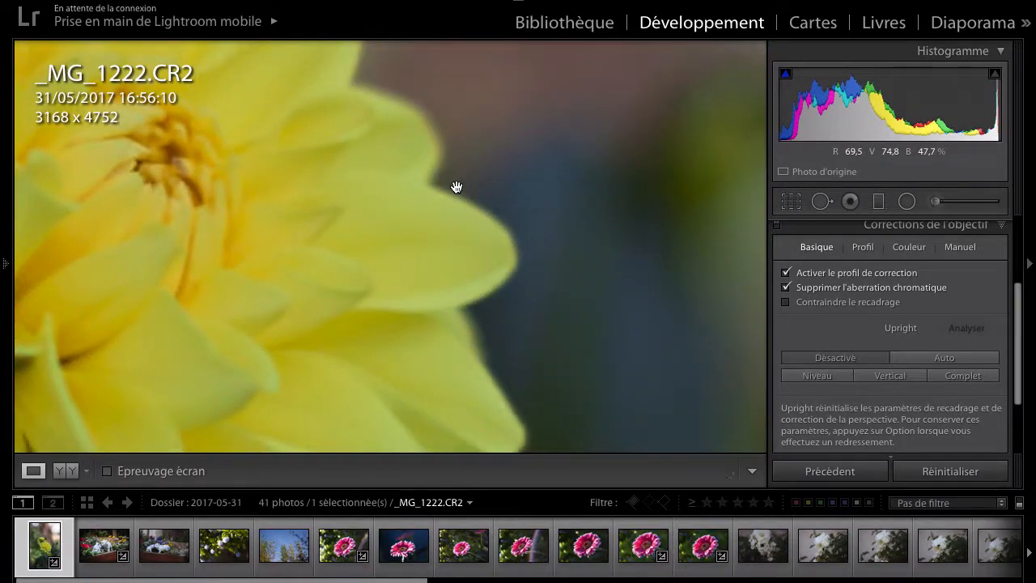
click(455, 190)
click(430, 243)
drag(430, 243, 545, 216)
click(545, 217)
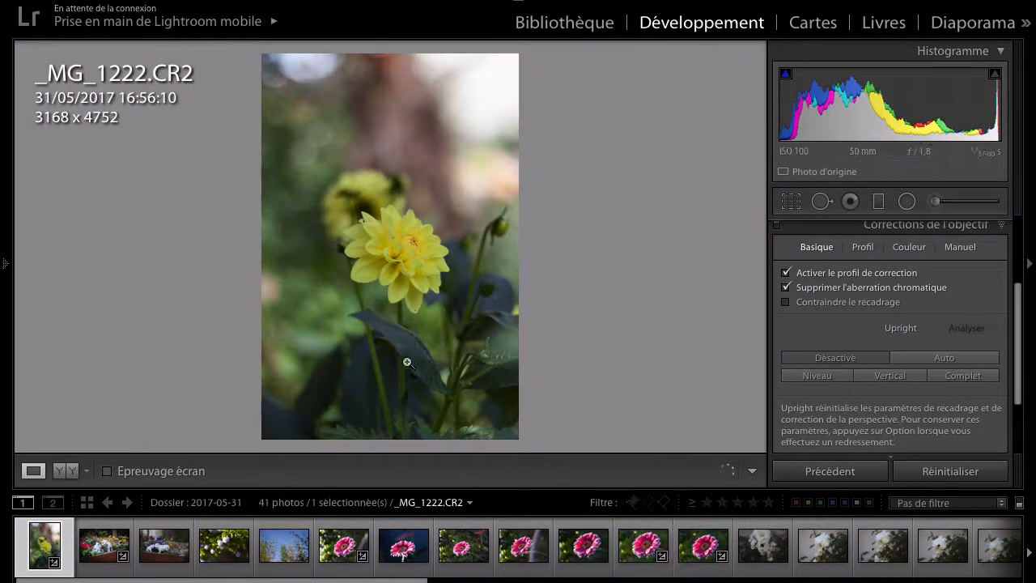
click(383, 366)
drag(287, 180, 491, 414)
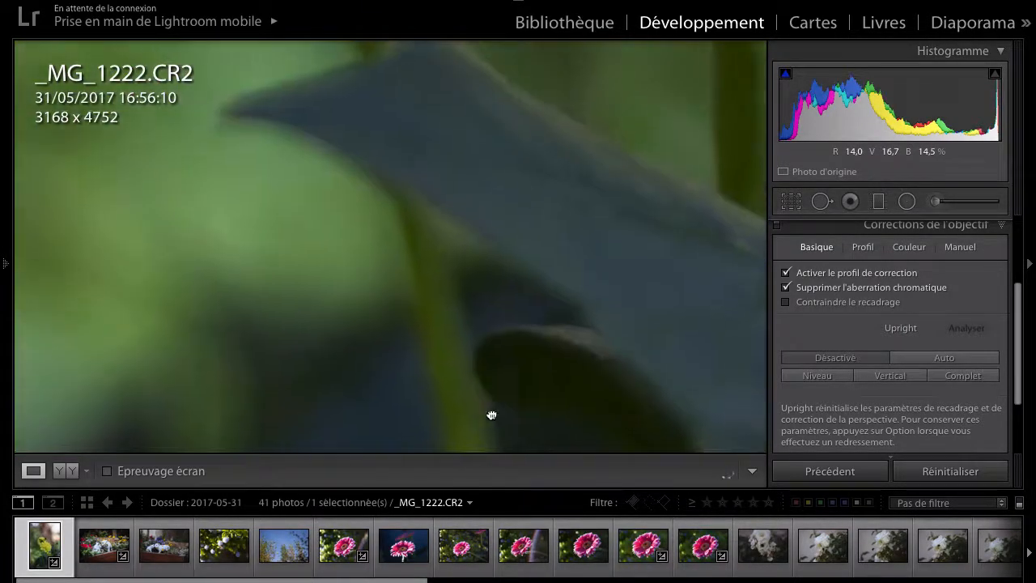
drag(402, 277, 523, 370)
drag(466, 211, 485, 408)
click(479, 259)
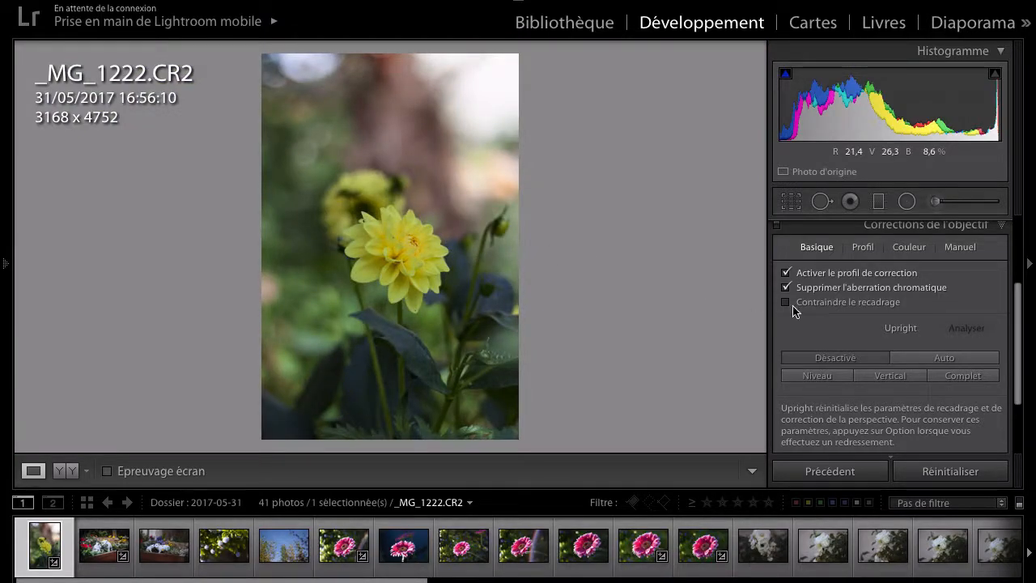
- Collapse the Corrections de l'objectif settings and expand Réglages de base
scroll(855, 298, up, 2)
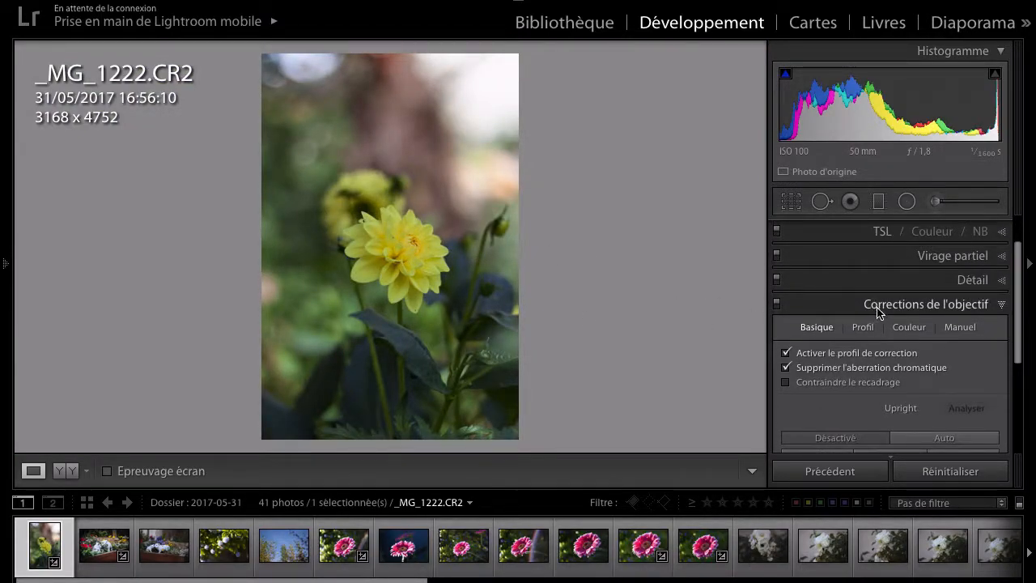
scroll(880, 316, up, 2)
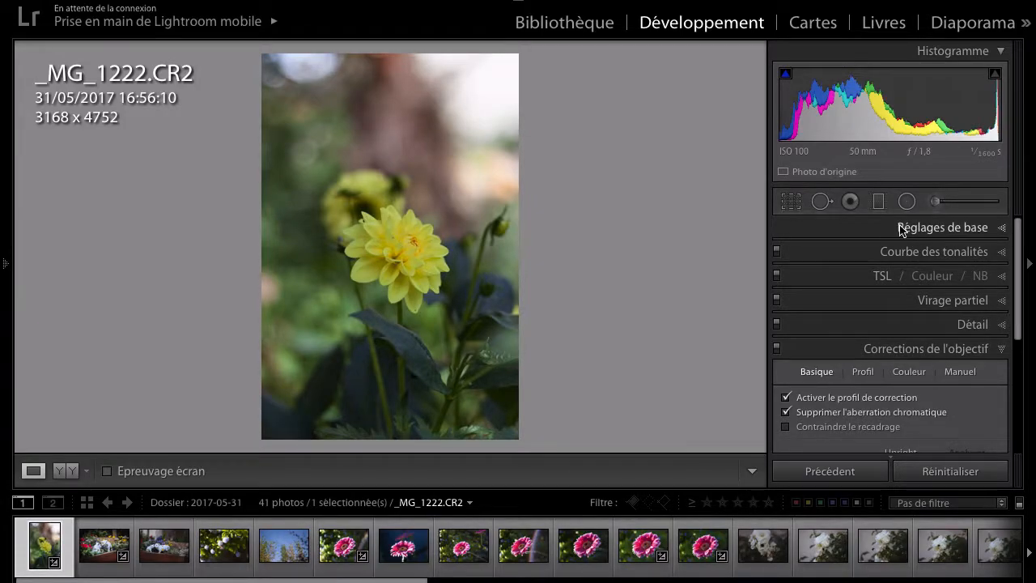
click(913, 350)
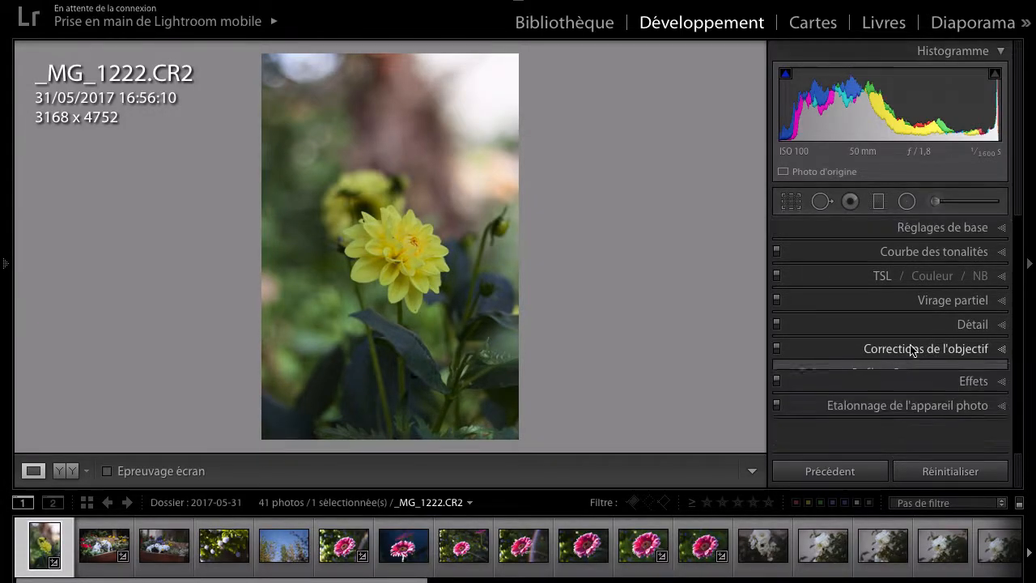
click(960, 228)
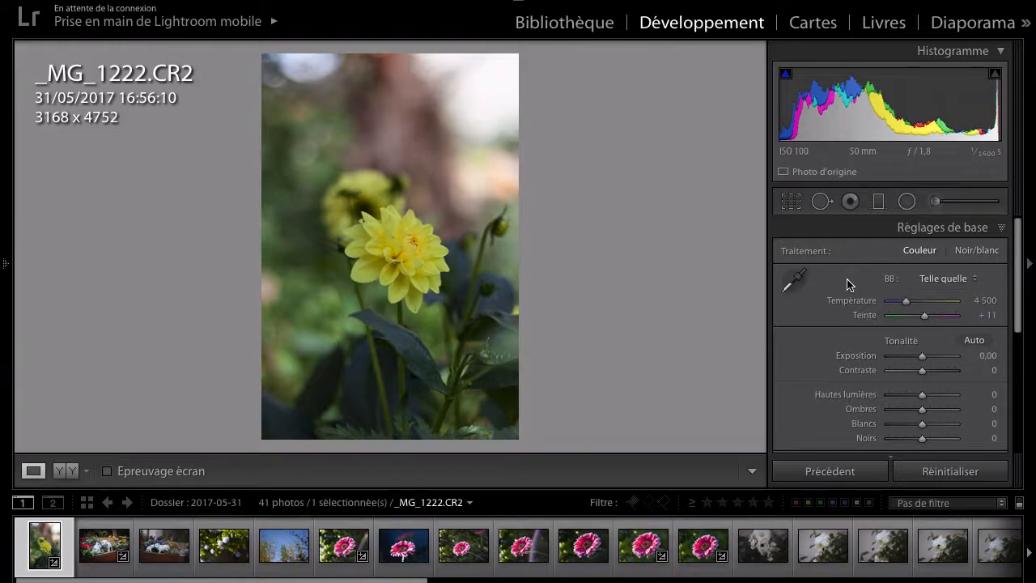
- Review the available white balance presets, keeping Telle quelle selected
click(948, 278)
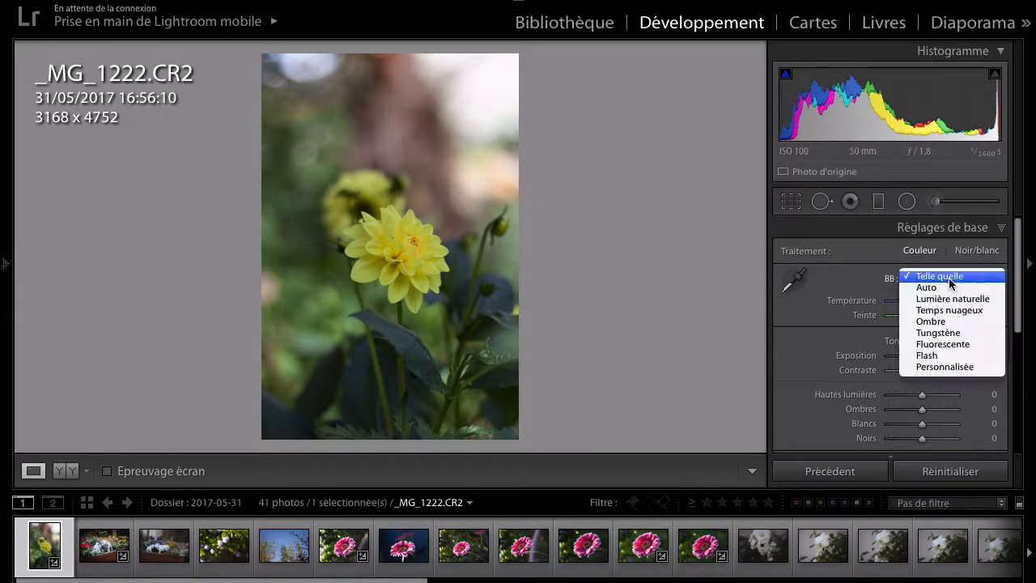
click(852, 273)
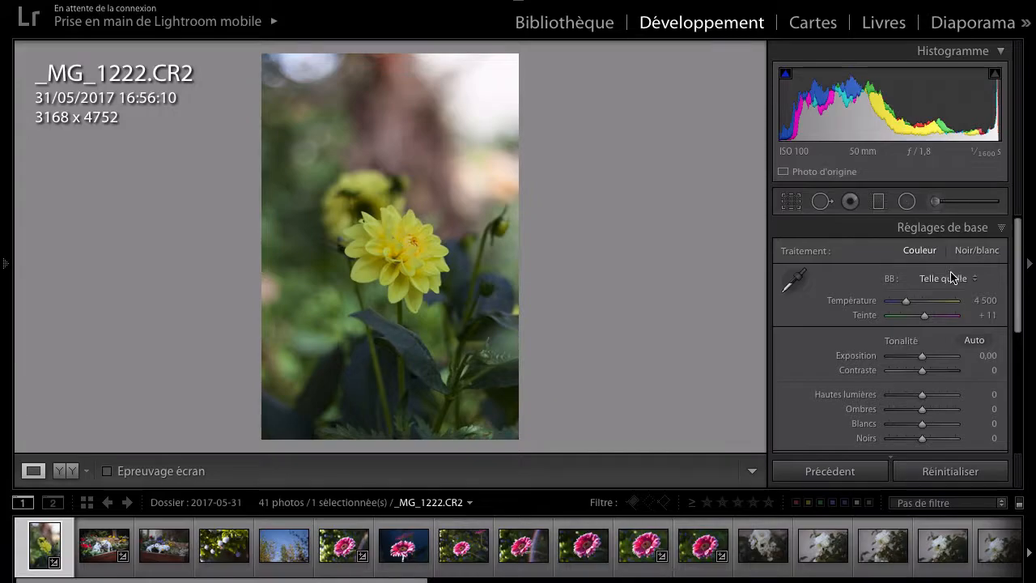
click(955, 278)
click(844, 281)
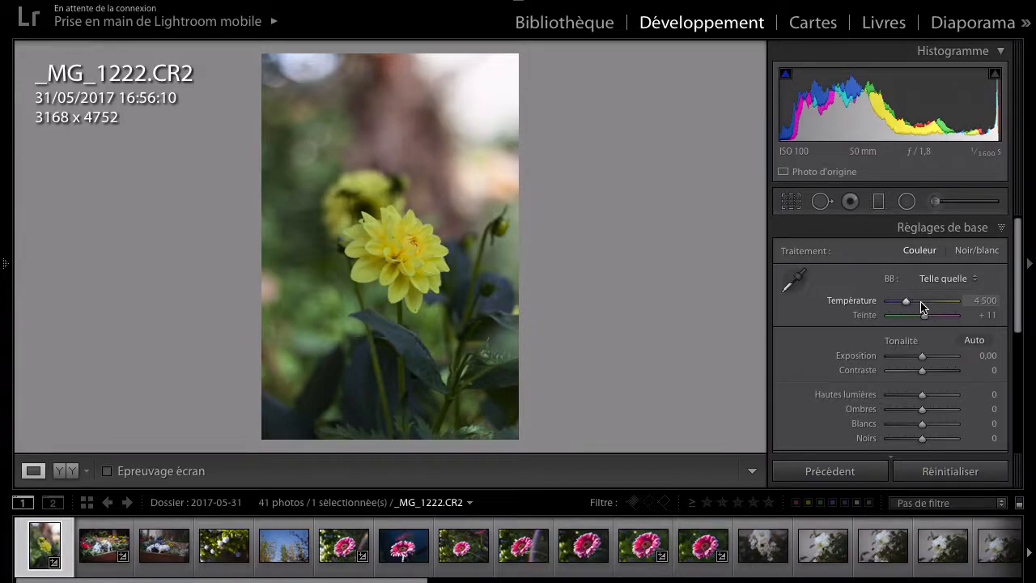
- Try a warmer Température of 5 049 on the flower photo and reset it to its default
drag(907, 302, 910, 302)
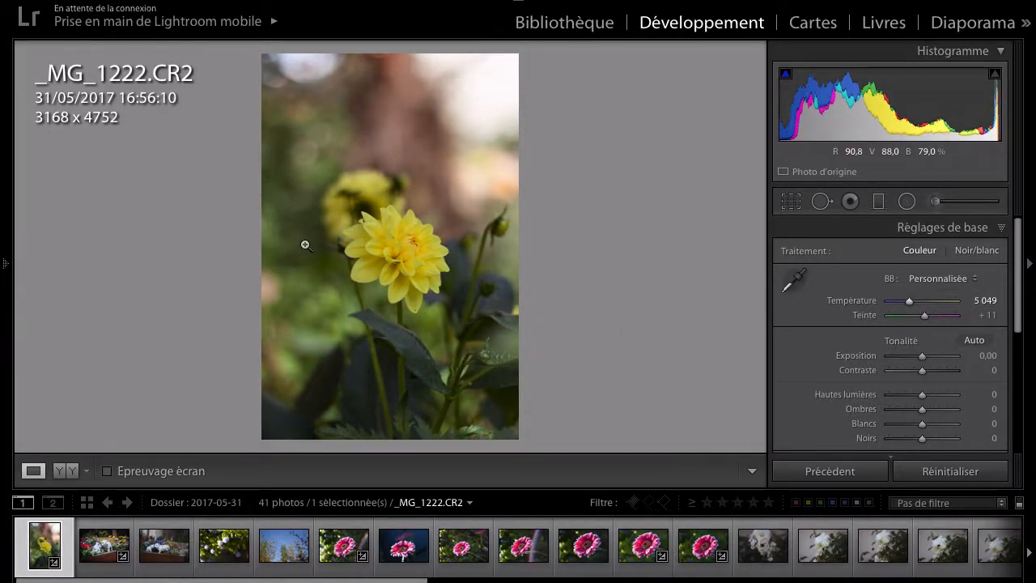
double_click(870, 302)
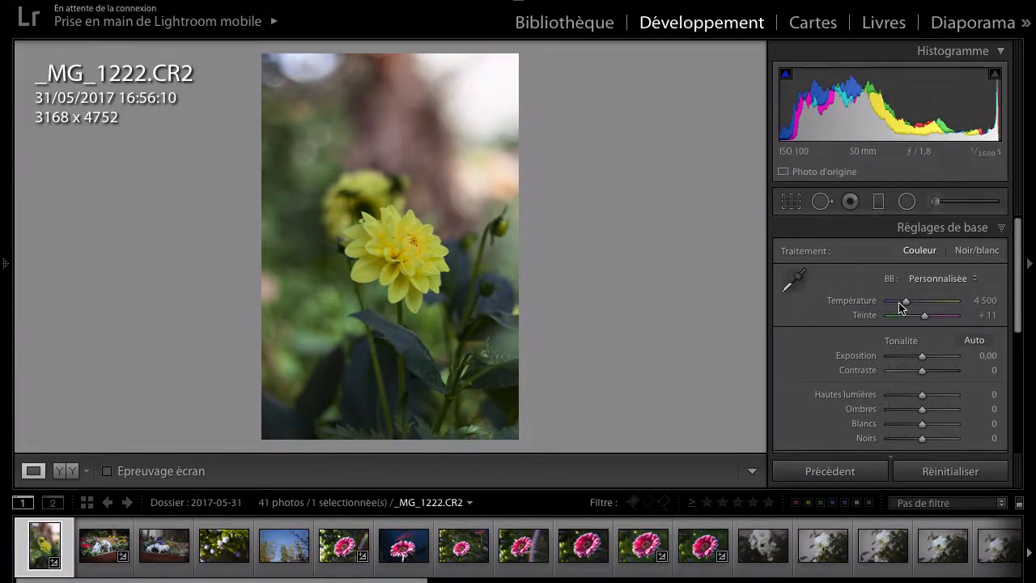
- Set the flower photo's white balance Température to exactly 4 700
click(994, 301)
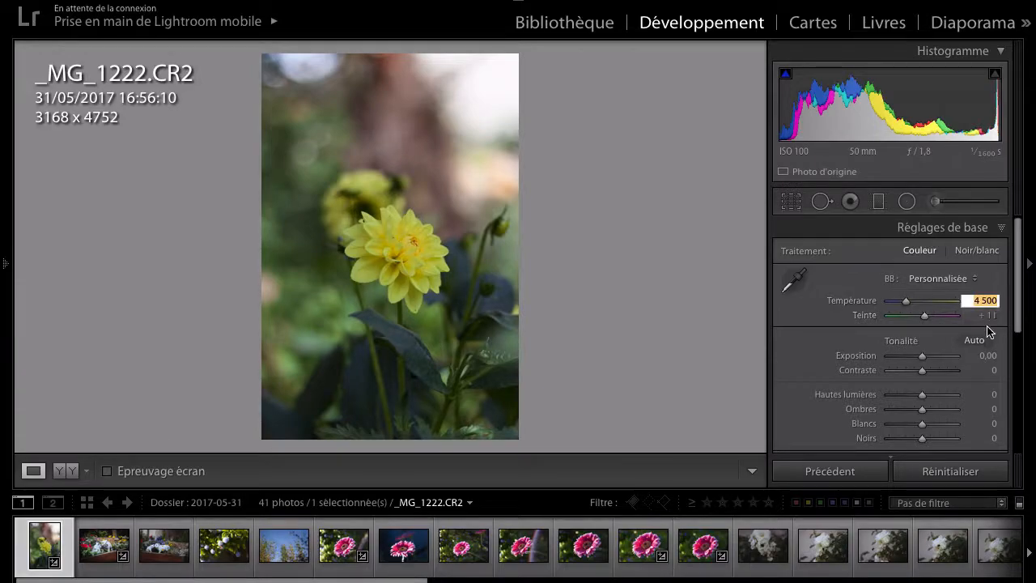
key(shift)
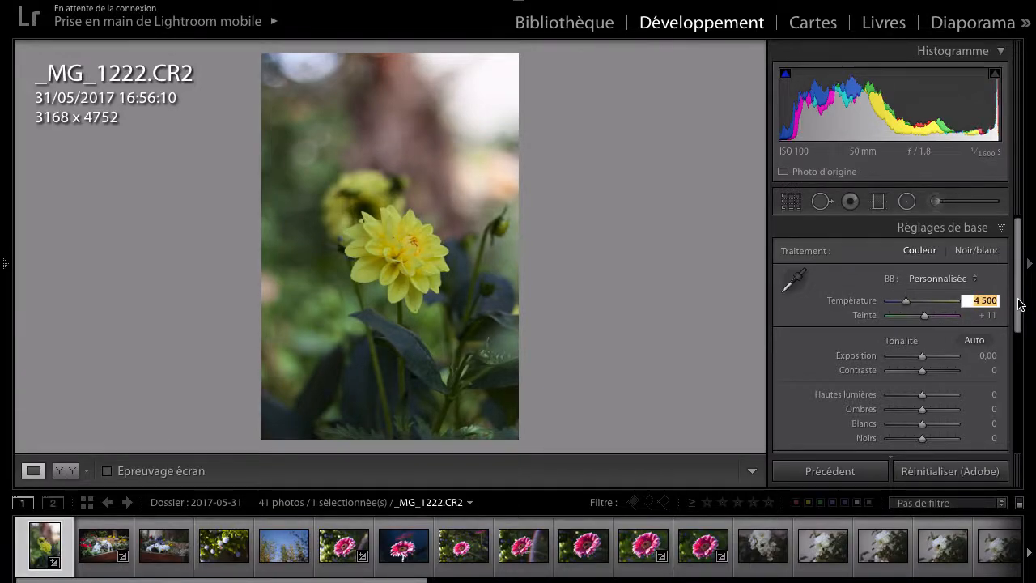
text(4)
text(5)
key(Return)
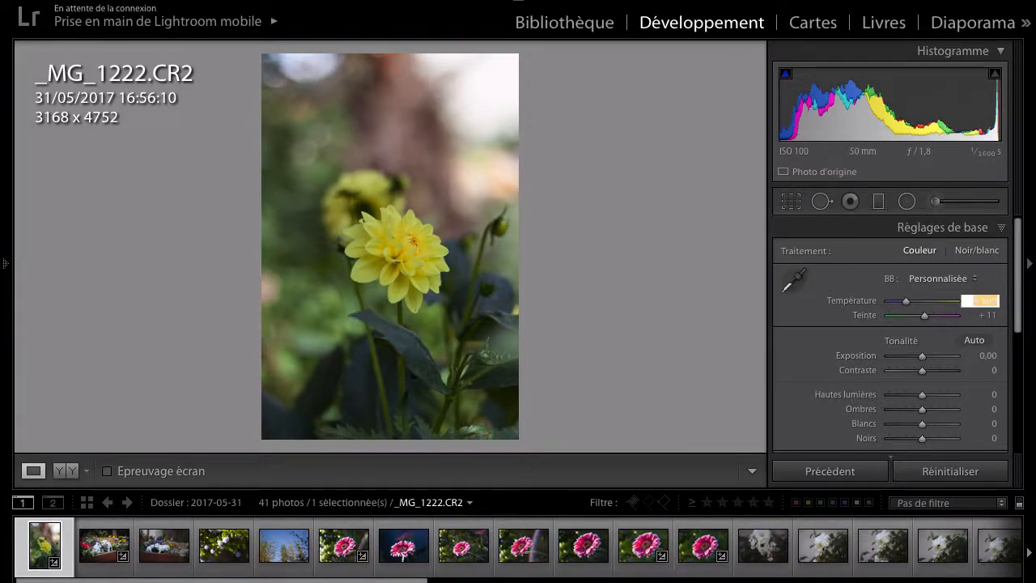
click(989, 300)
text(4700)
key(Return)
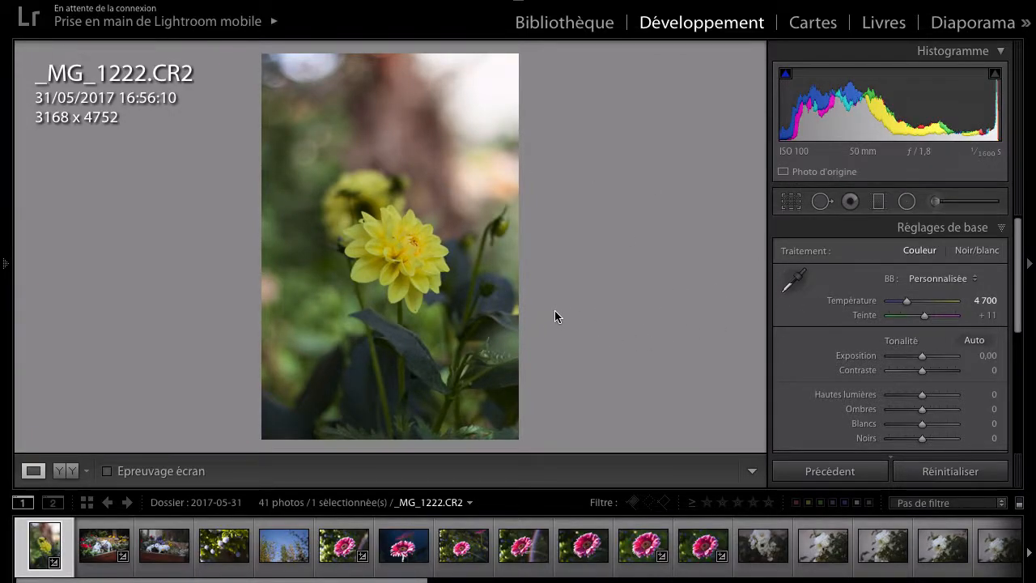
- Compare the flower photo's before and after versions side by side and return to the single-photo view
key(y)
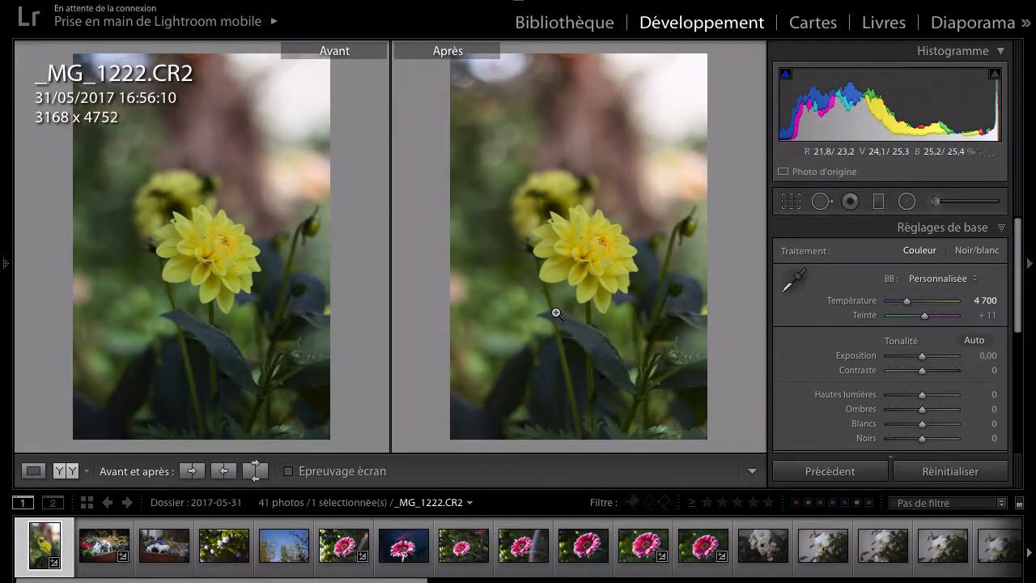
scroll(879, 324, down, 3)
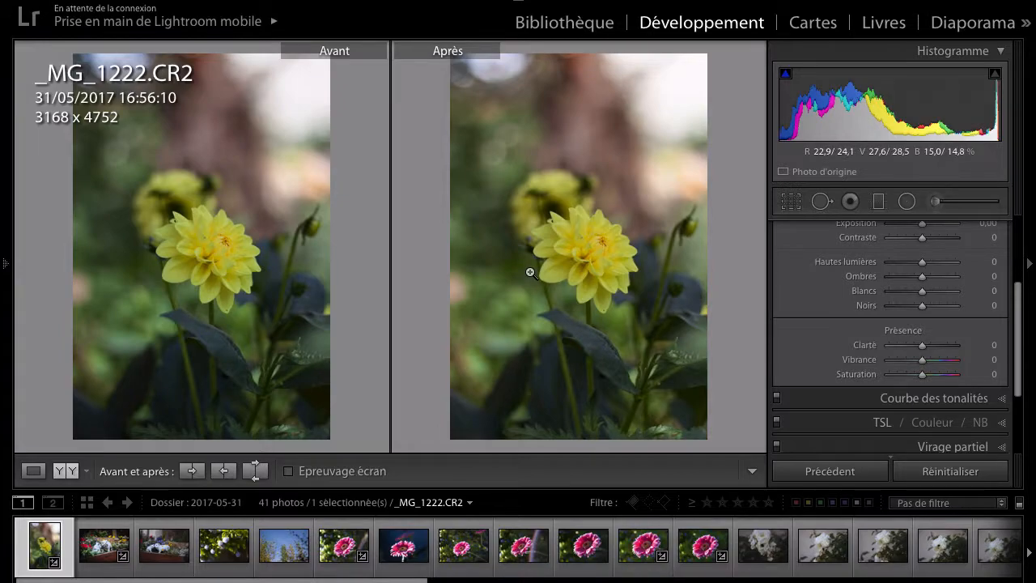
key(y)
- Try the Teinte at +49 for a magenta cast and at −75 for a green cast on the flower photo
scroll(837, 275, up, 5)
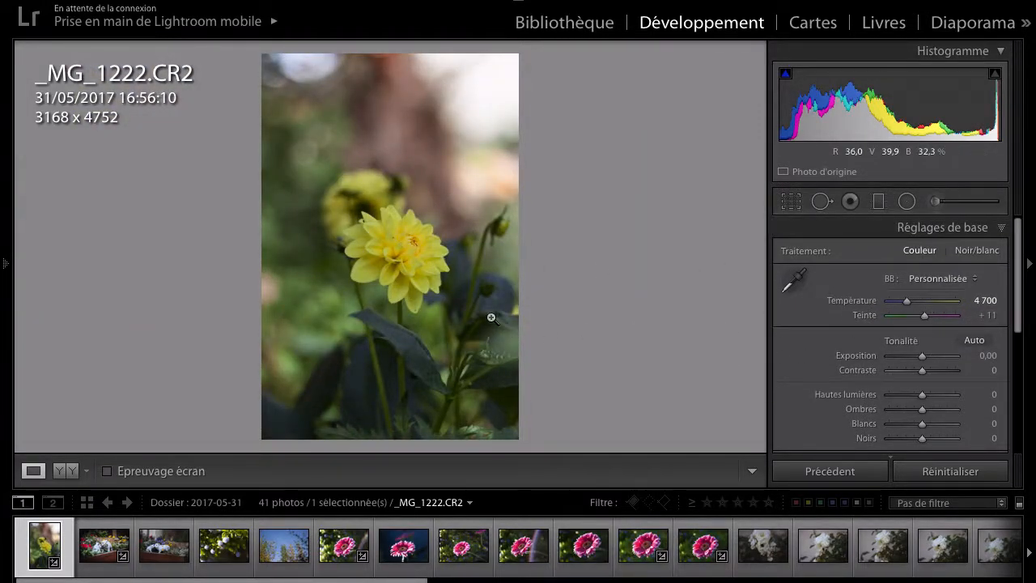
click(935, 316)
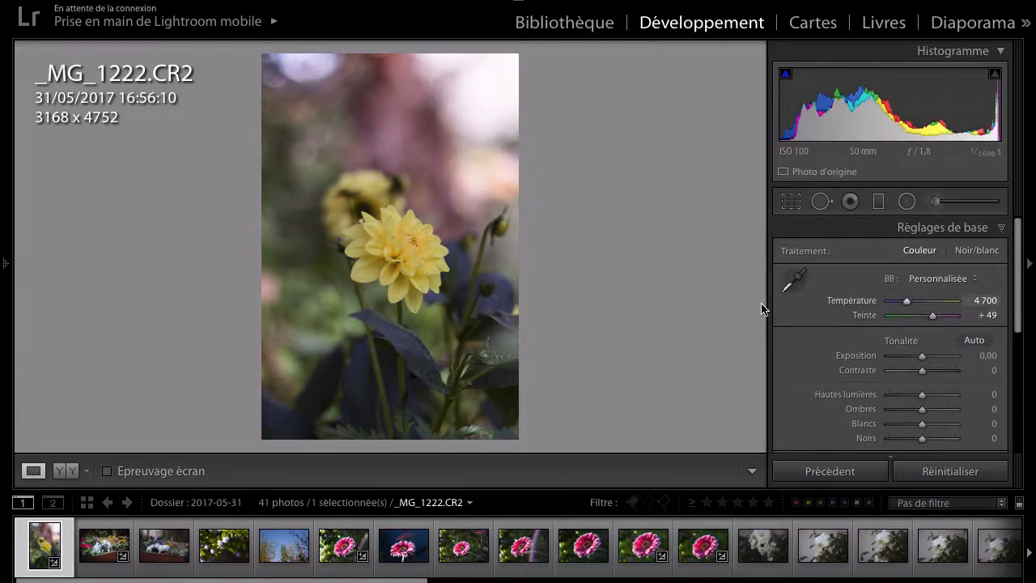
click(905, 315)
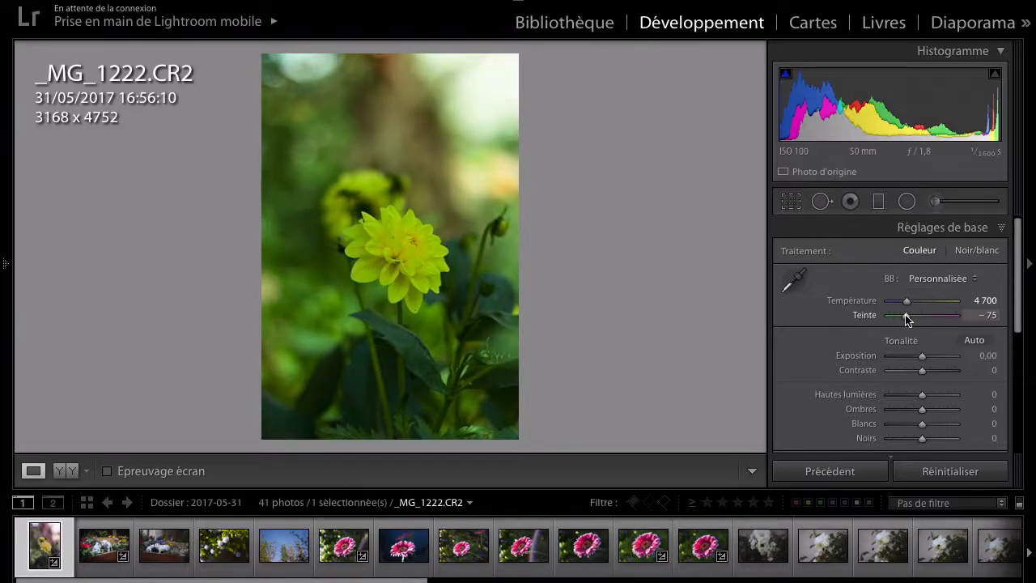
- Undo the last two Teinte changes on the flower photo
click(867, 316)
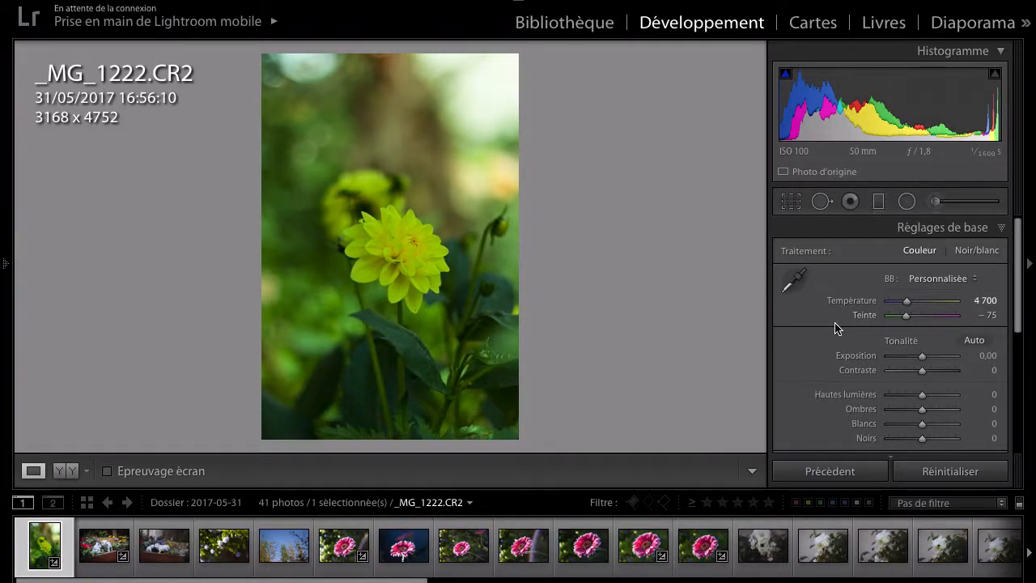
key(ctrl+z)
key(ctrl+z)
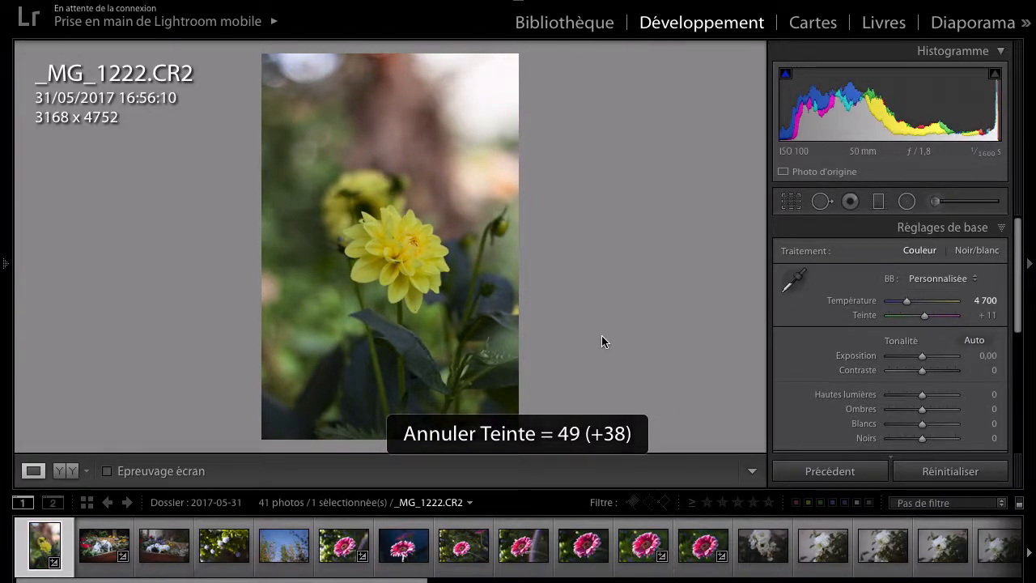
- Try the flower photo's Teinte at exactly +20 and at +30
click(991, 316)
text(20)
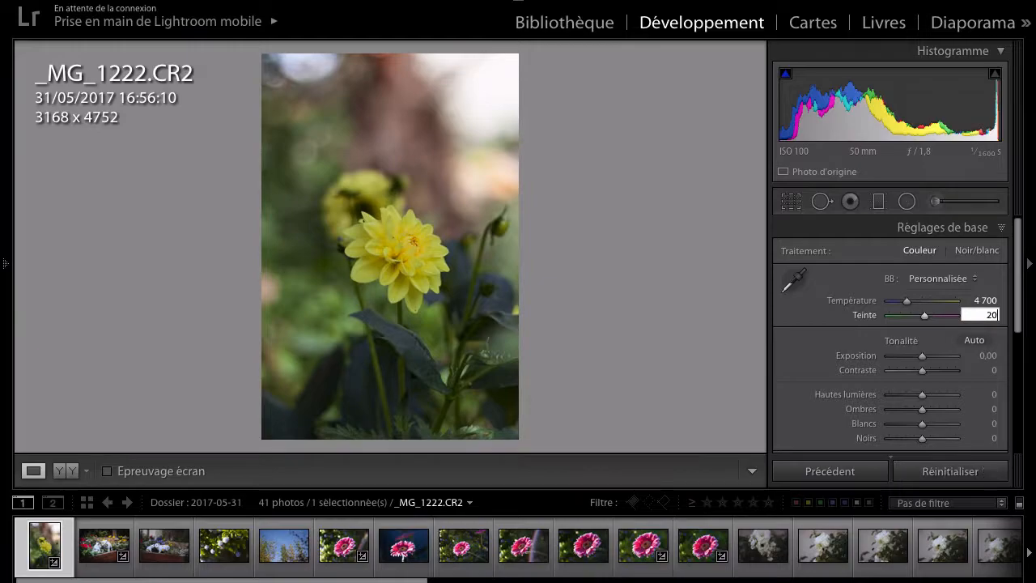
key(Return)
click(990, 315)
text(30)
key(Return)
- Set the flower photo's Teinte back to exactly +20
click(992, 315)
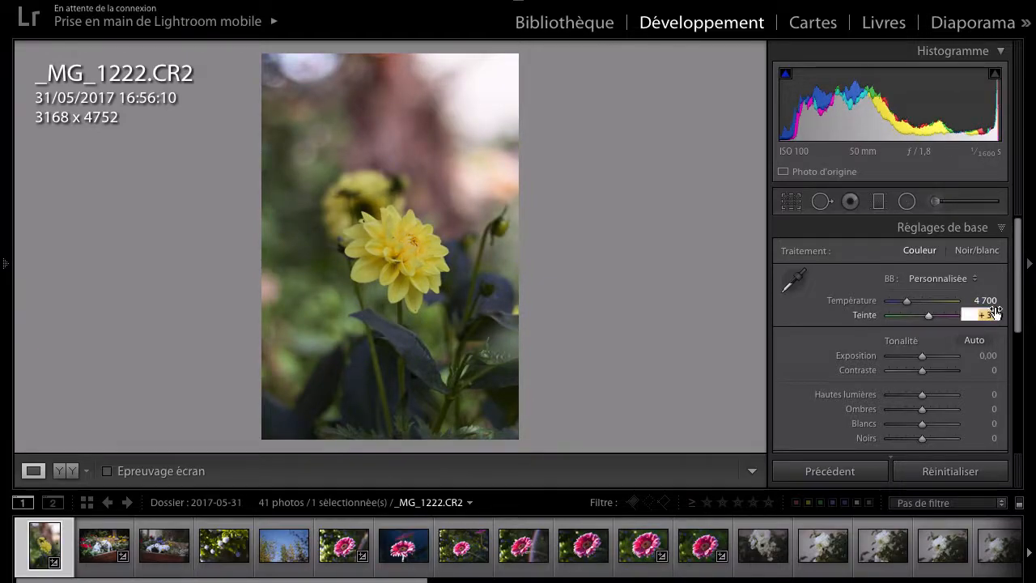
key(shift)
text(20)
key(Return)
- Compare the flower photo's before and after versions twice, returning to the single-photo view each time
drag(451, 240, 459, 213)
key(y)
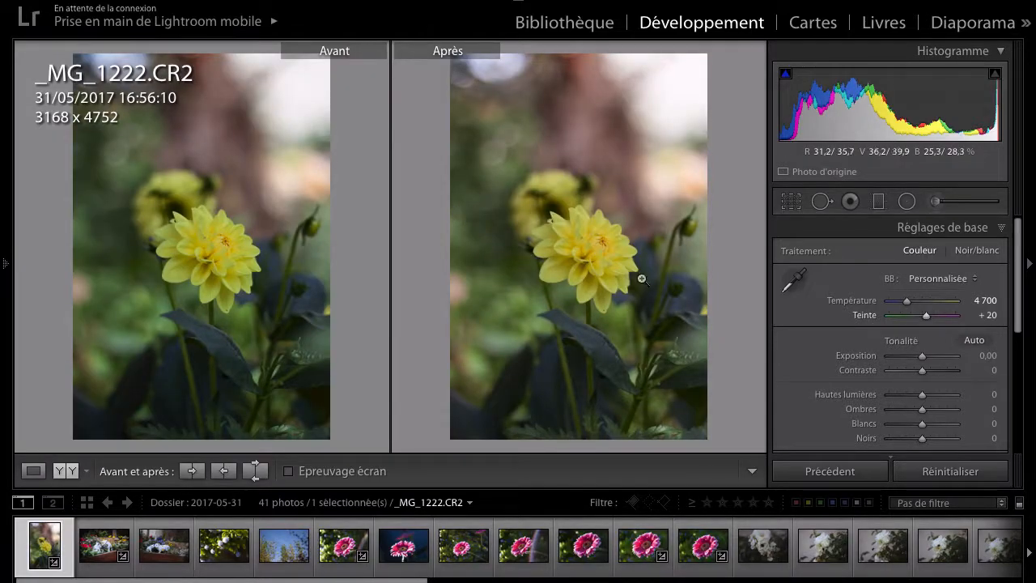
key(y)
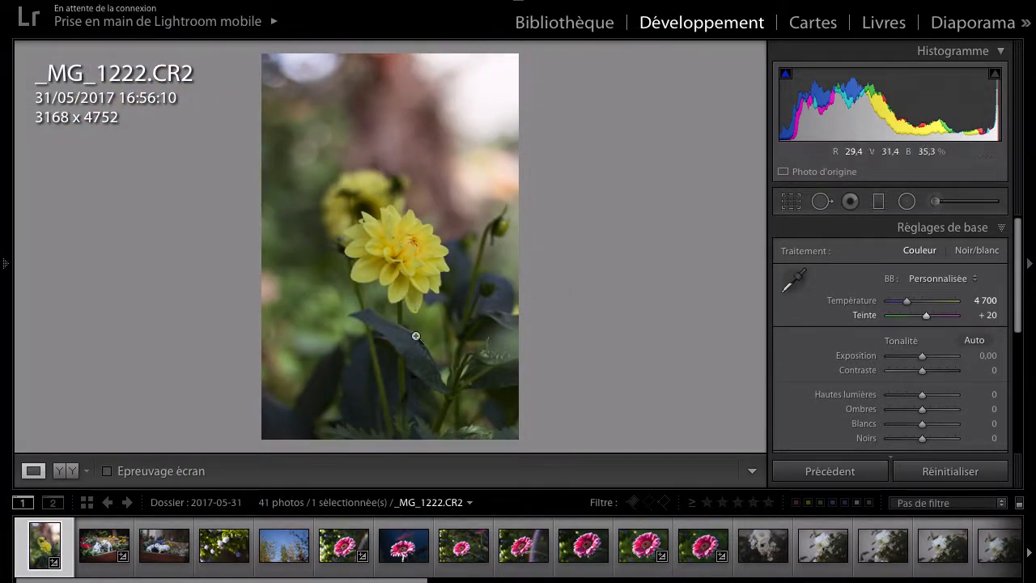
key(y)
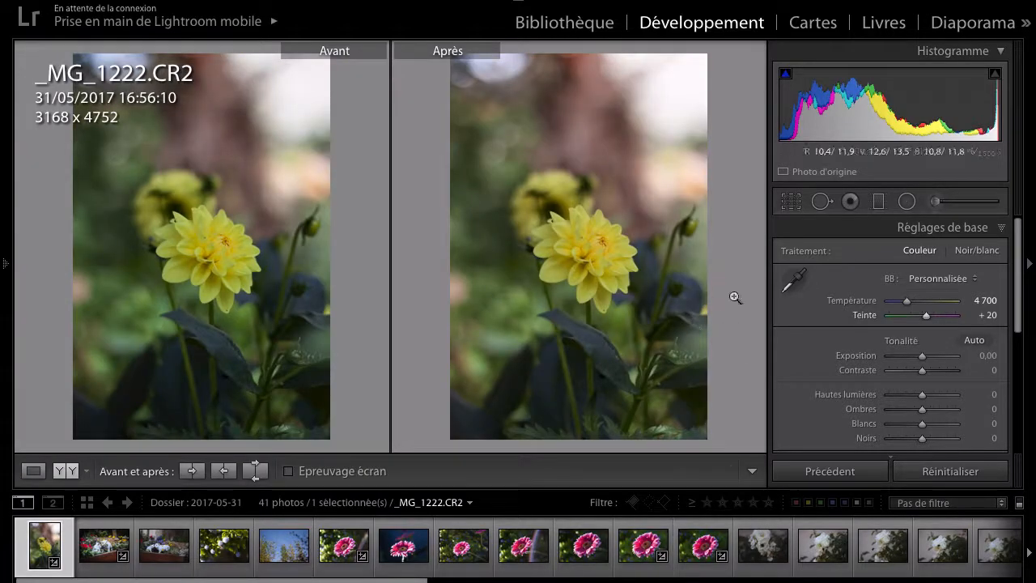
key(y)
- Try the white balance eyedropper on the smaller white pig statue in _MG_1223.CR2 and undo the change
scroll(863, 331, down, 1)
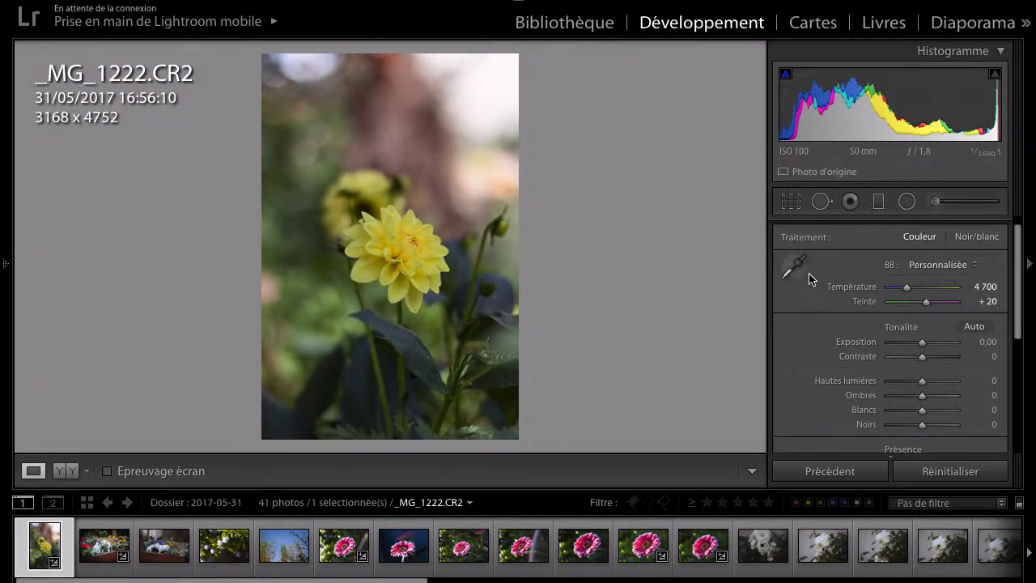
click(797, 278)
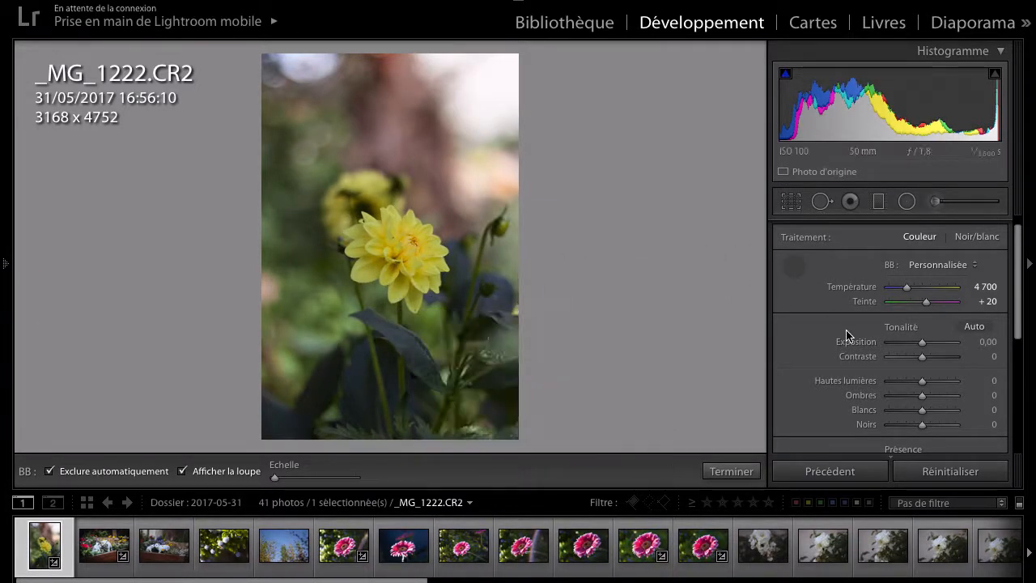
click(104, 545)
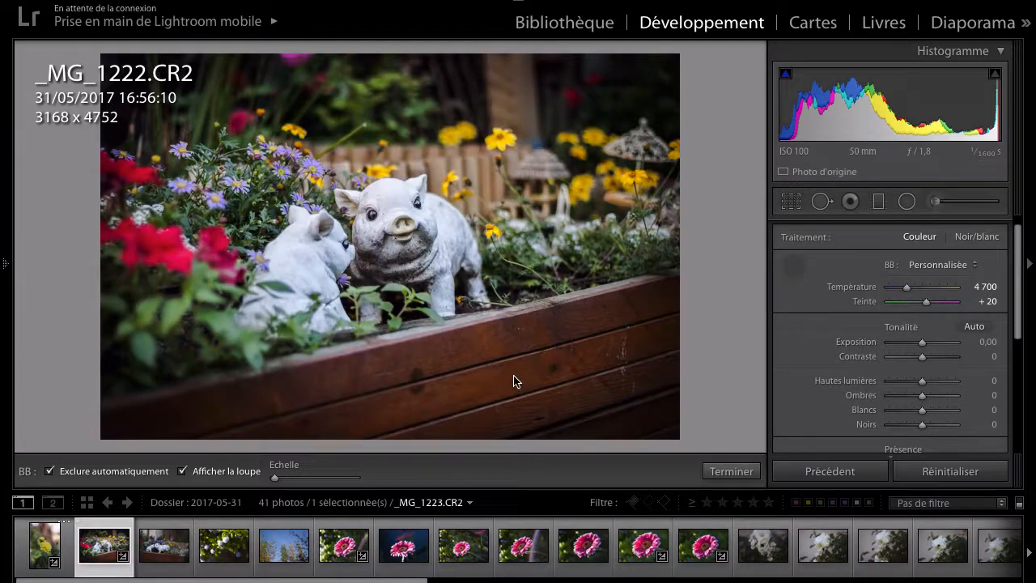
click(797, 271)
click(797, 274)
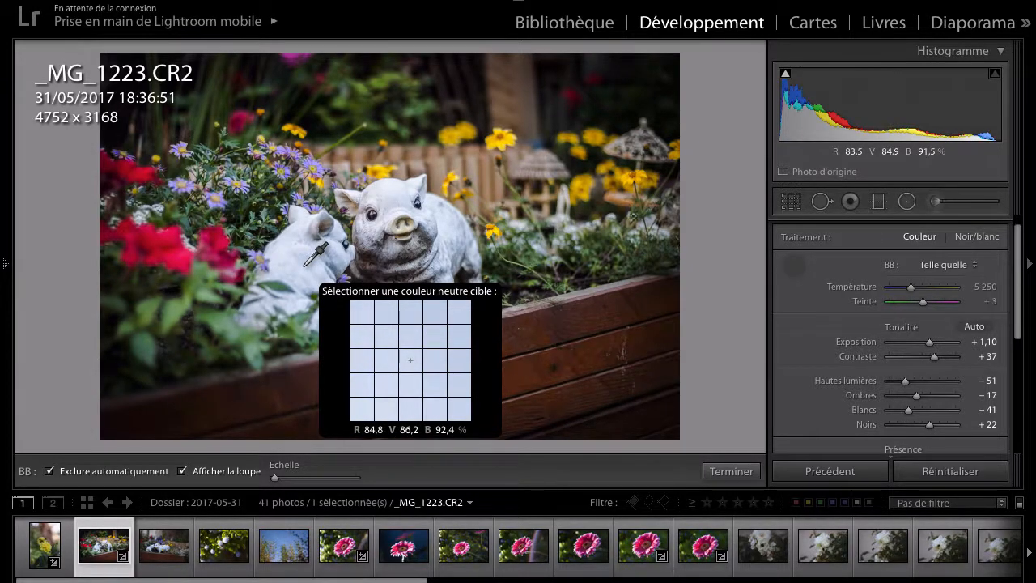
click(306, 264)
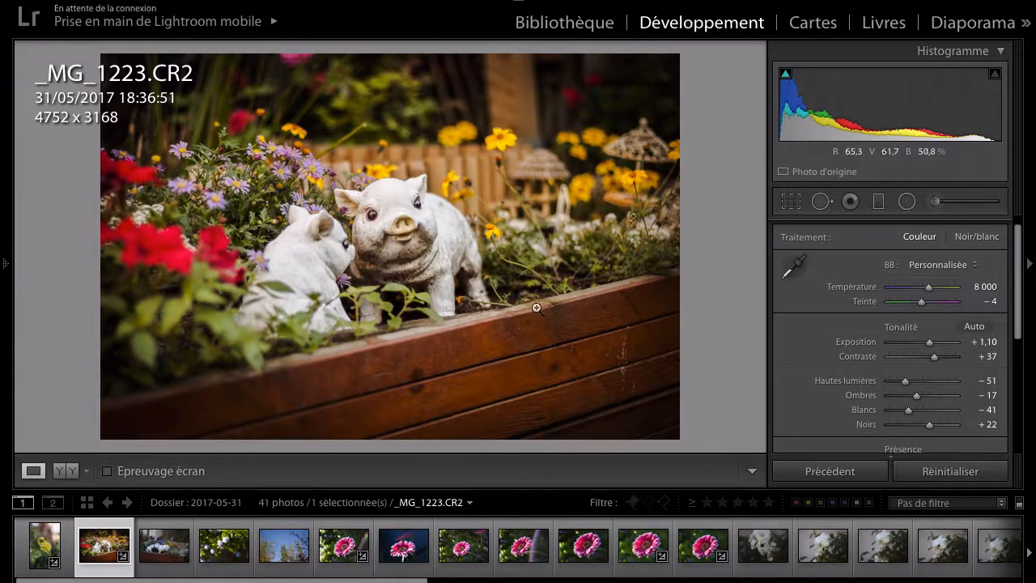
key(ctrl+z)
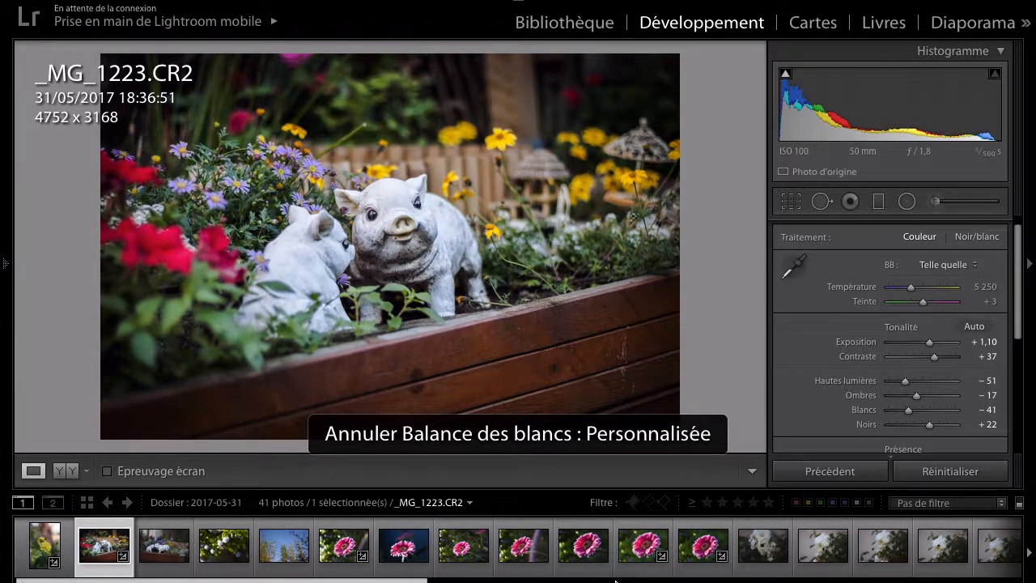
- Sample the white balance from a petal of the upper white flower in _MG_1234.CR2 and return to the yellow flower photo
click(762, 547)
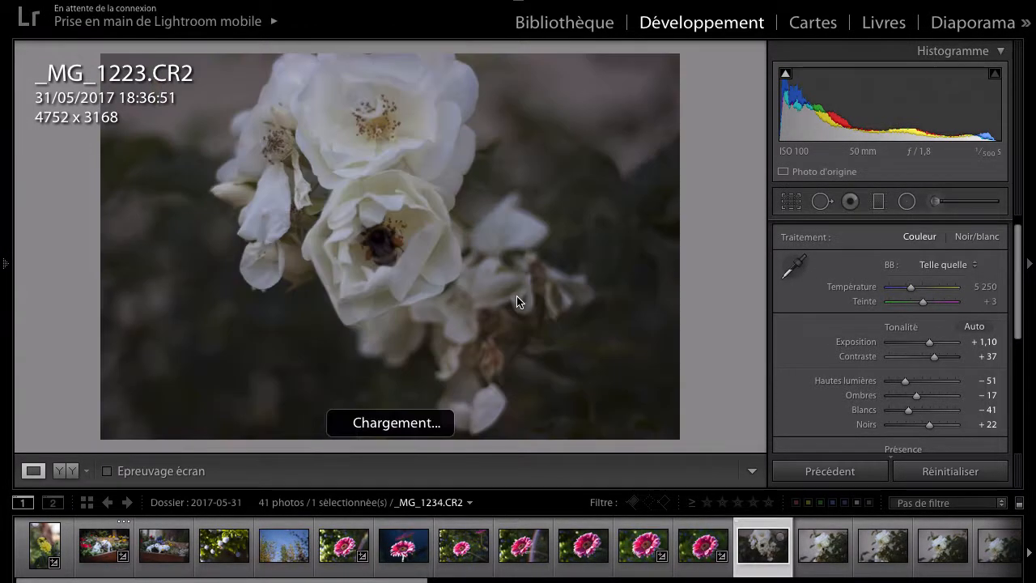
click(794, 266)
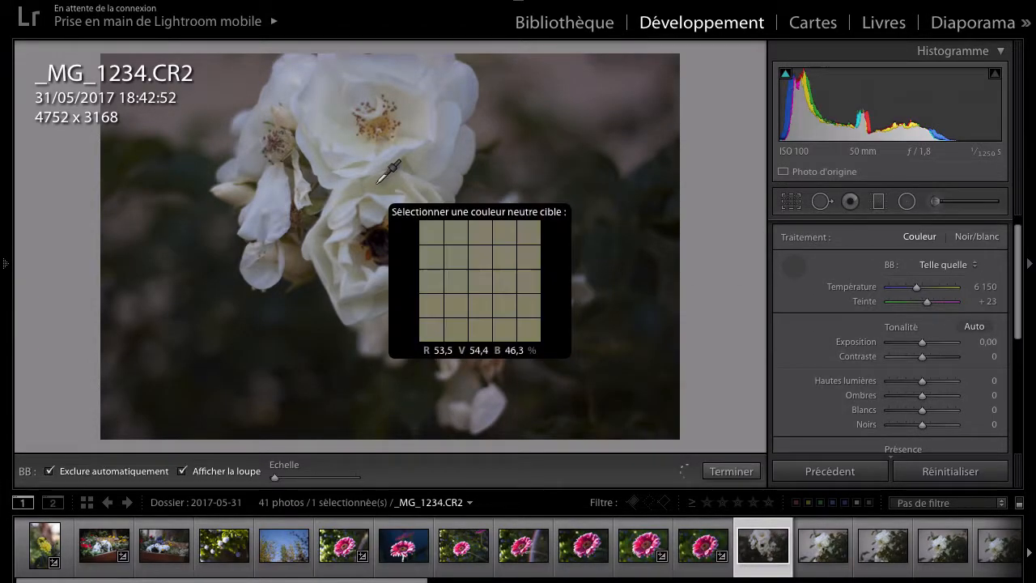
click(434, 162)
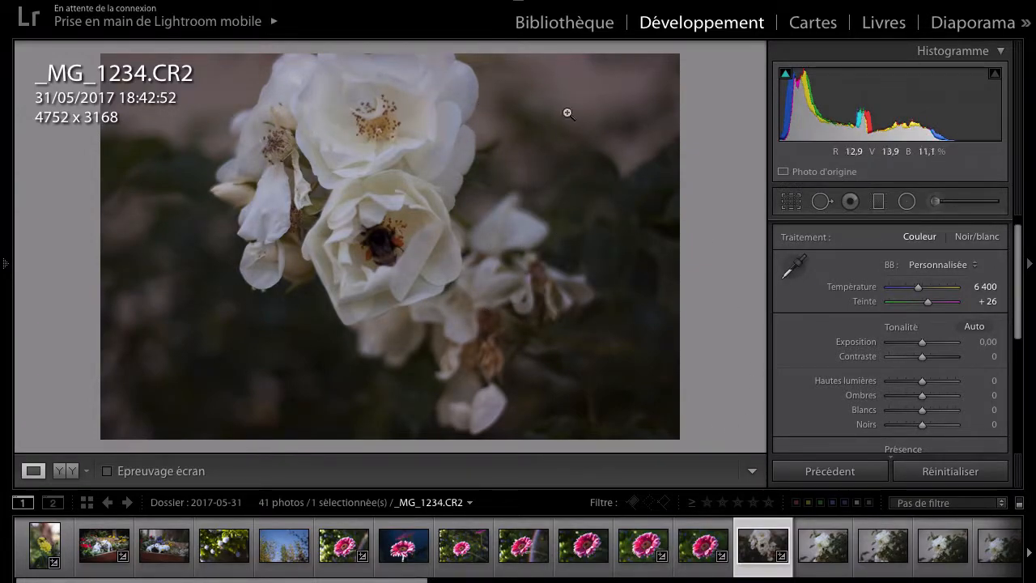
click(44, 545)
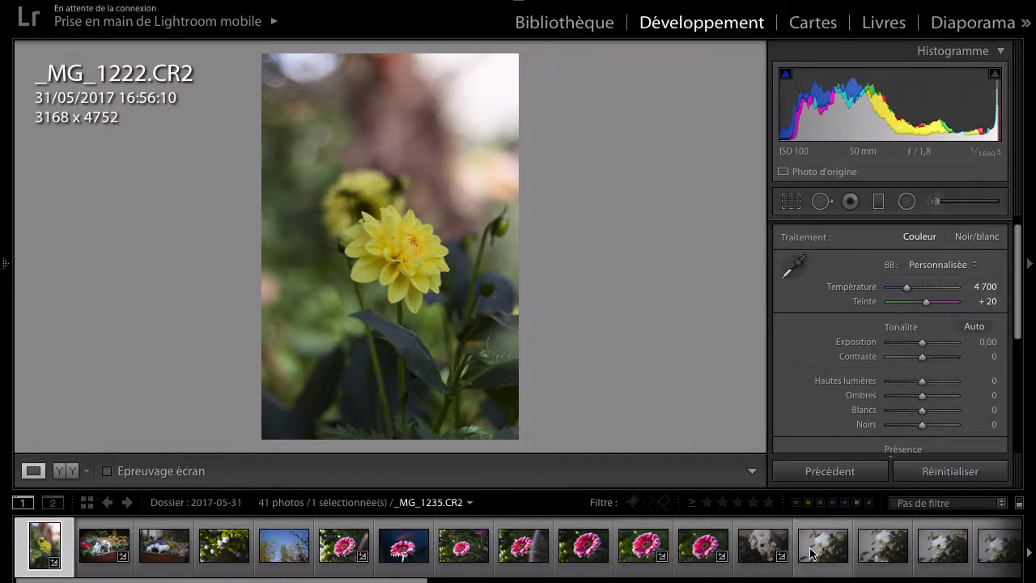
- Resample the white balance in _MG_1234.CR2 from the outer petal of the upper white flower
click(757, 545)
click(794, 267)
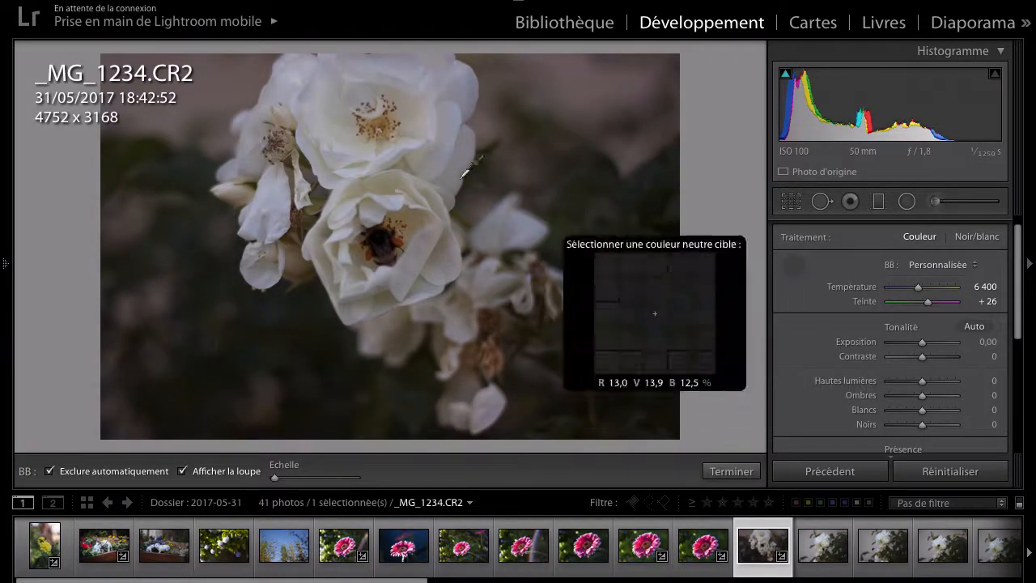
click(445, 156)
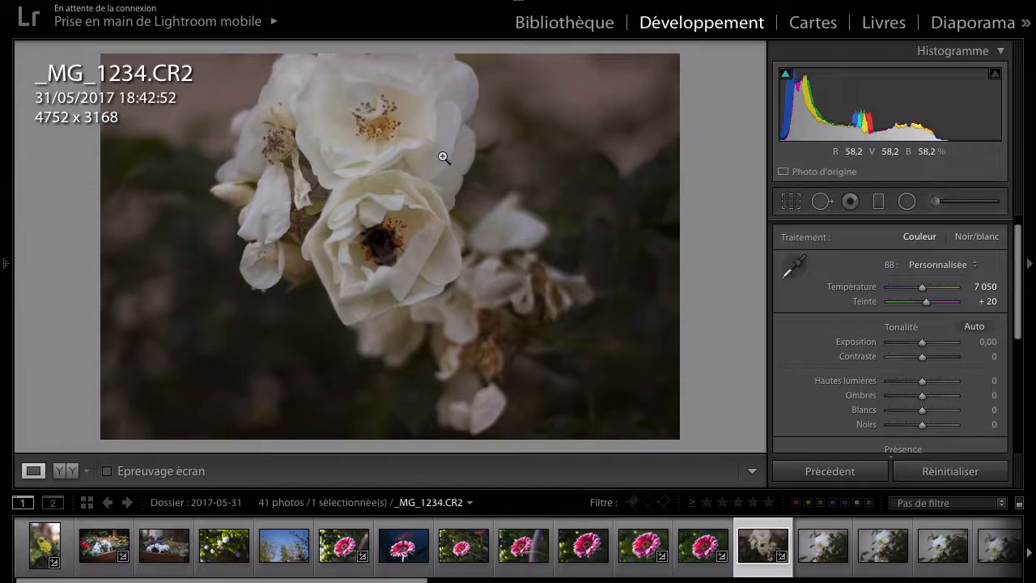
- Go back to _MG_1222.CR2 and briefly show its crop overlay, closing it without cropping
click(34, 543)
scroll(820, 321, down, 2)
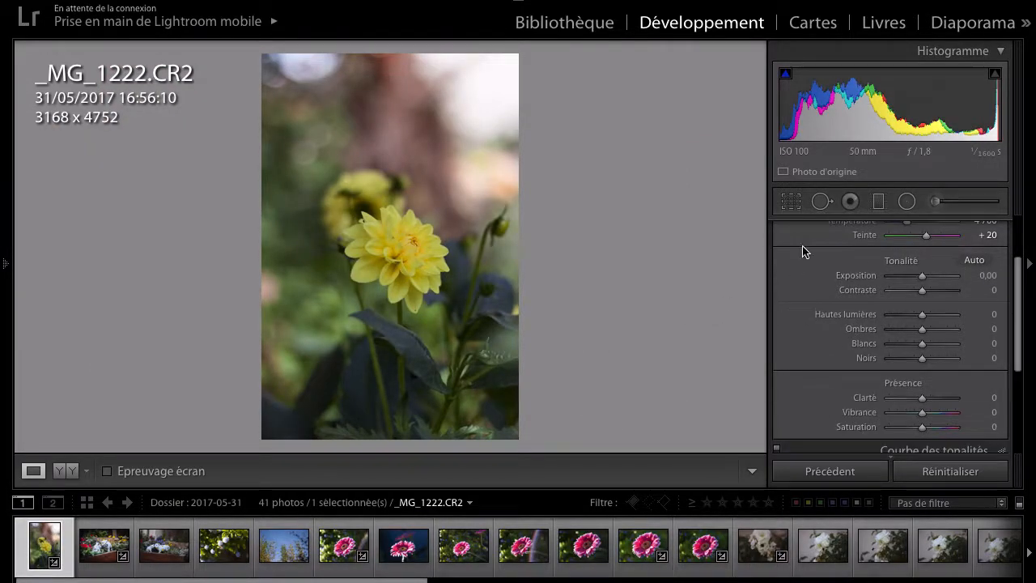
scroll(805, 247, up, 2)
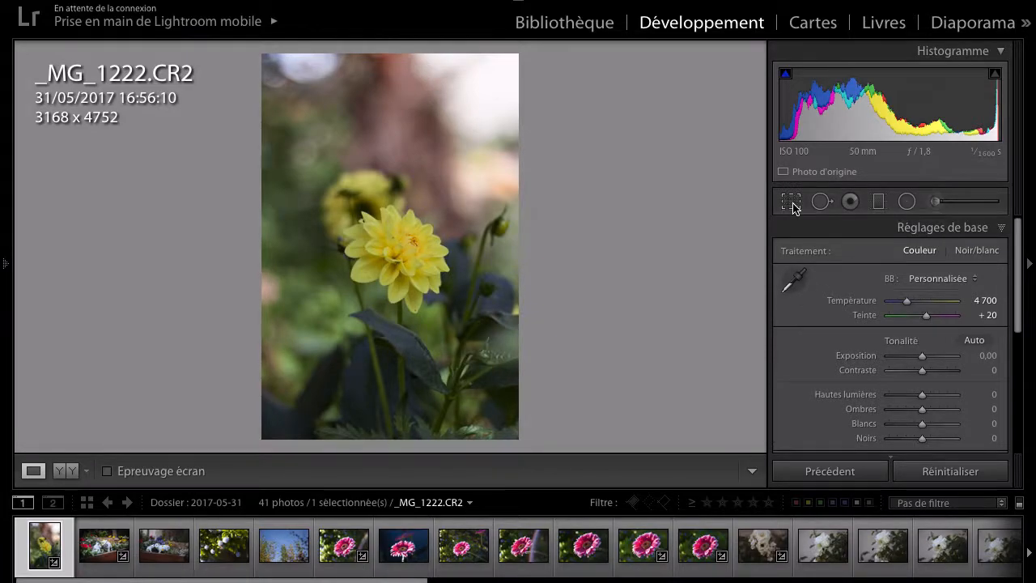
click(792, 203)
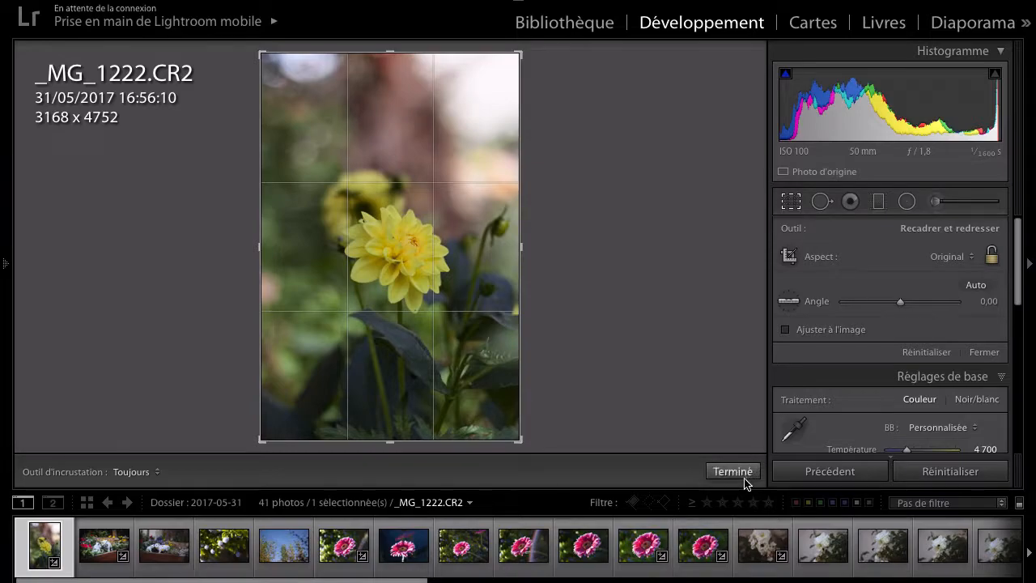
click(723, 473)
- Try a freehand crop of the yellow flower photo to about 2451 x 3417, trimming its sides and height, and undo it
click(792, 200)
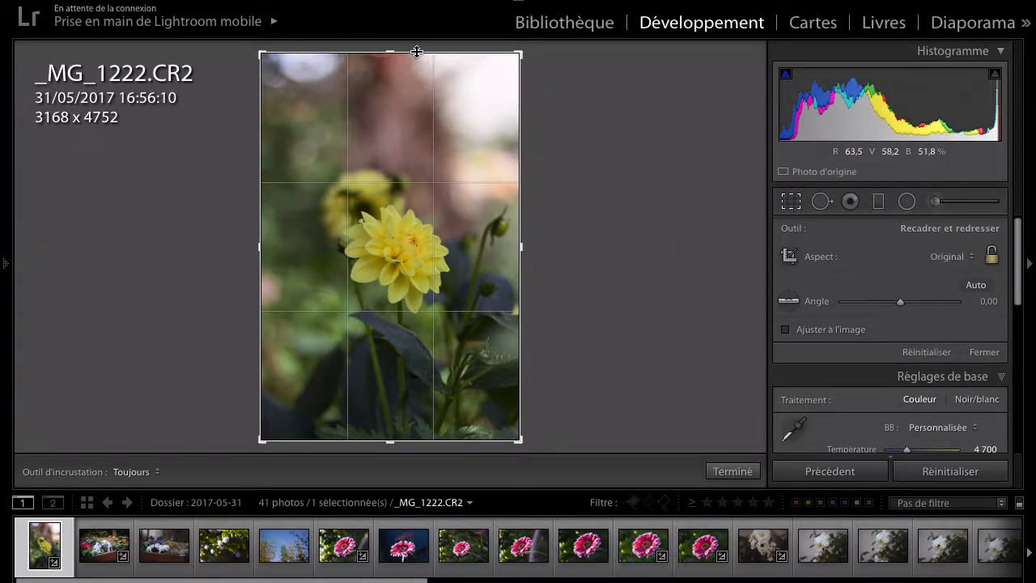
click(787, 257)
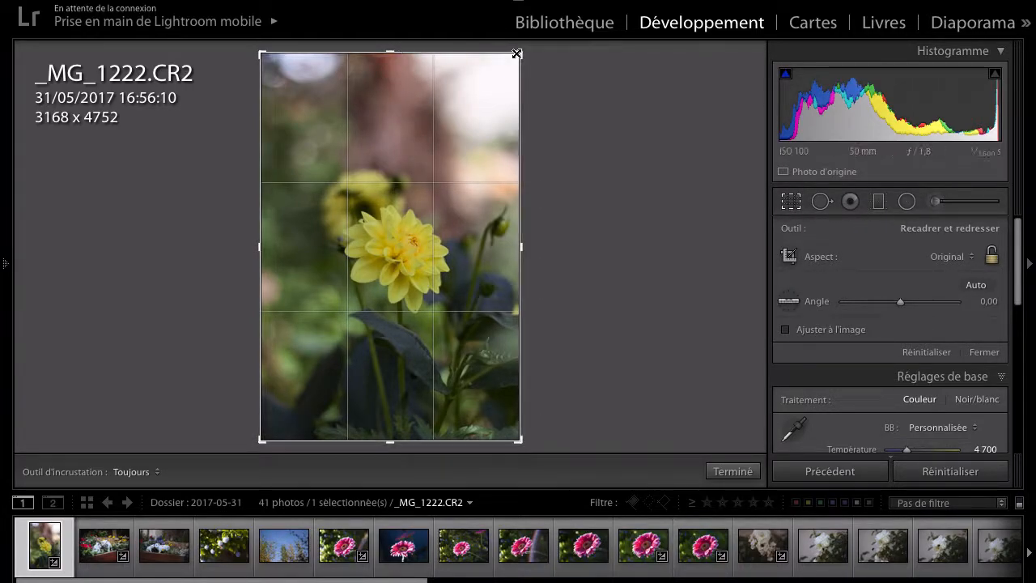
drag(409, 52, 407, 40)
drag(260, 246, 319, 246)
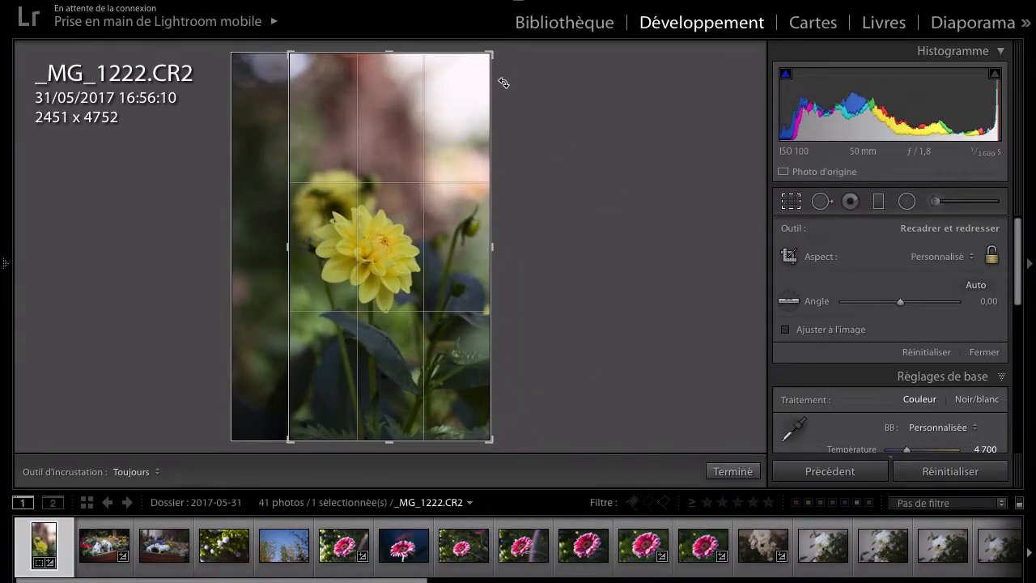
drag(490, 52, 497, 108)
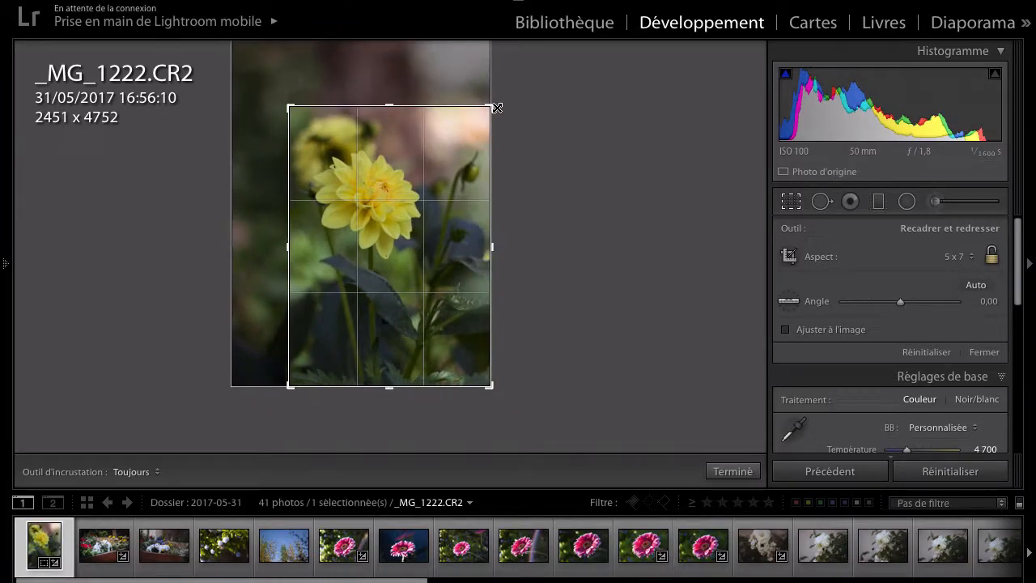
click(732, 472)
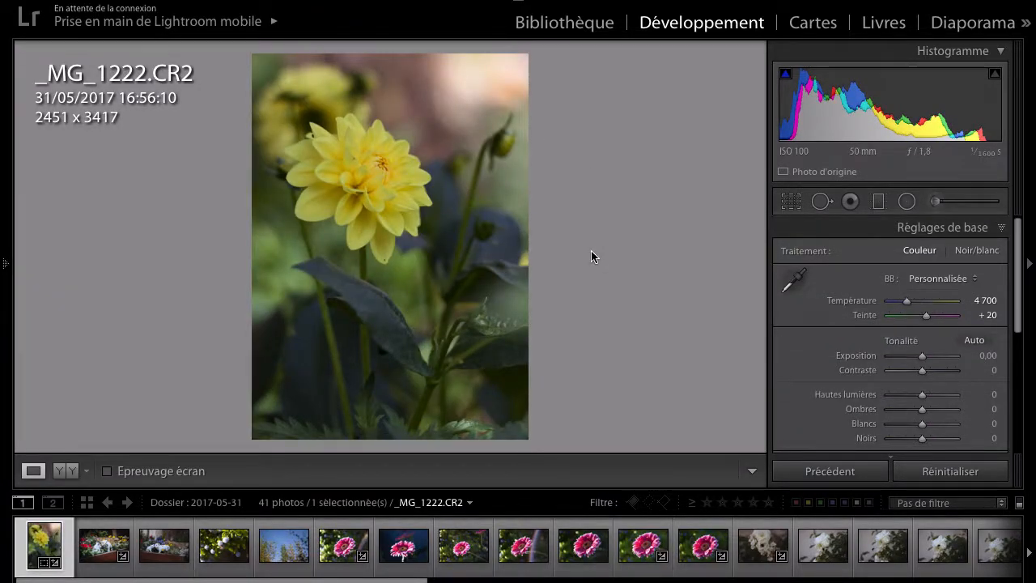
key(ctrl+z)
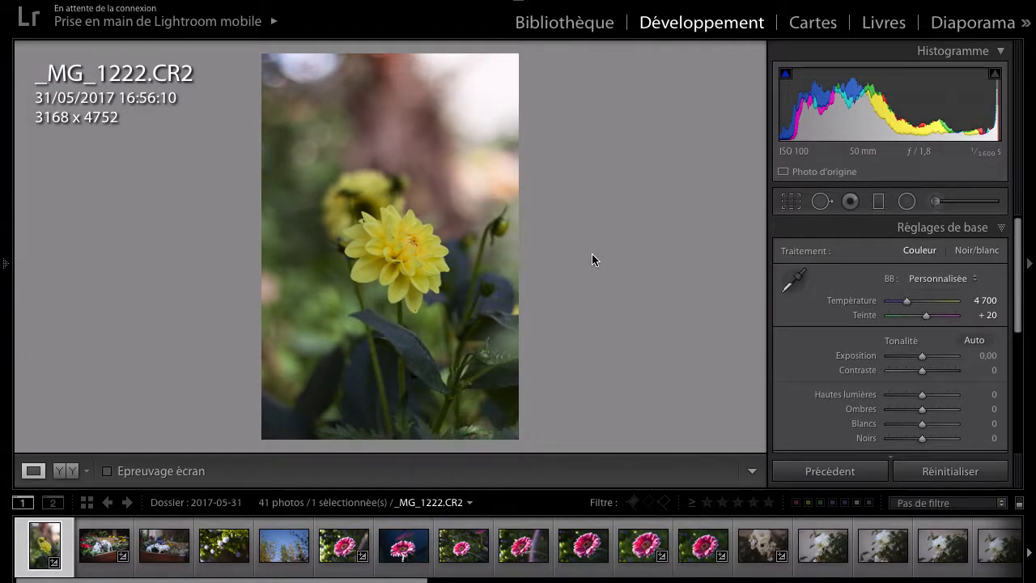
- Start a new crop on the yellow flower photo, applying the 8,5 x 11 aspect ratio and switching it to 4 x 5 / 8 x 10
click(791, 201)
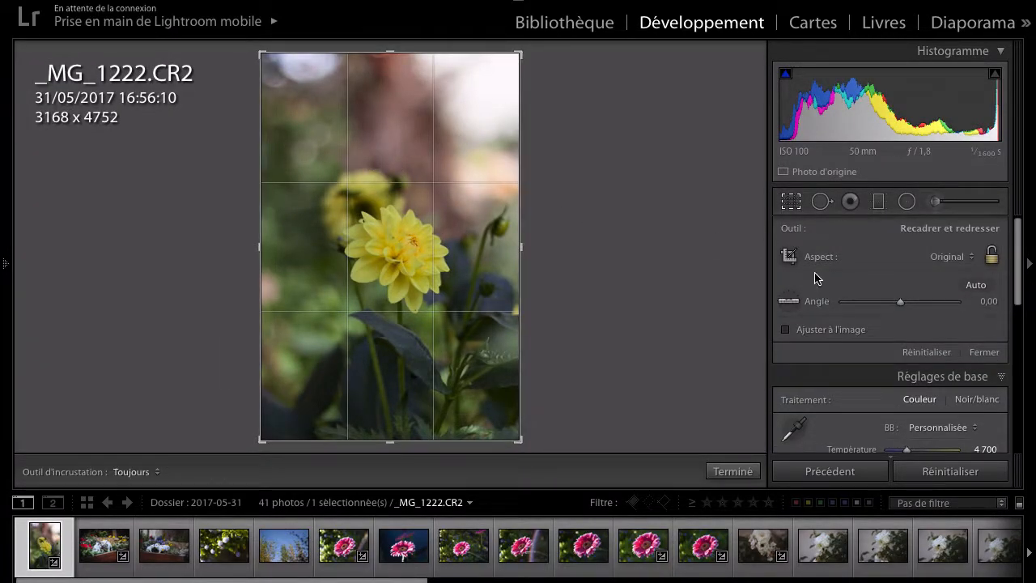
scroll(904, 267, down, 1)
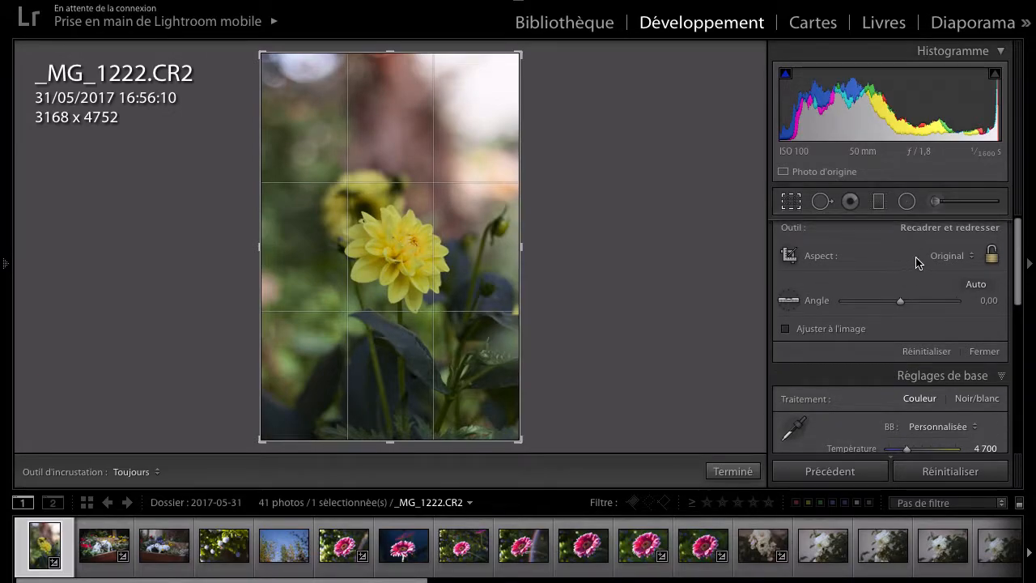
click(948, 257)
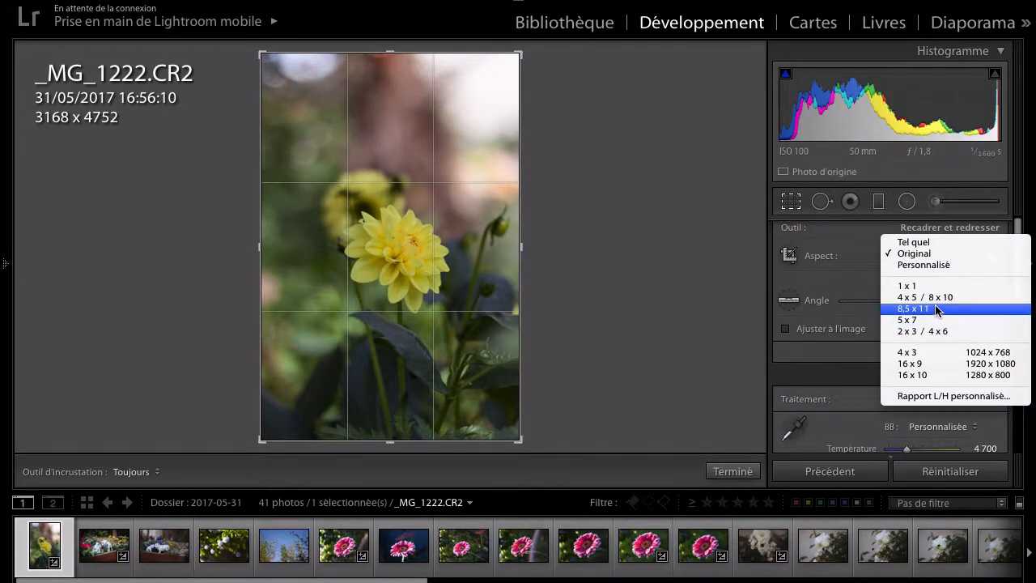
click(939, 308)
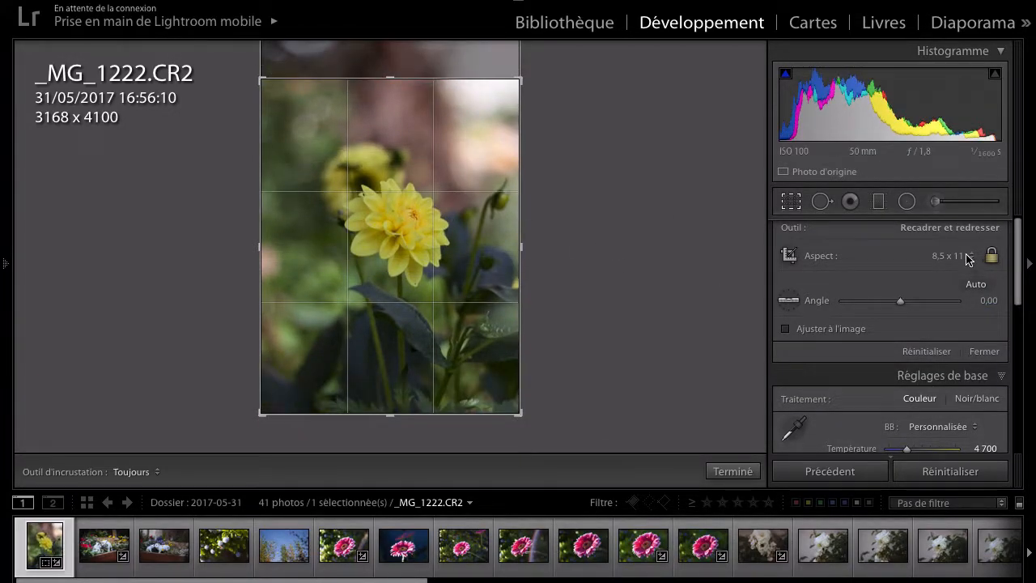
click(969, 257)
click(936, 257)
click(936, 256)
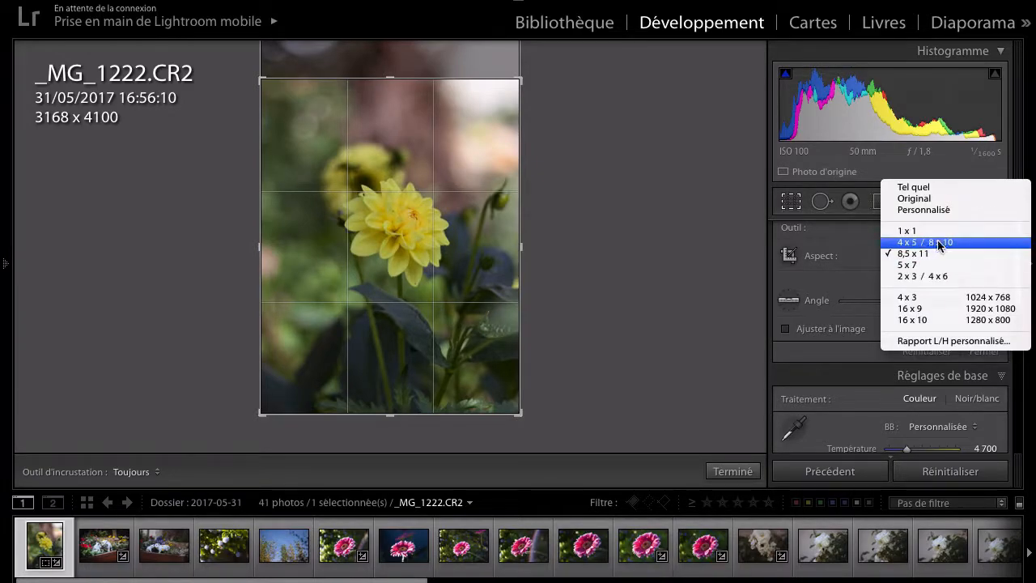
click(942, 242)
- Try the 5 x 7 ratio, switch the crop to 2 x 3 / 4 x 6, reposition the yellow flower in the frame, and apply the crop
click(947, 242)
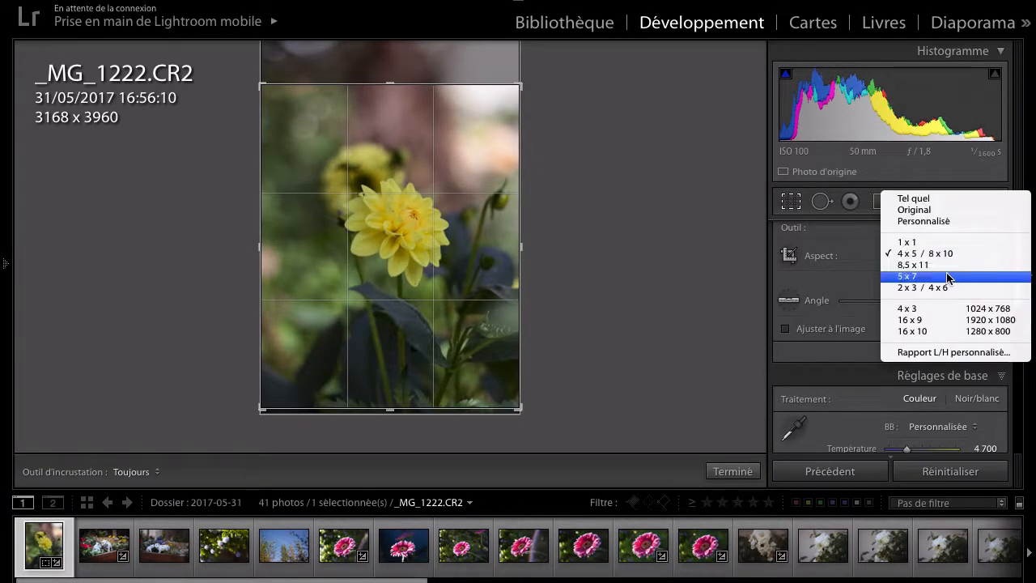
click(947, 276)
drag(351, 233, 337, 233)
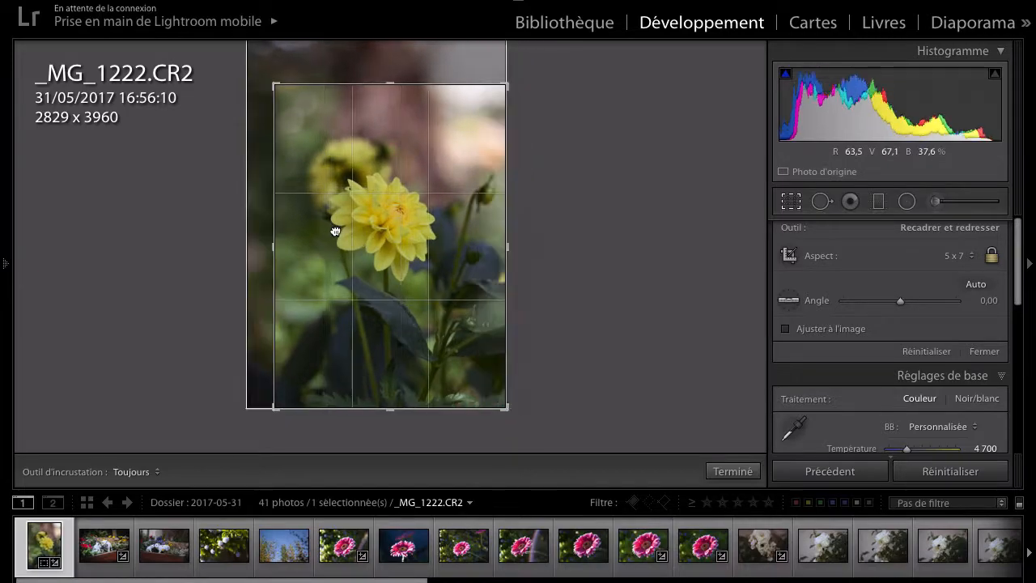
click(924, 256)
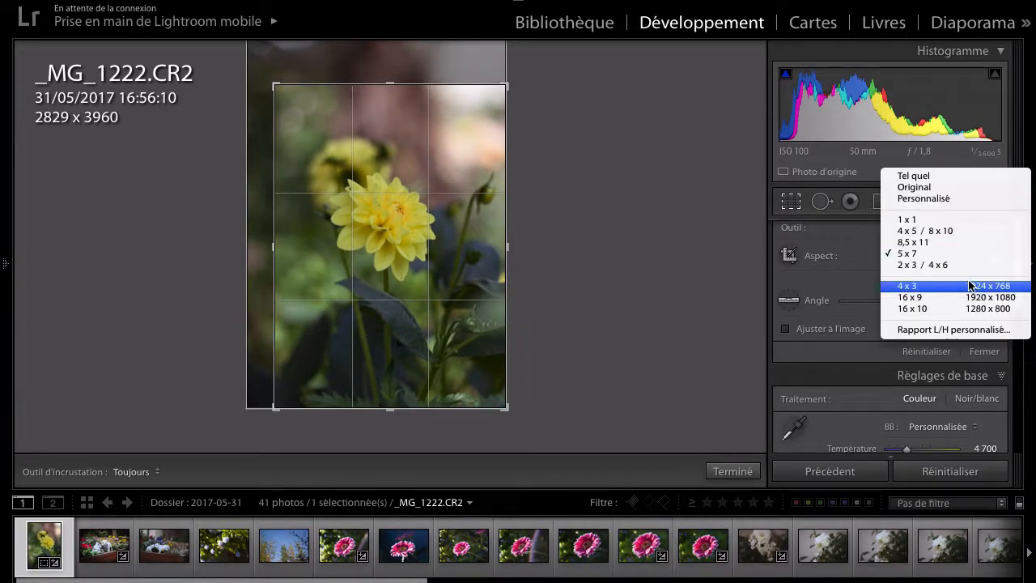
click(947, 264)
drag(359, 250, 308, 248)
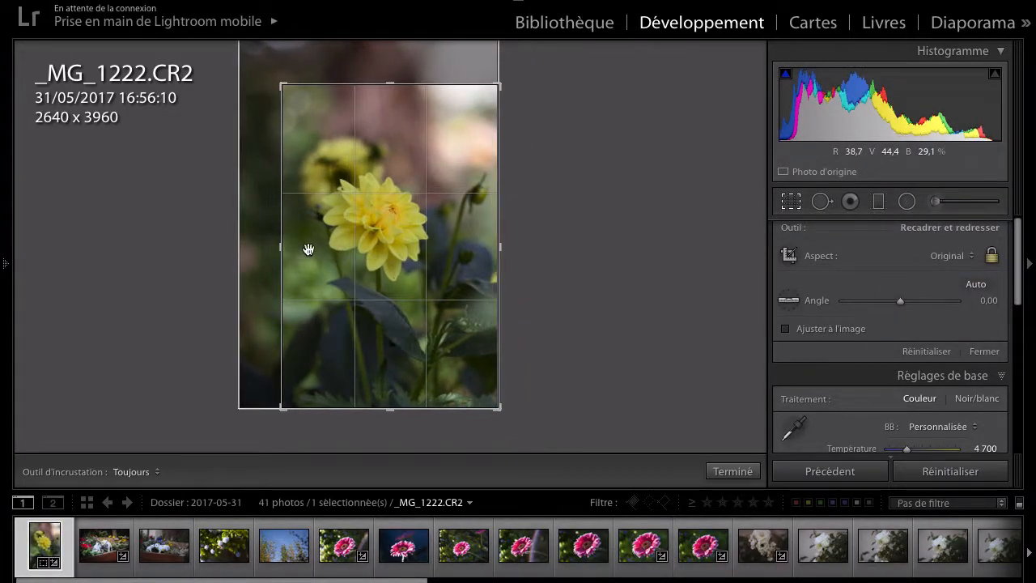
click(727, 470)
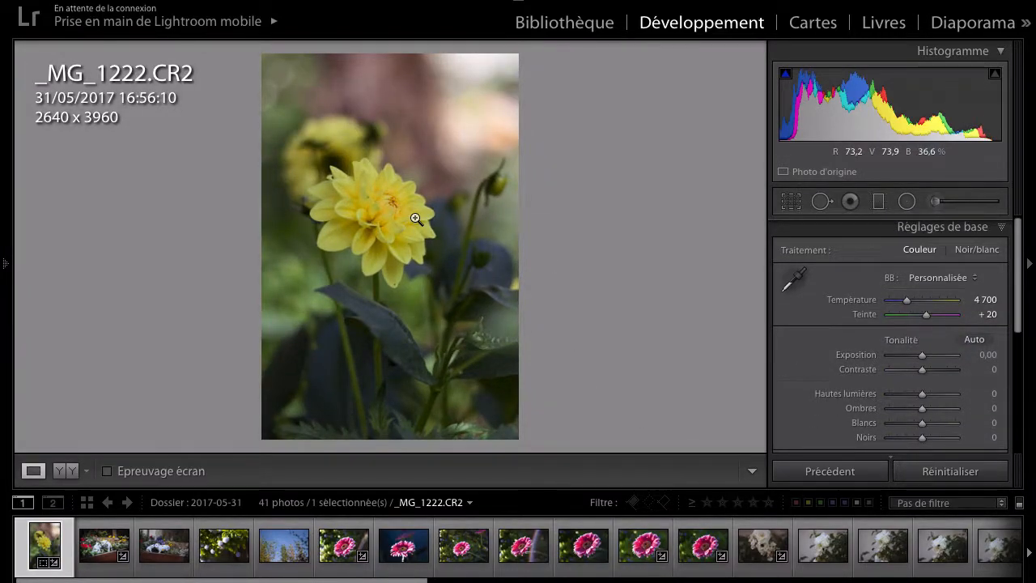
- Try Exposition at −1,52, reset it and raise it to +0,60, checking the yellow flower's petals up close
scroll(846, 340, down, 1)
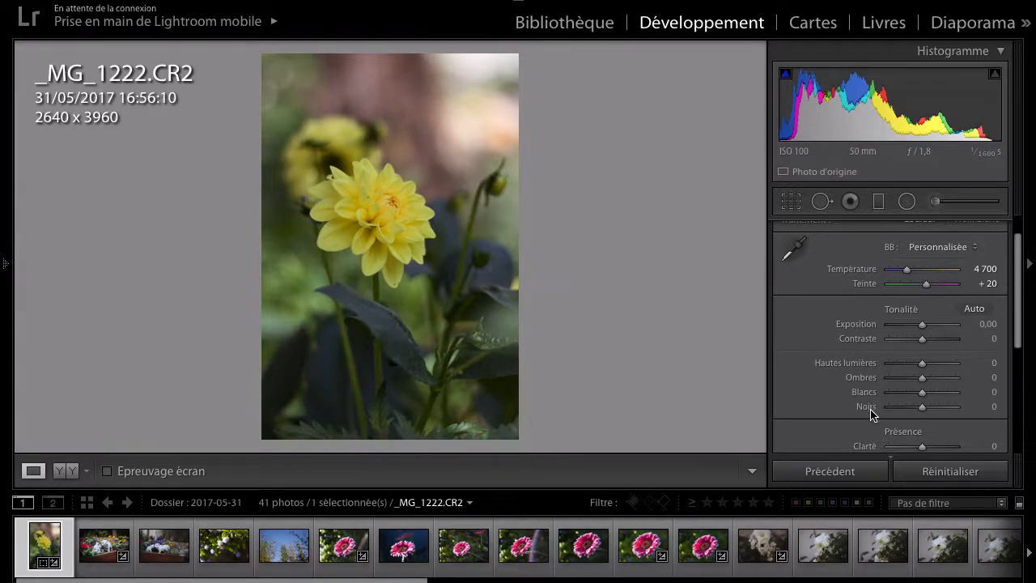
scroll(812, 370, down, 2)
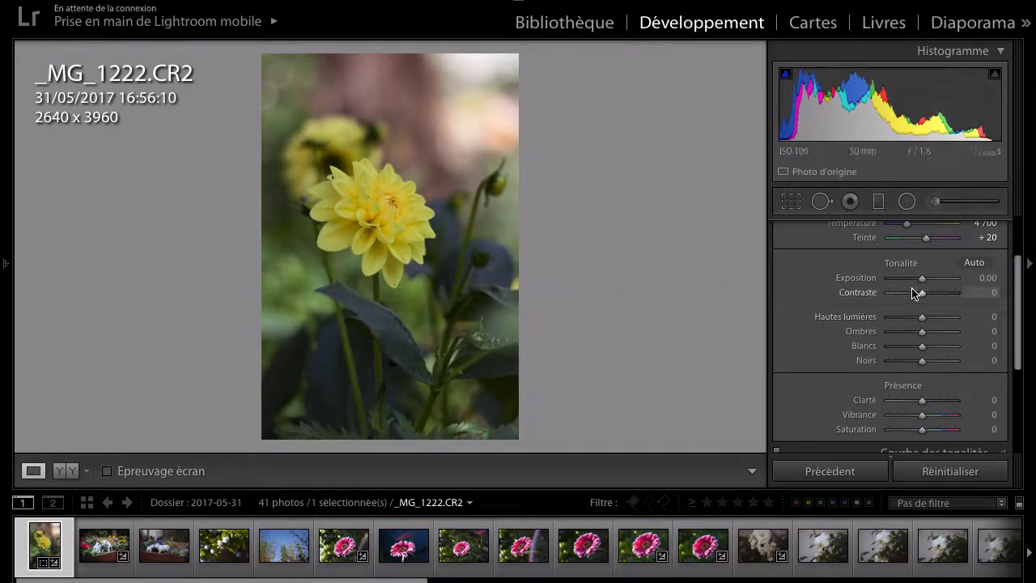
drag(915, 284, 914, 284)
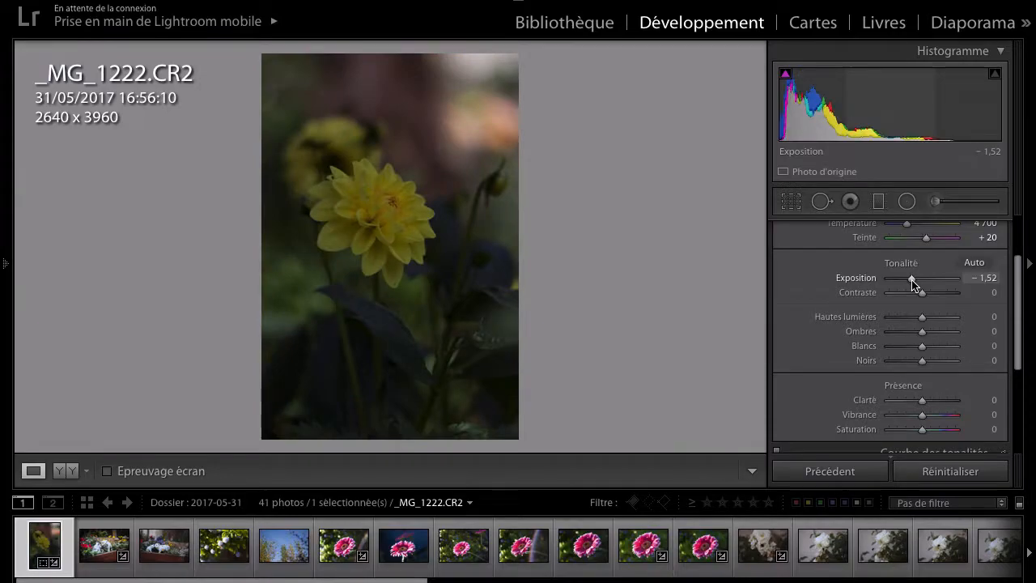
double_click(867, 278)
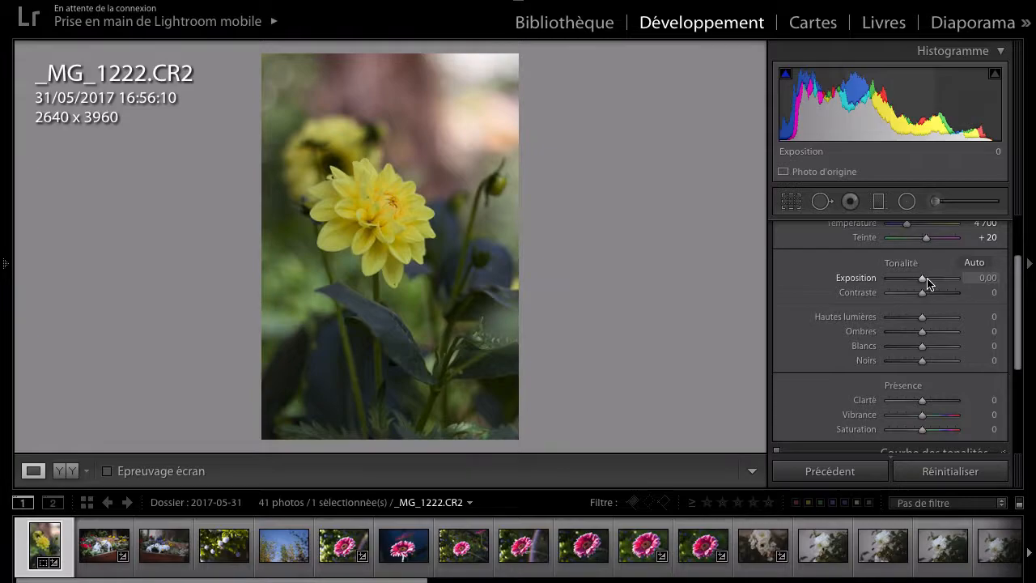
drag(924, 282, 928, 281)
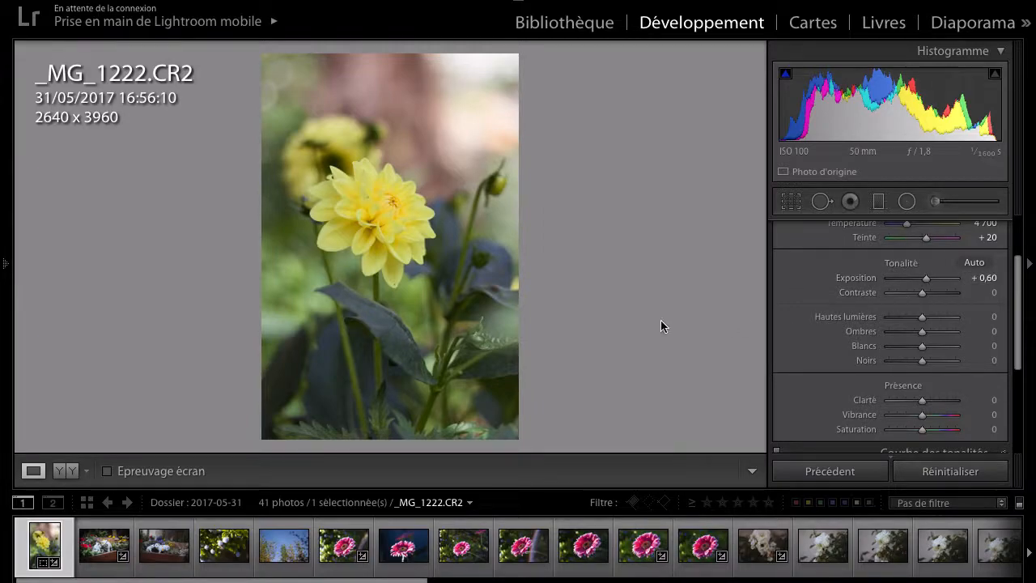
click(380, 193)
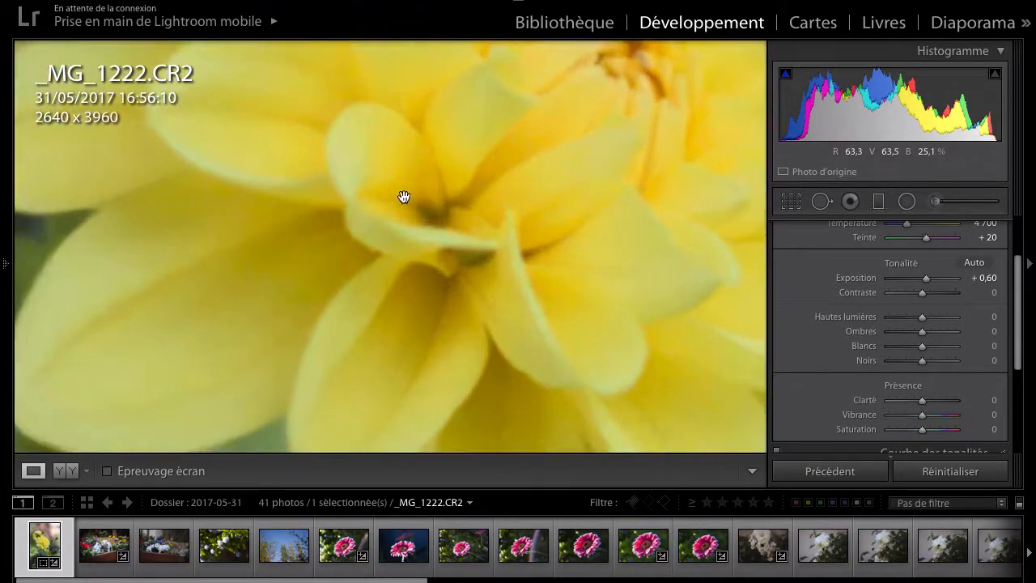
drag(398, 203, 430, 247)
drag(535, 218, 519, 223)
drag(393, 192, 536, 244)
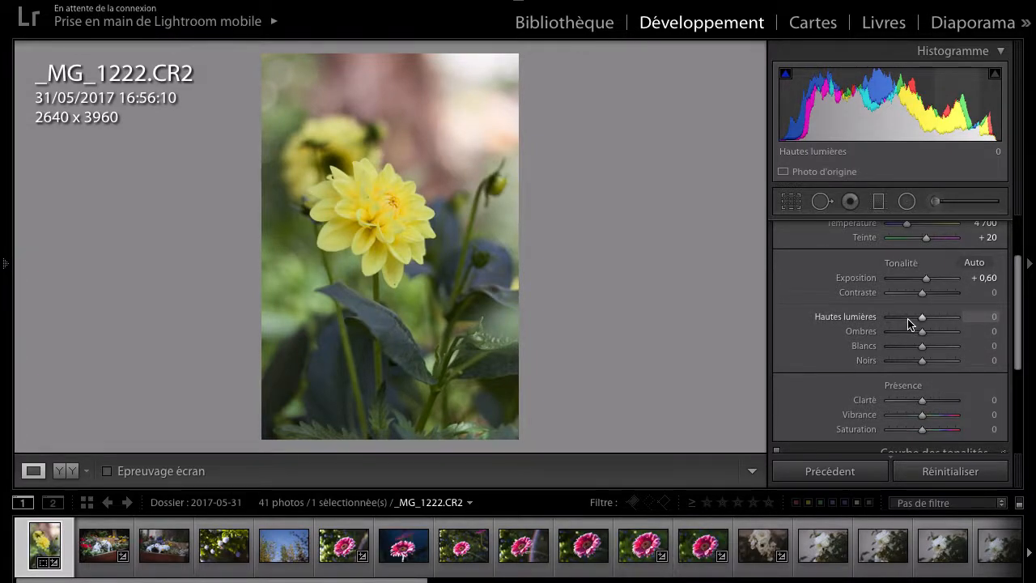
- Lower Hautes lumières to −100 and check the yellow petals up close
drag(908, 319, 867, 321)
click(399, 218)
click(364, 208)
click(362, 203)
click(398, 222)
click(407, 235)
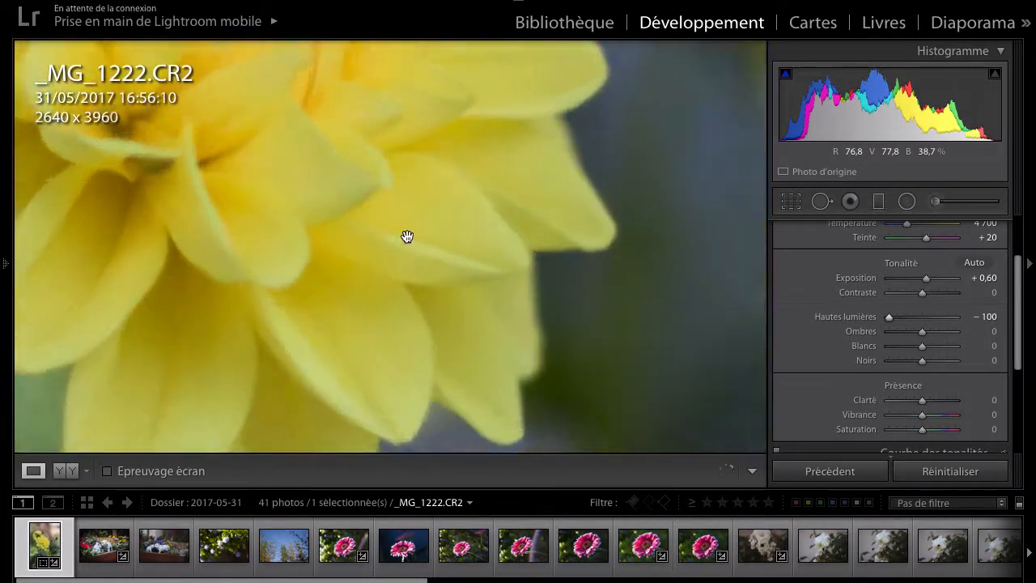
click(394, 164)
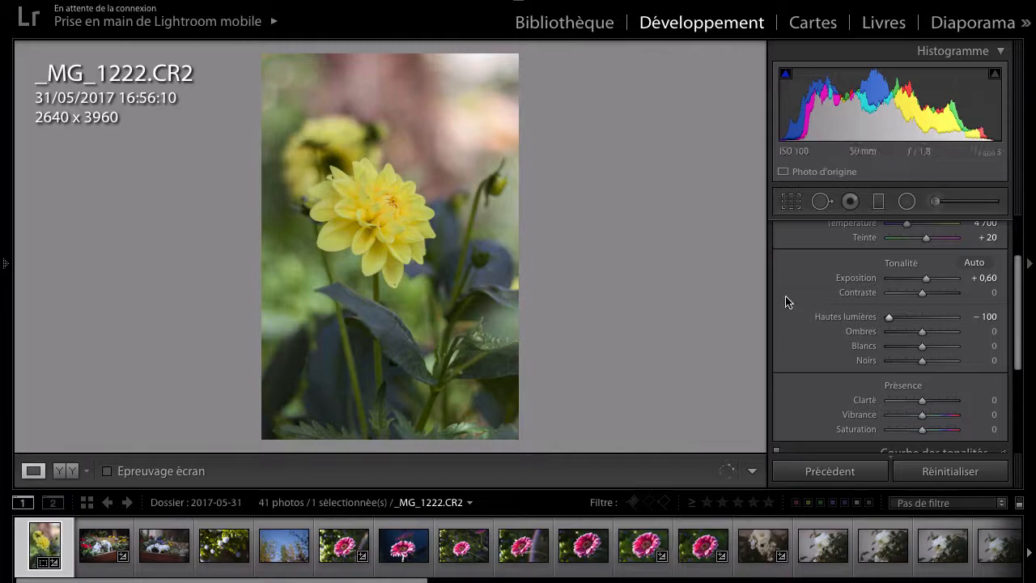
- Set Exposition to +0,30
click(975, 281)
text(3)
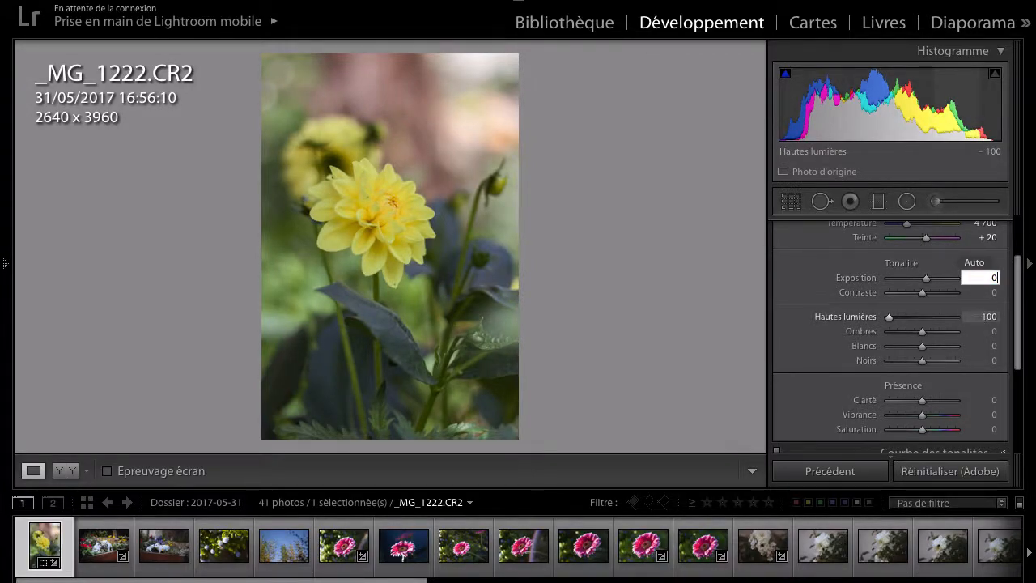
key(Return)
click(980, 278)
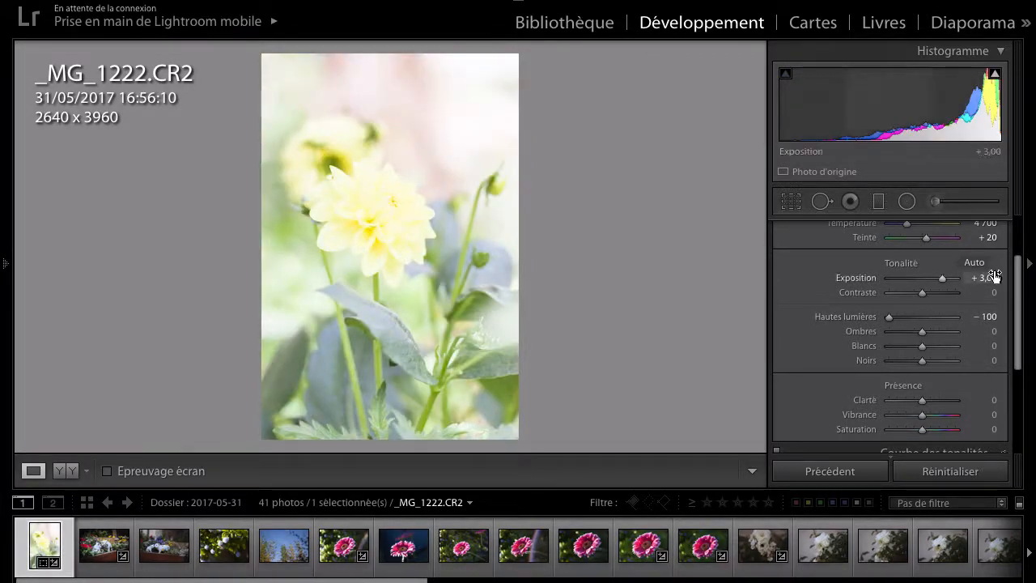
text(0,3)
key(Return)
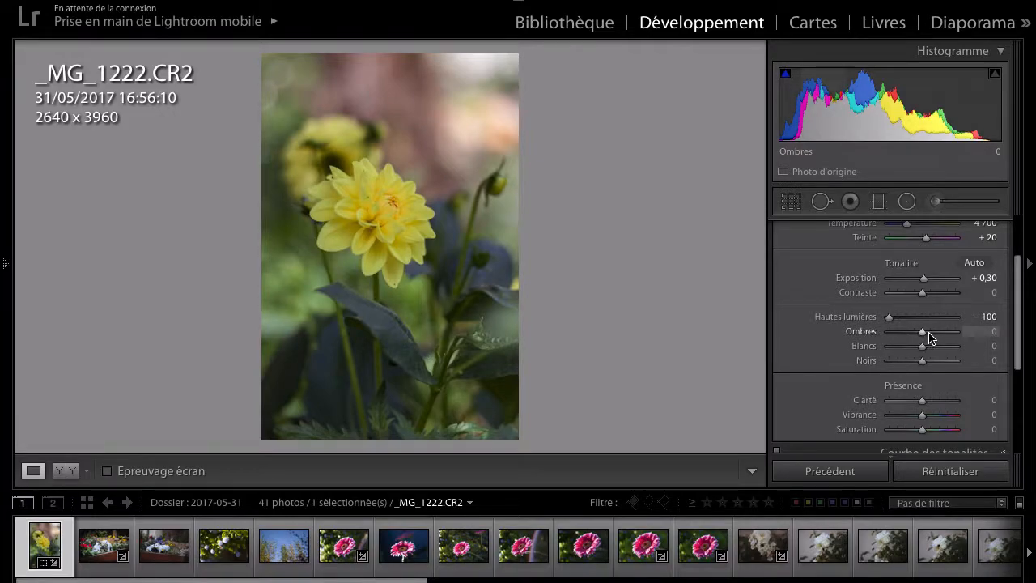
- Raise Ombres to +56 and check the dark foliage near the photo's lower right corner up close
drag(924, 334, 949, 338)
click(497, 380)
click(507, 378)
click(502, 388)
drag(479, 359, 517, 228)
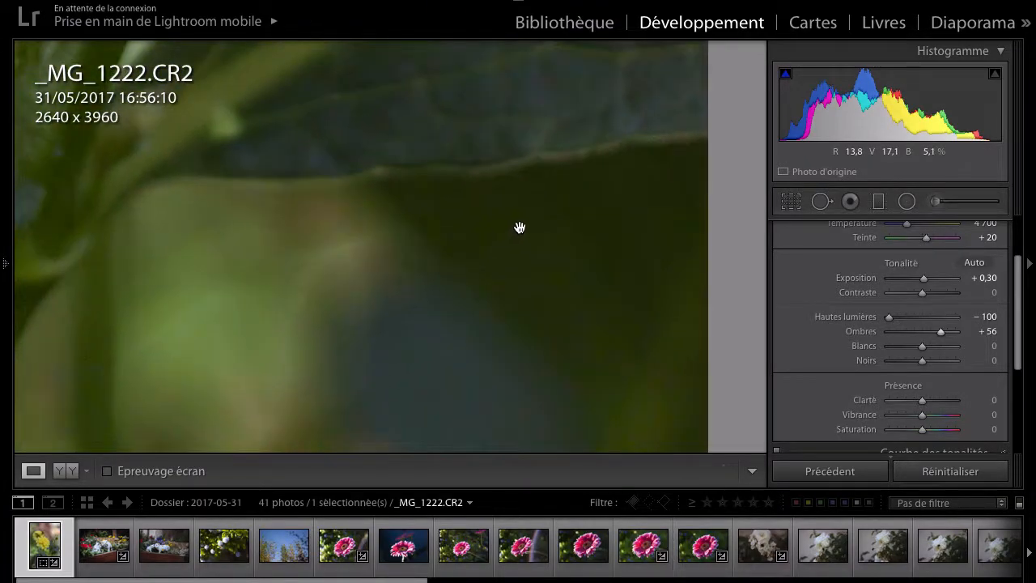
click(517, 227)
- Examine the shadow detail in the lower right leaves up close and compare the whole photo before and after the adjustments
click(504, 389)
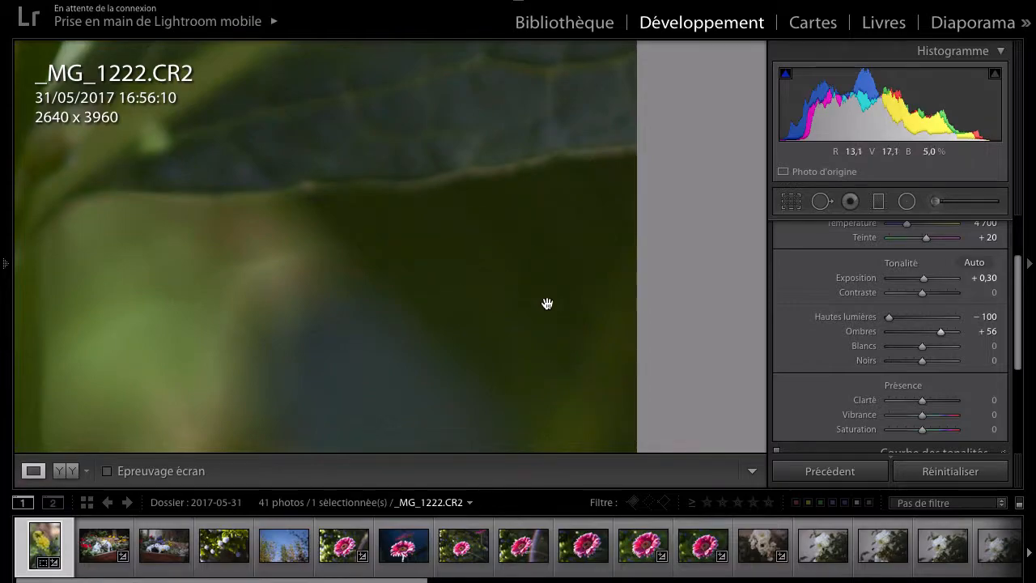
click(523, 229)
click(548, 380)
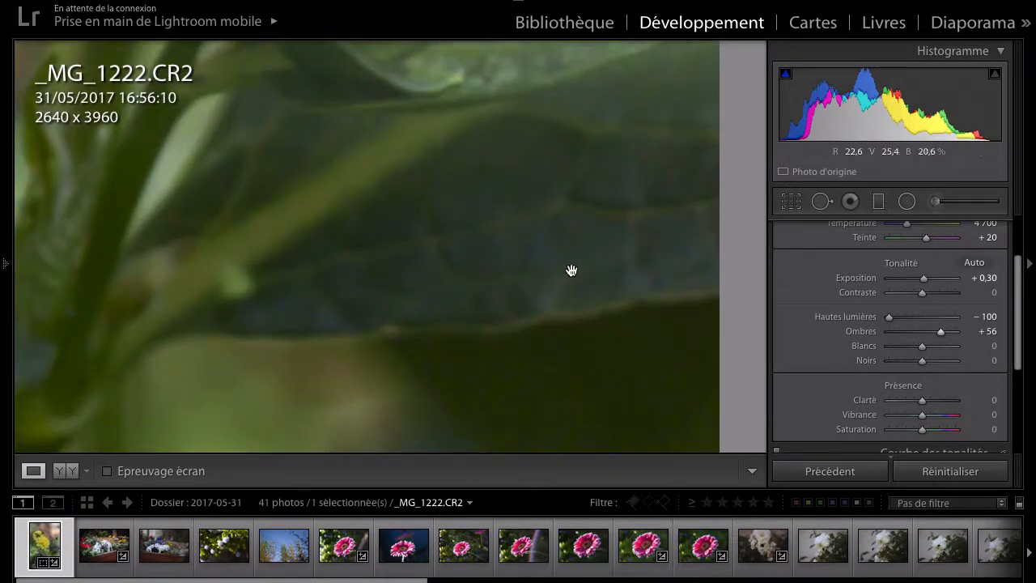
drag(529, 381, 645, 308)
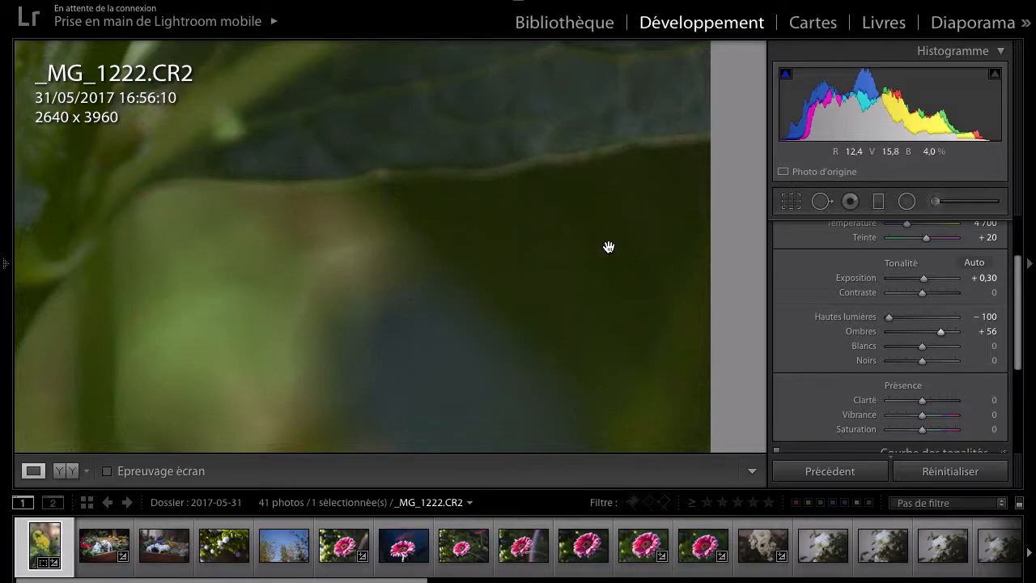
click(575, 234)
click(502, 342)
drag(502, 341, 479, 227)
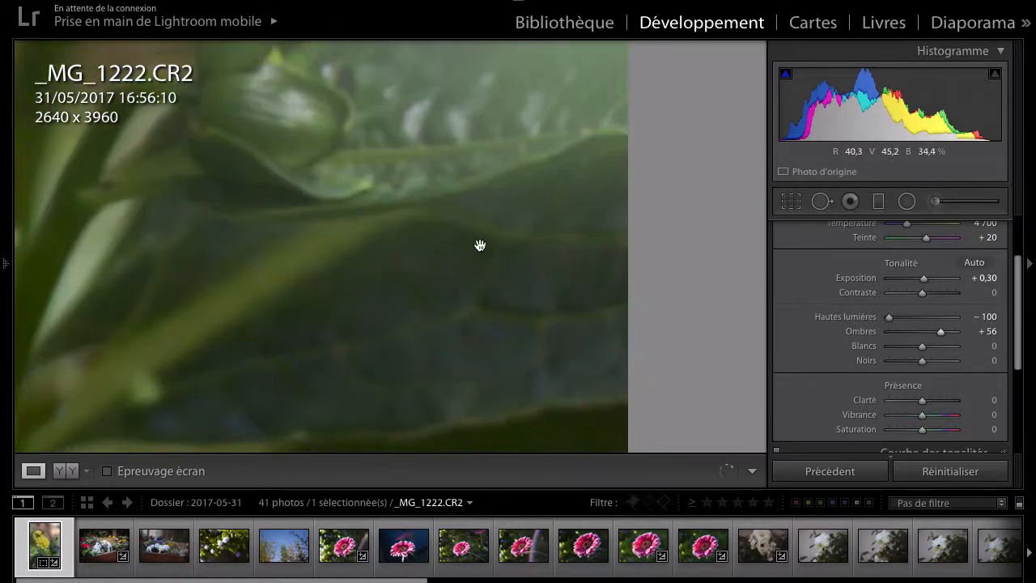
click(709, 371)
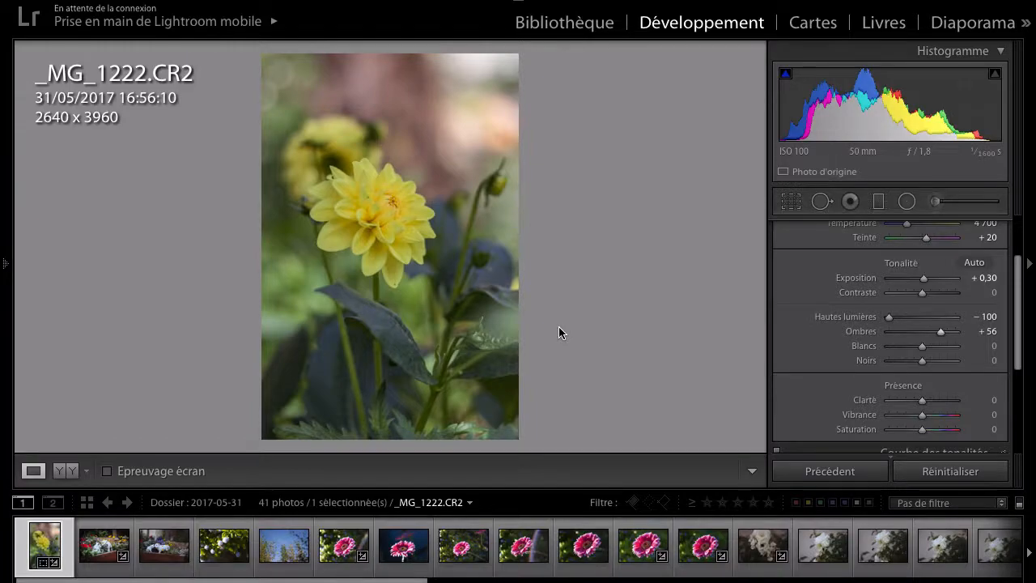
key(y)
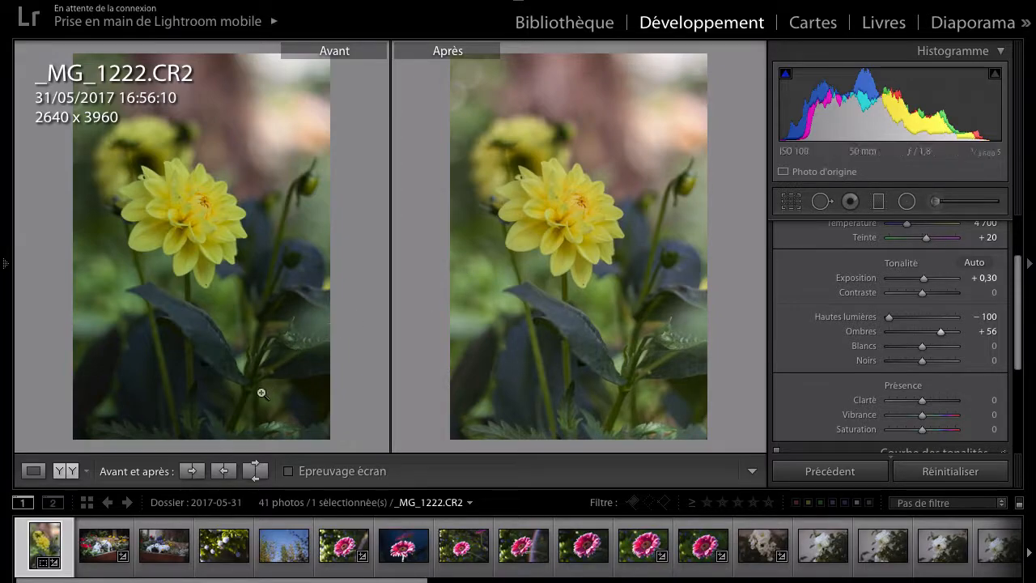
key(y)
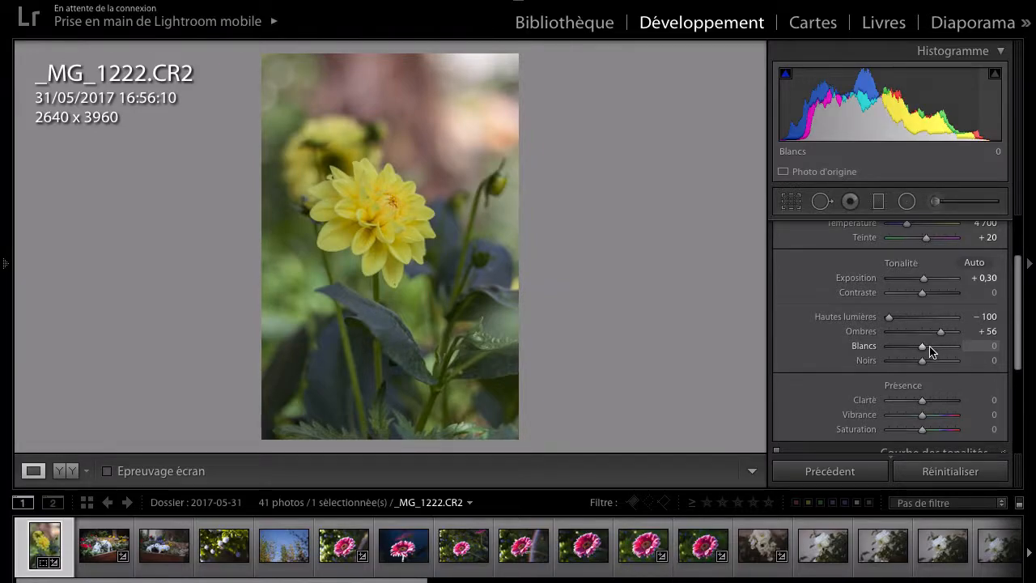
- Set Blancs to +56 and Noirs to −37, trying Blancs at +49 and +66 and Noirs at −32 along the way
mouse_move(931, 350)
mouse_down()
mouse_move(964, 354)
mouse_move(870, 351)
mouse_move(939, 354)
mouse_up()
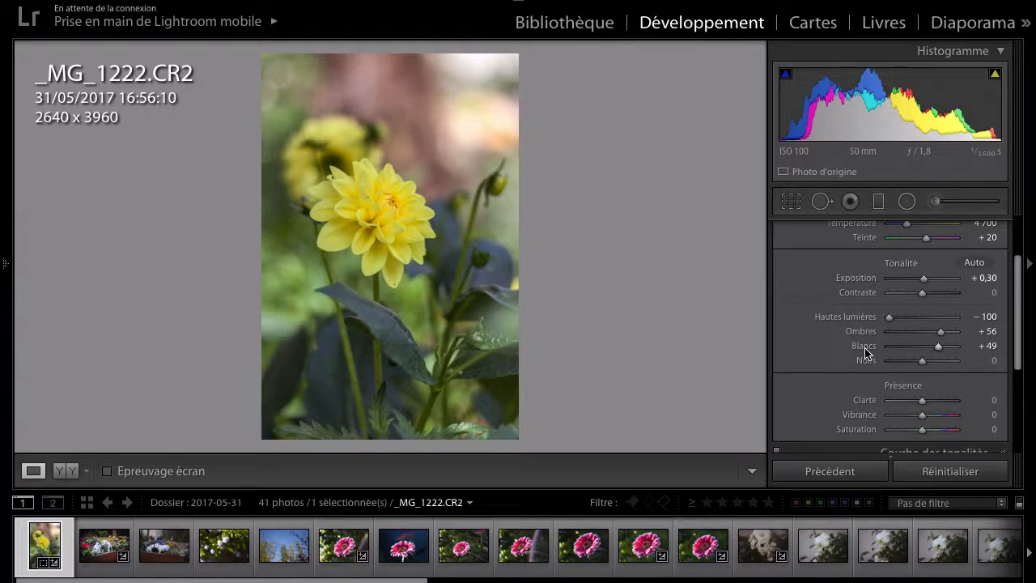
mouse_move(937, 346)
mouse_down()
mouse_move(929, 348)
mouse_move(942, 348)
mouse_up()
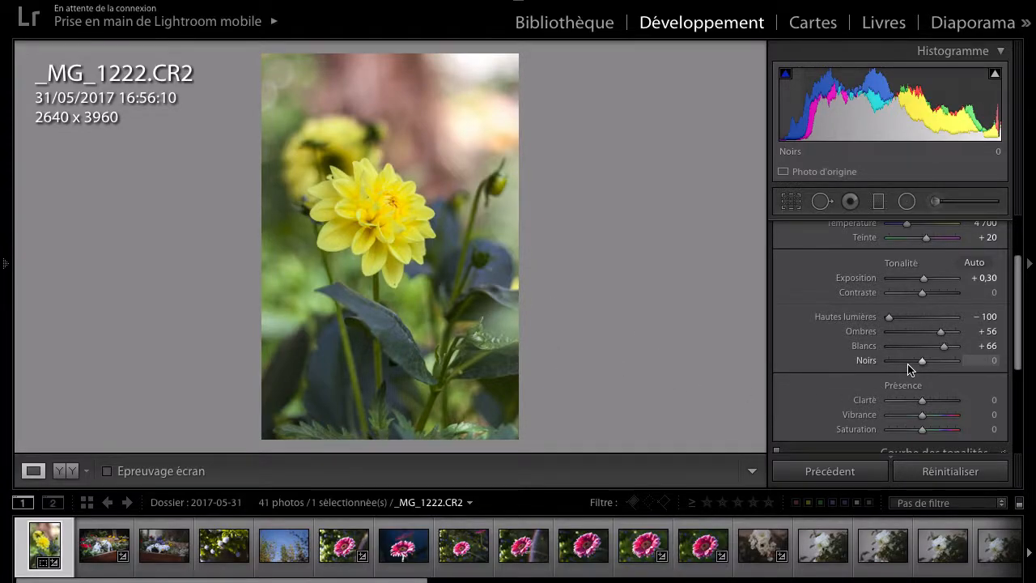
drag(935, 364, 911, 364)
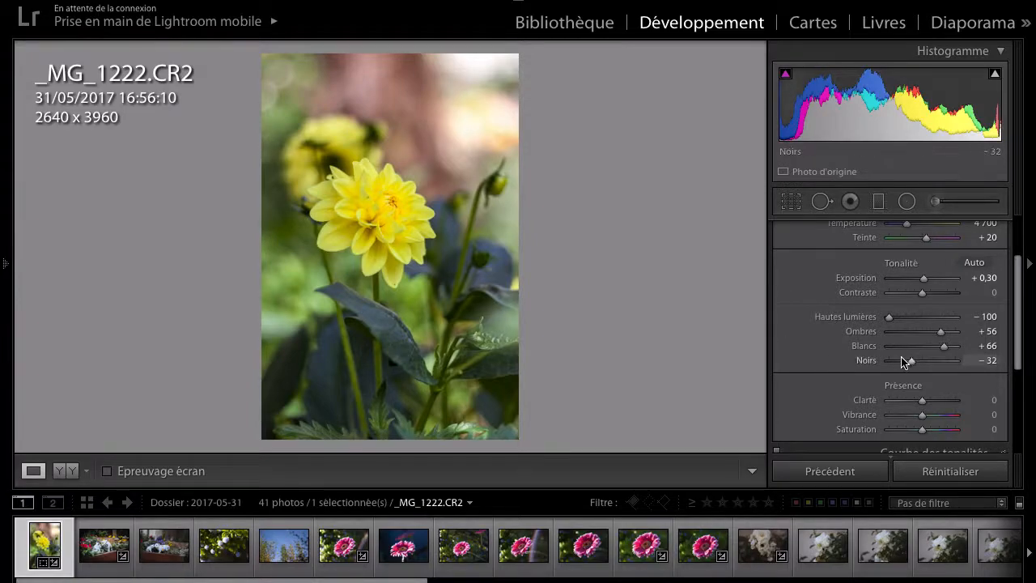
drag(945, 350, 910, 364)
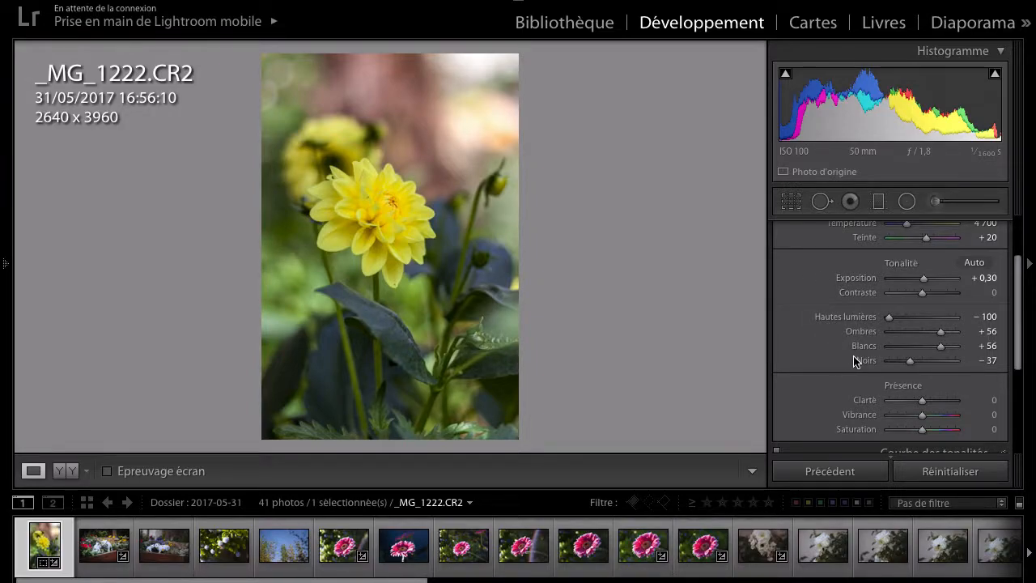
- Set Contraste to +15
click(928, 293)
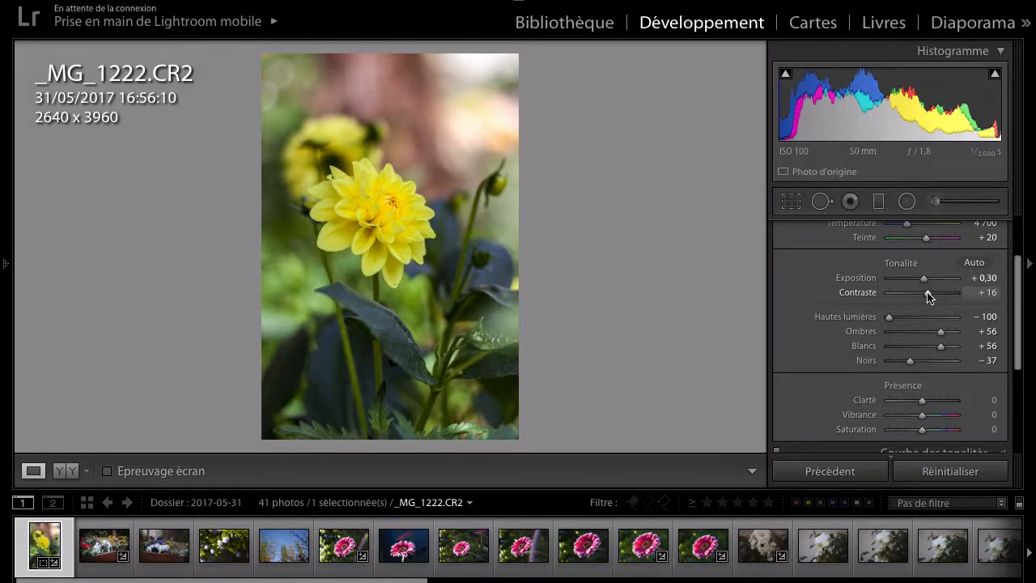
drag(928, 293, 926, 293)
click(984, 293)
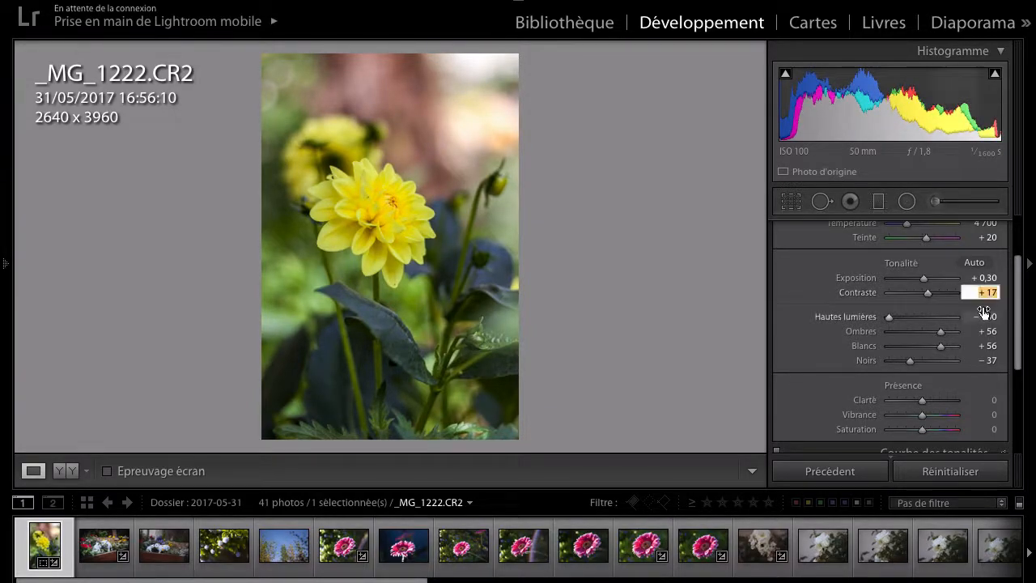
text(15)
key(Return)
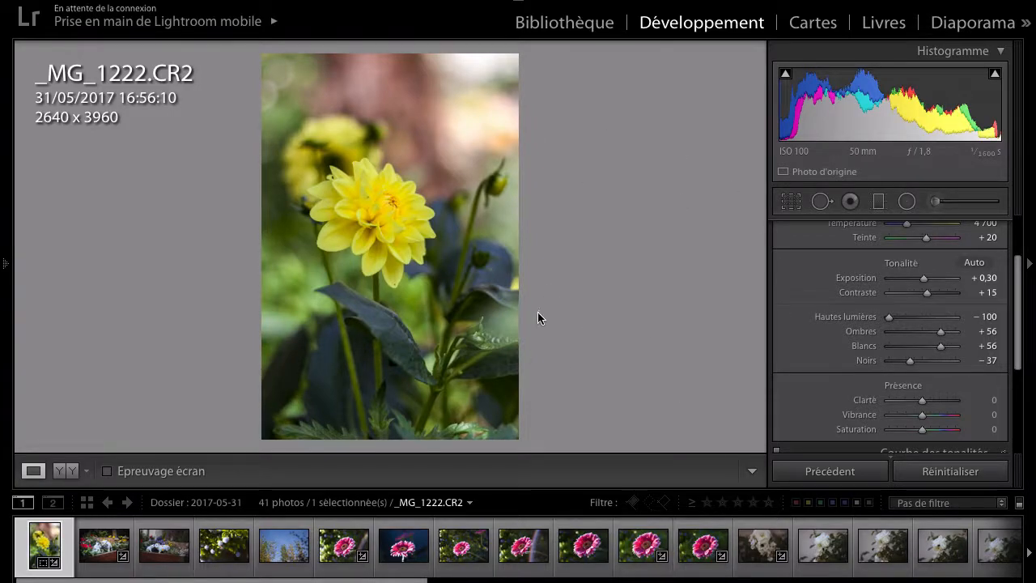
- Show the photo before and after side by side and lower Vibrance to −15
key(y)
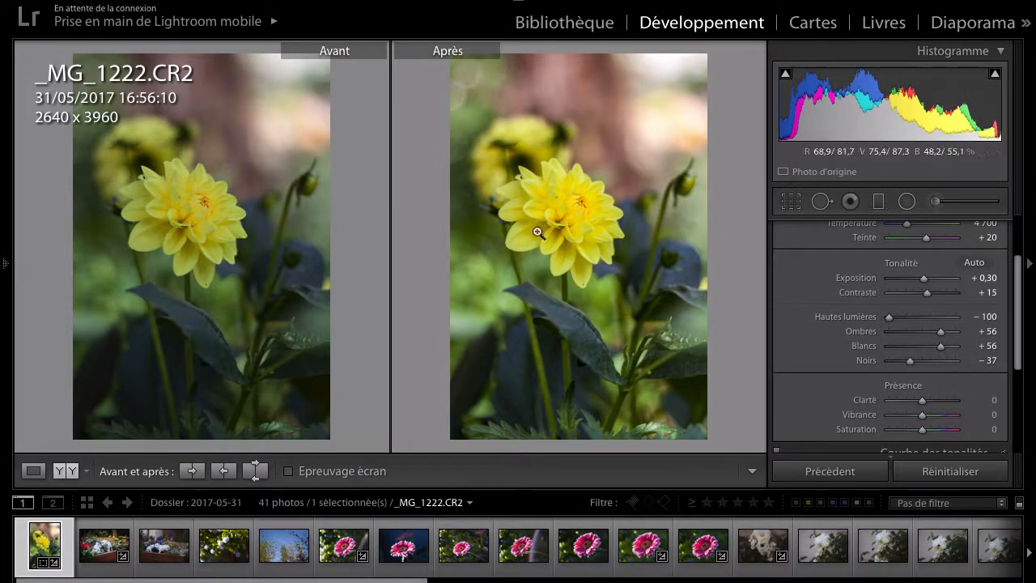
scroll(809, 344, down, 1)
scroll(855, 366, down, 1)
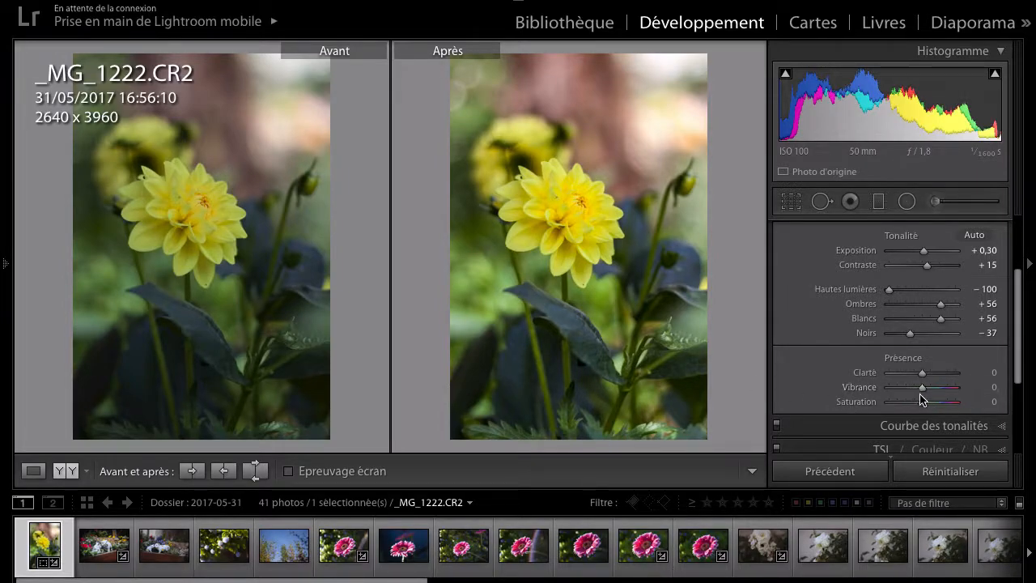
drag(921, 394, 917, 394)
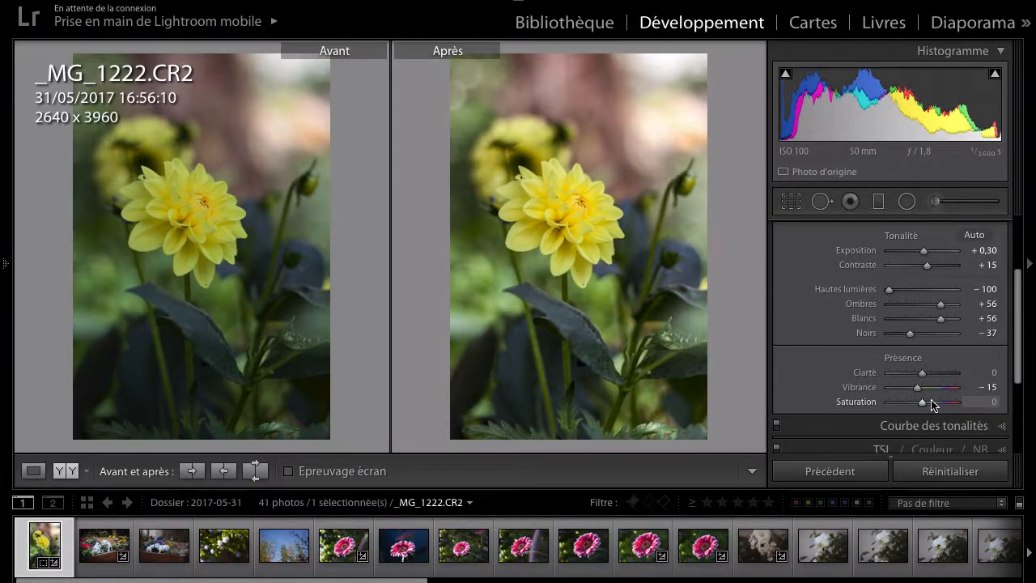
- Try raising Saturation to +93 and reset it to 0
drag(932, 405, 954, 404)
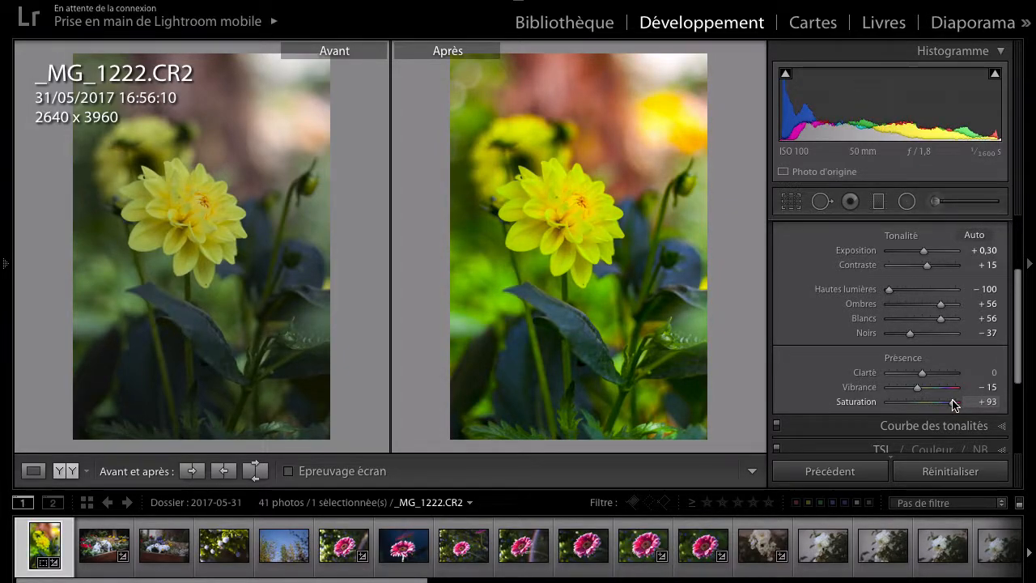
mouse_move(954, 402)
mouse_down()
mouse_move(900, 402)
mouse_move(946, 402)
mouse_up()
double_click(860, 402)
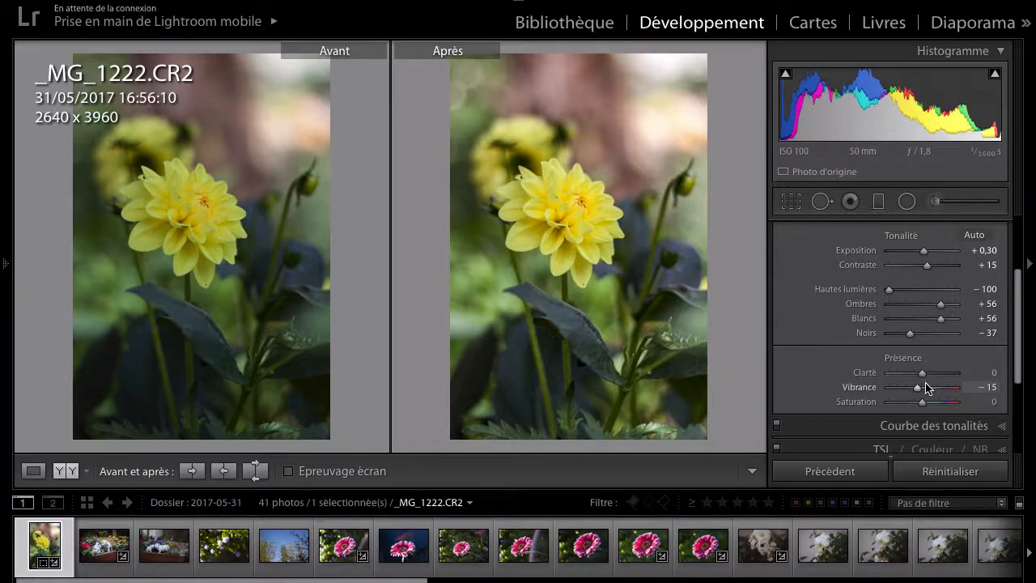
- Set Vibrance to −12, trying +13 and 0 along the way, and toggle the before and after view to compare
mouse_move(927, 393)
mouse_down()
mouse_move(944, 393)
mouse_move(928, 395)
mouse_move(929, 407)
mouse_move(929, 391)
mouse_up()
double_click(860, 388)
double_click(928, 405)
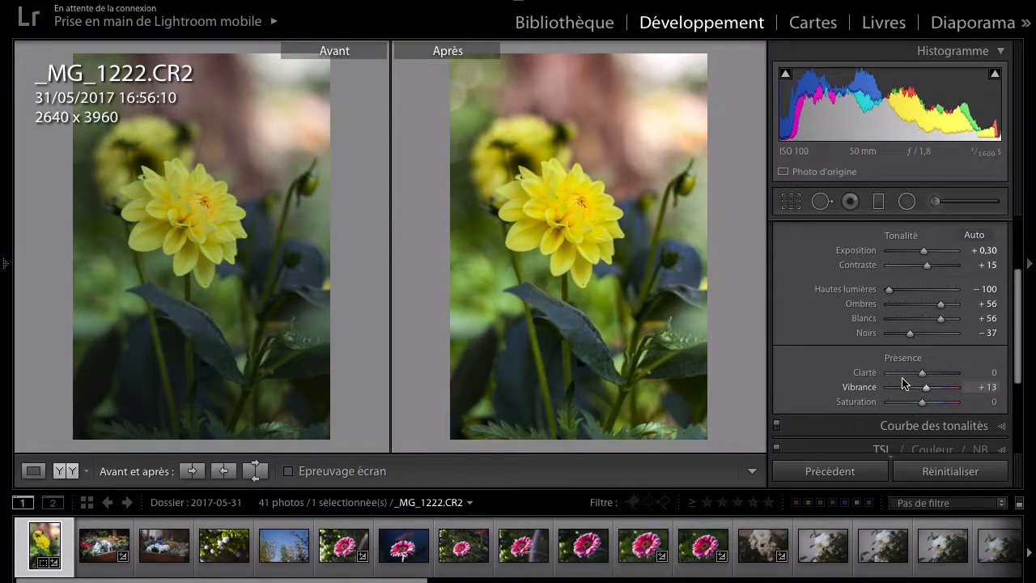
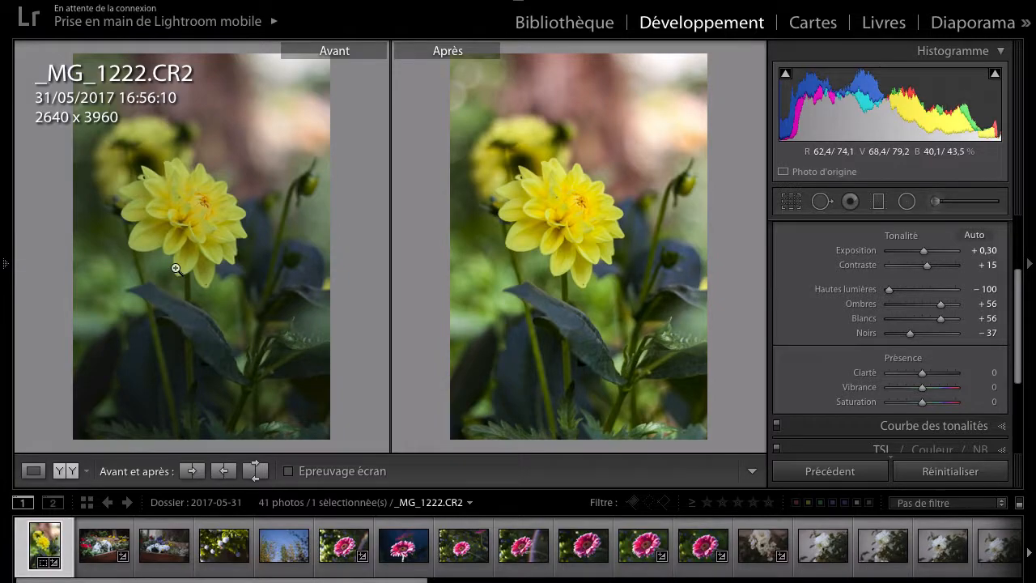
drag(925, 388, 917, 397)
double_click(919, 389)
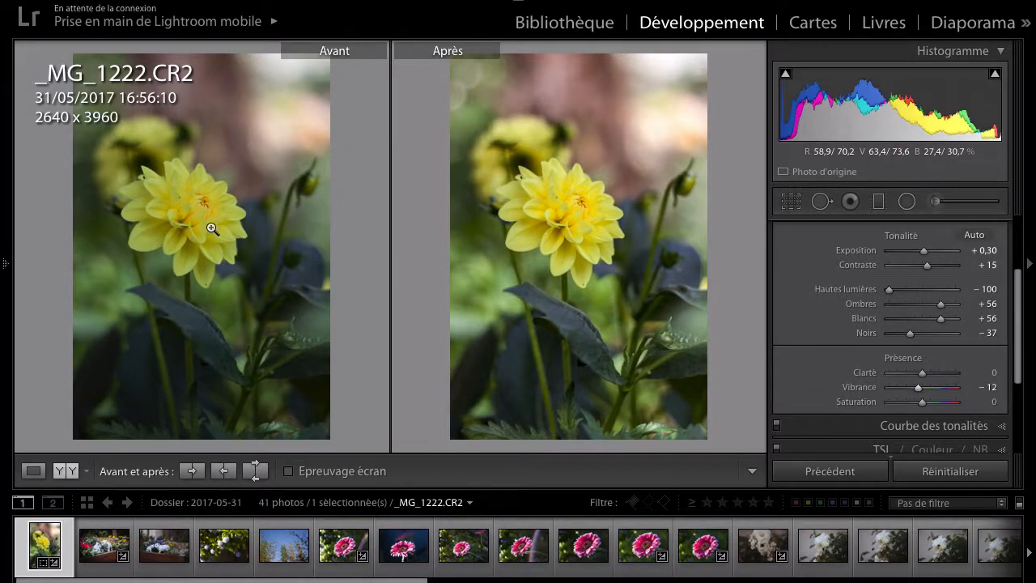
key(y)
key(y)
key(y)
key(y)
- Open the Courbe des tonalités settings and examine the curve, its Région values and the Courbe à points option
scroll(810, 308, down, 3)
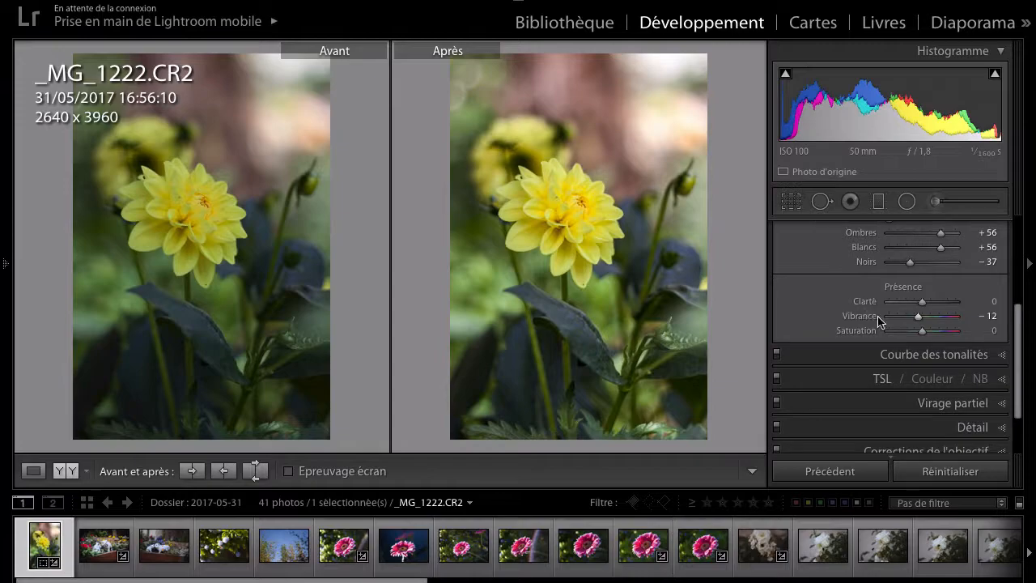
click(929, 358)
scroll(921, 340, up, 3)
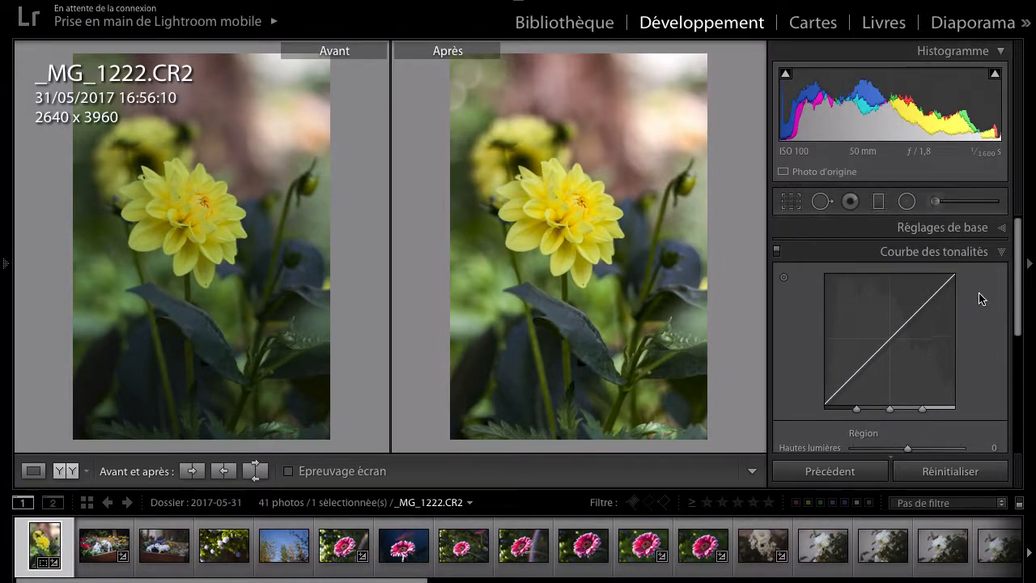
click(958, 254)
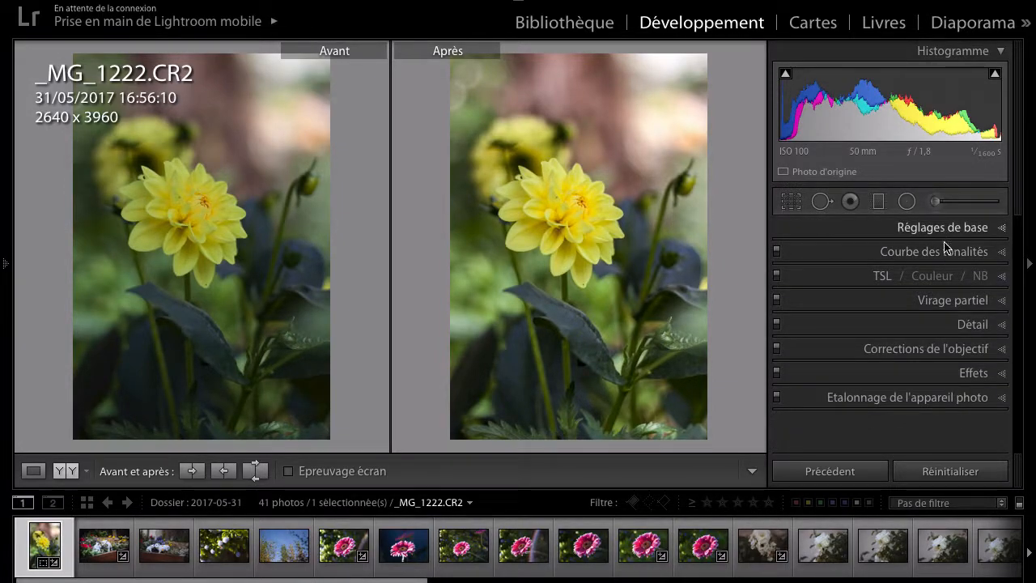
click(944, 251)
scroll(955, 340, up, 3)
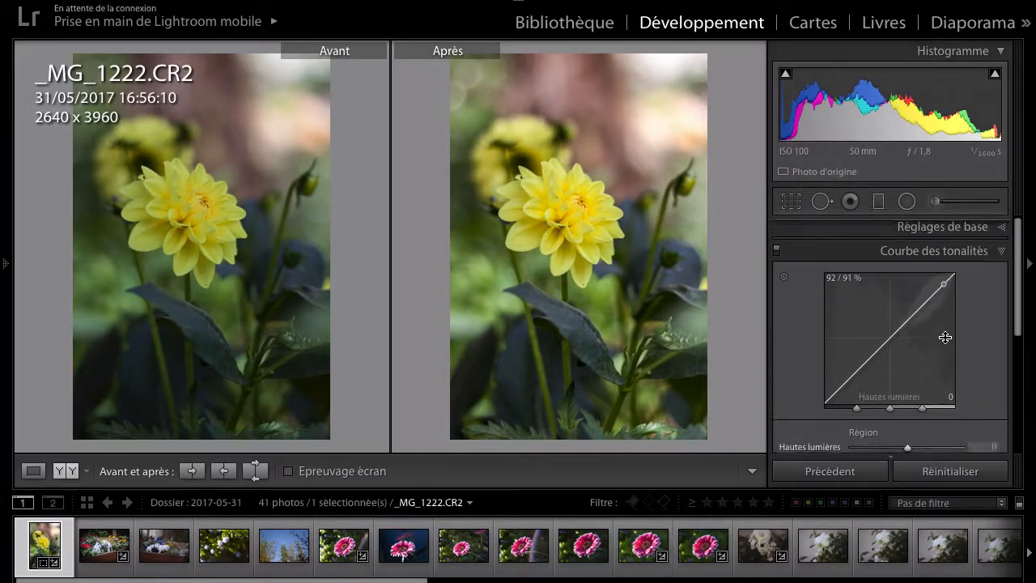
click(914, 229)
scroll(931, 305, down, 1)
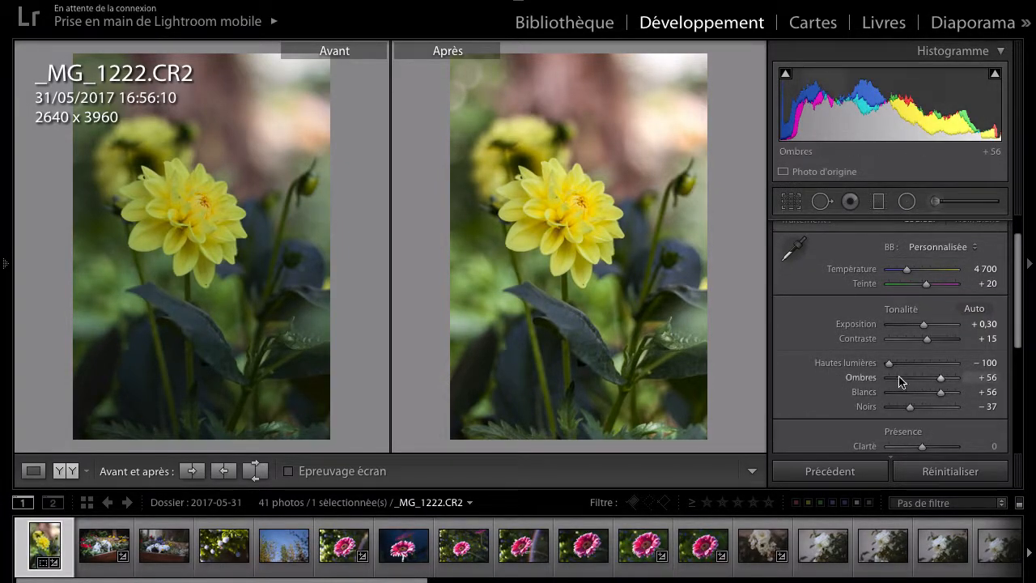
scroll(856, 379, down, 6)
click(923, 287)
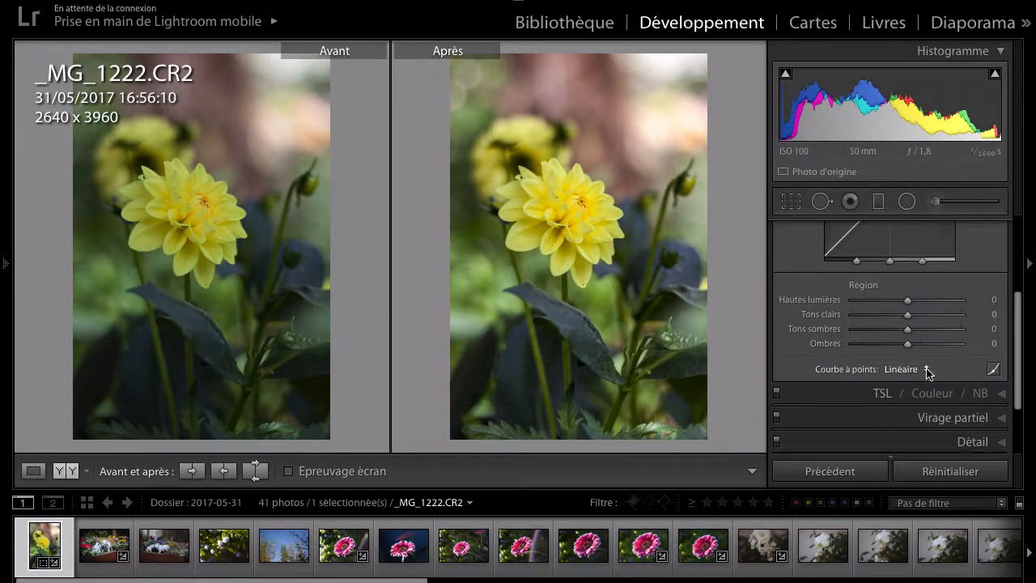
scroll(926, 370, down, 1)
scroll(909, 340, up, 5)
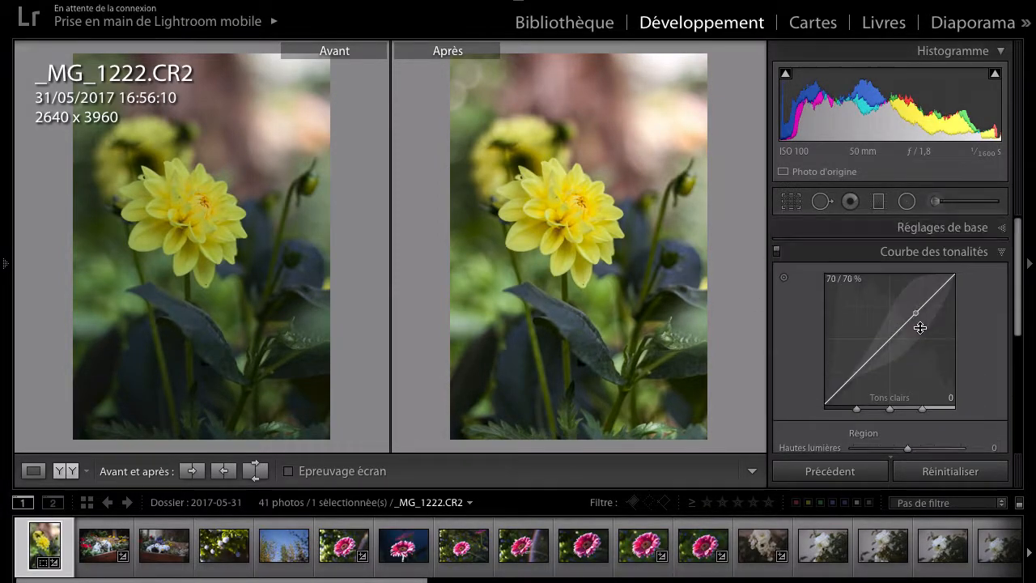
- Try an S-shaped tone curve with Hautes lumières at +42 and Tons sombres at −25, and reset both regions to 0
drag(931, 299, 931, 286)
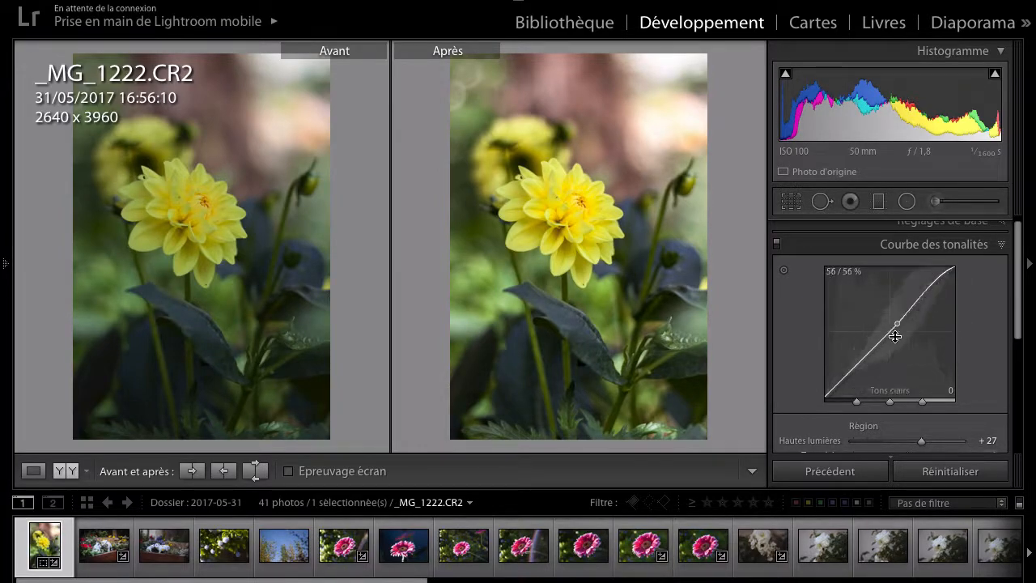
drag(850, 365, 857, 373)
drag(932, 303, 930, 284)
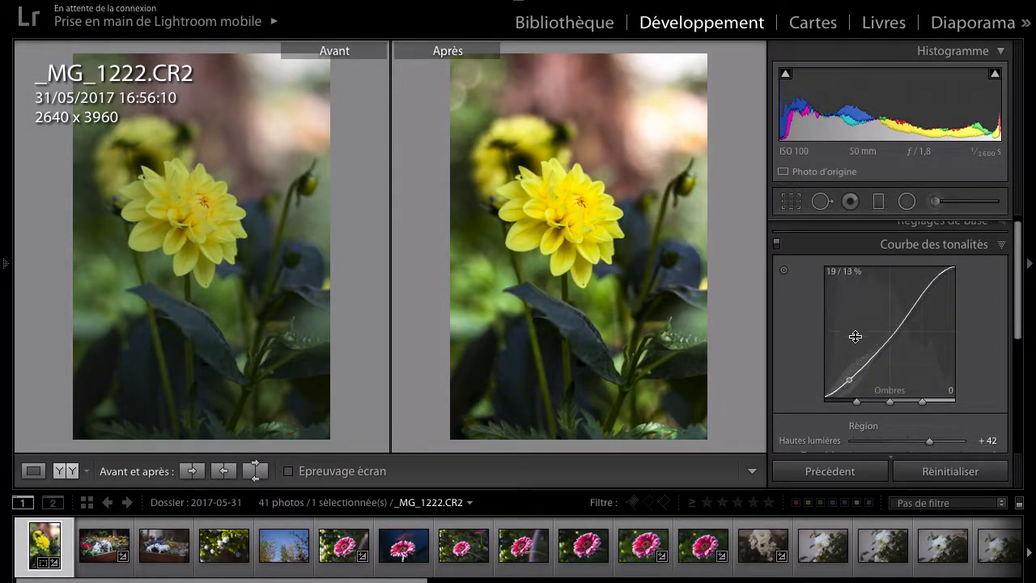
scroll(844, 340, down, 3)
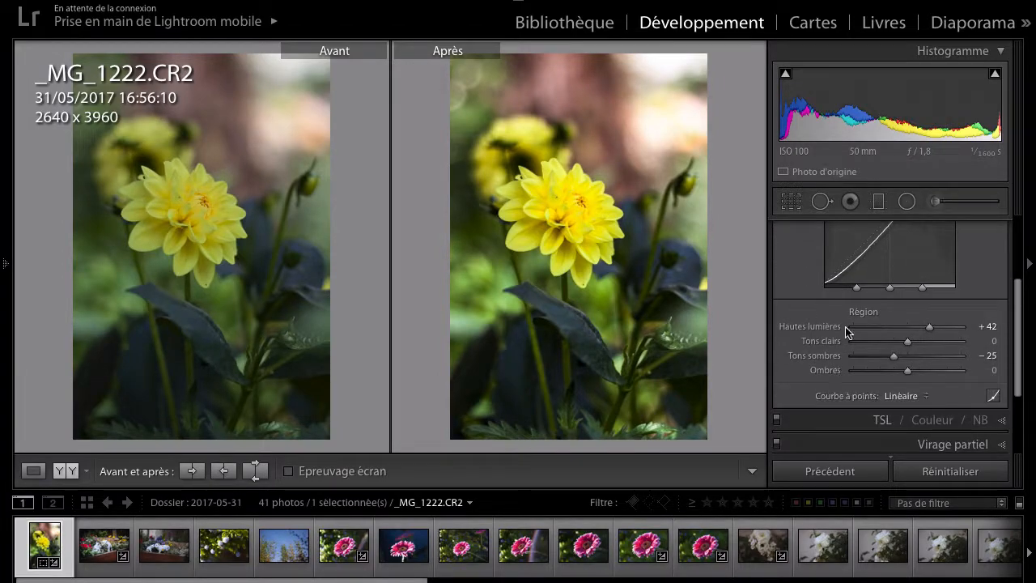
double_click(826, 328)
double_click(827, 360)
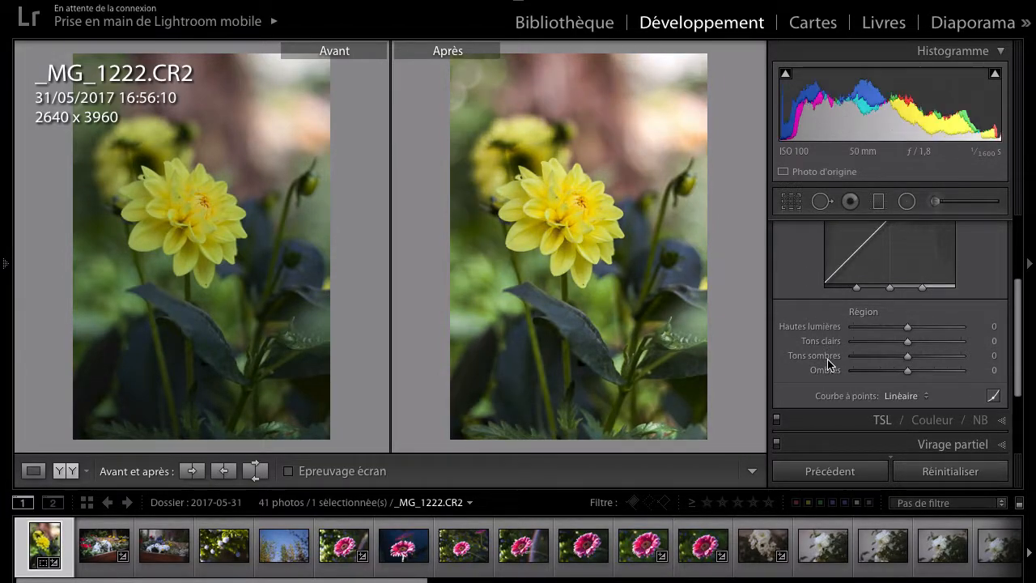
- Set Contraste to +29 and Vibrance to −2 in the basic adjustments and inspect the petals up close
scroll(948, 305, up, 5)
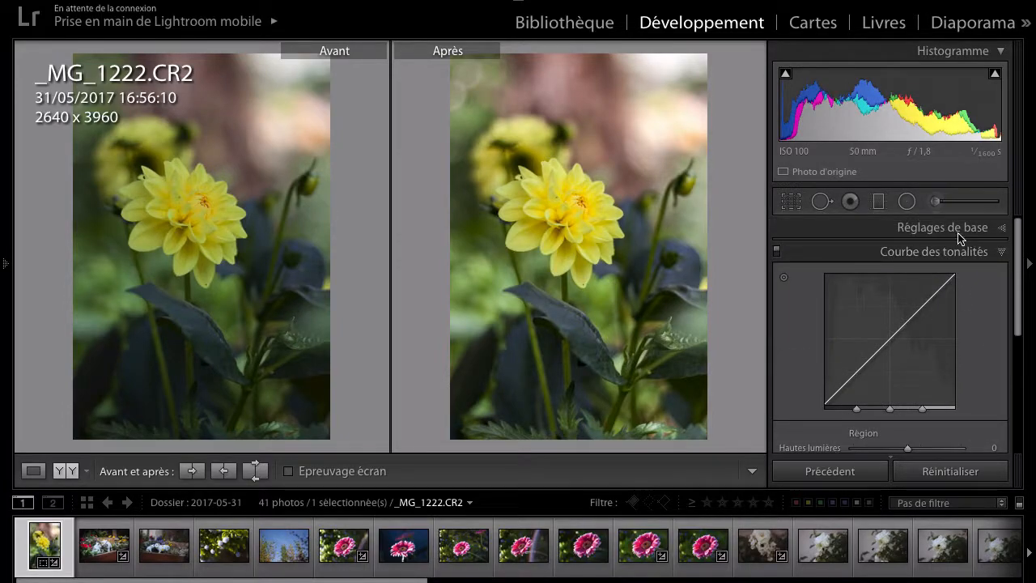
drag(930, 371, 919, 407)
scroll(860, 354, down, 3)
scroll(902, 323, down, 3)
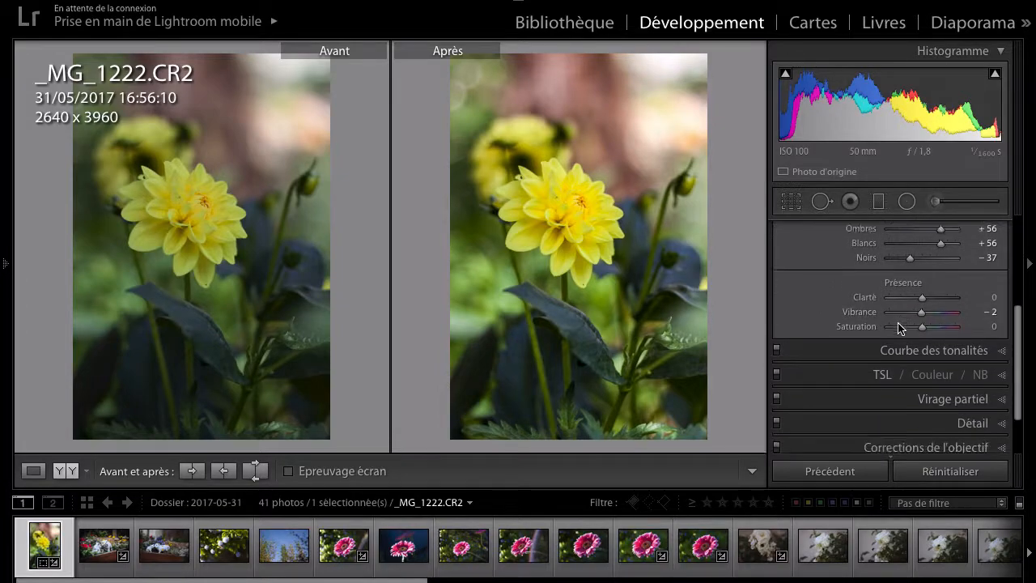
scroll(895, 333, up, 2)
click(551, 233)
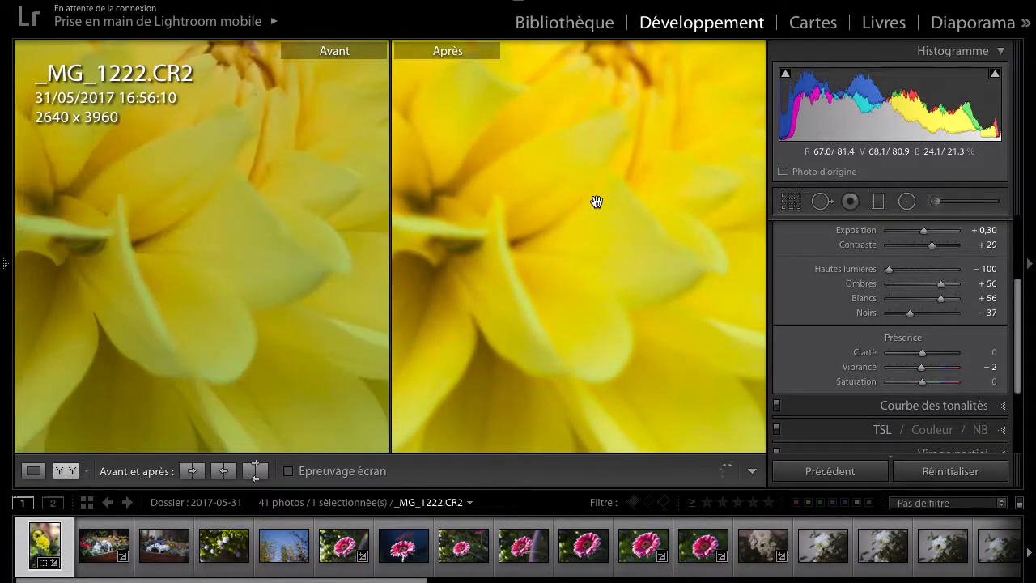
click(613, 324)
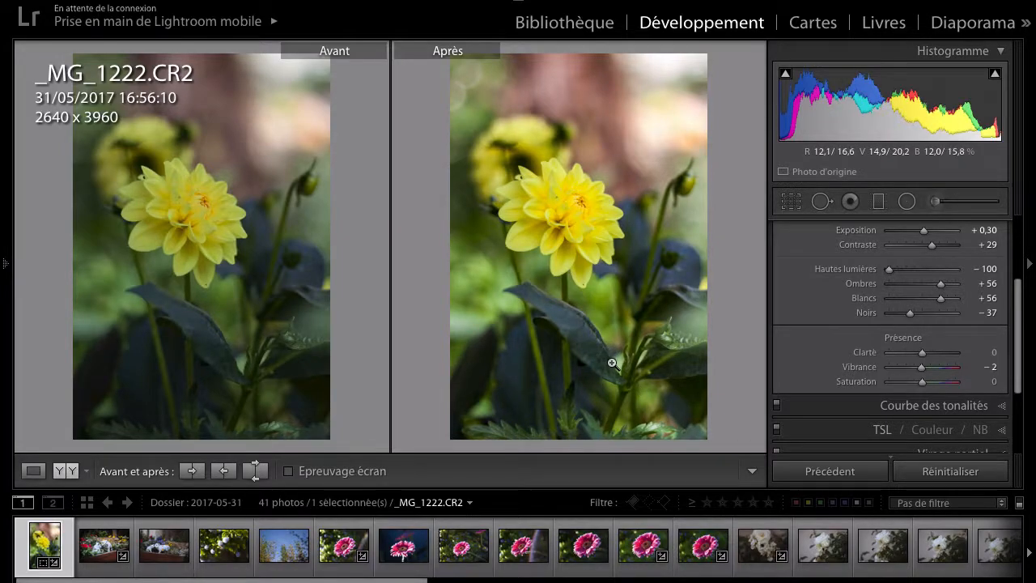
- Open the TSL adjustments, look through Teinte and Saturation, and try lowering the Vert saturation before resetting it
scroll(879, 365, down, 3)
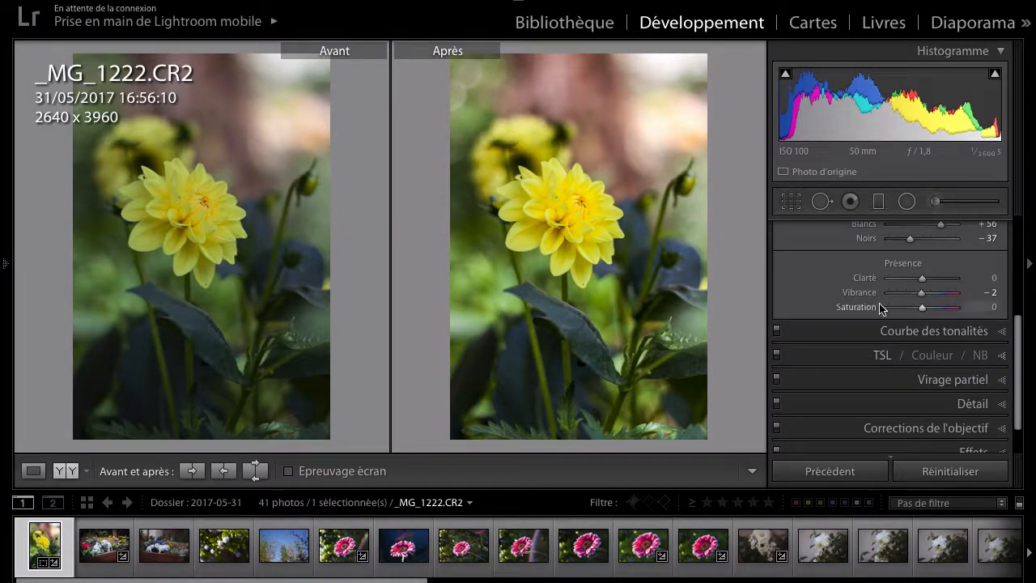
scroll(881, 333, down, 1)
click(883, 342)
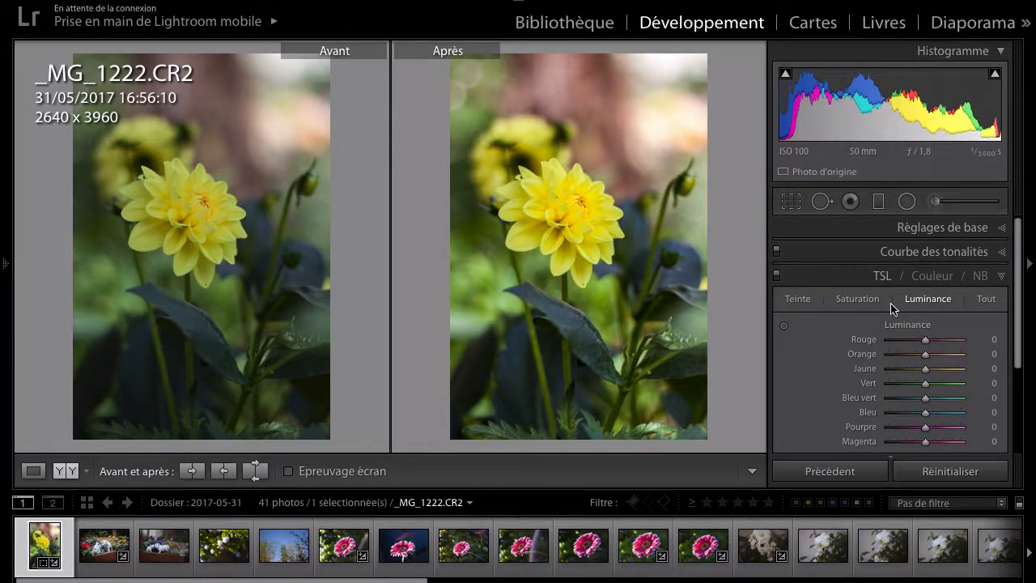
click(797, 300)
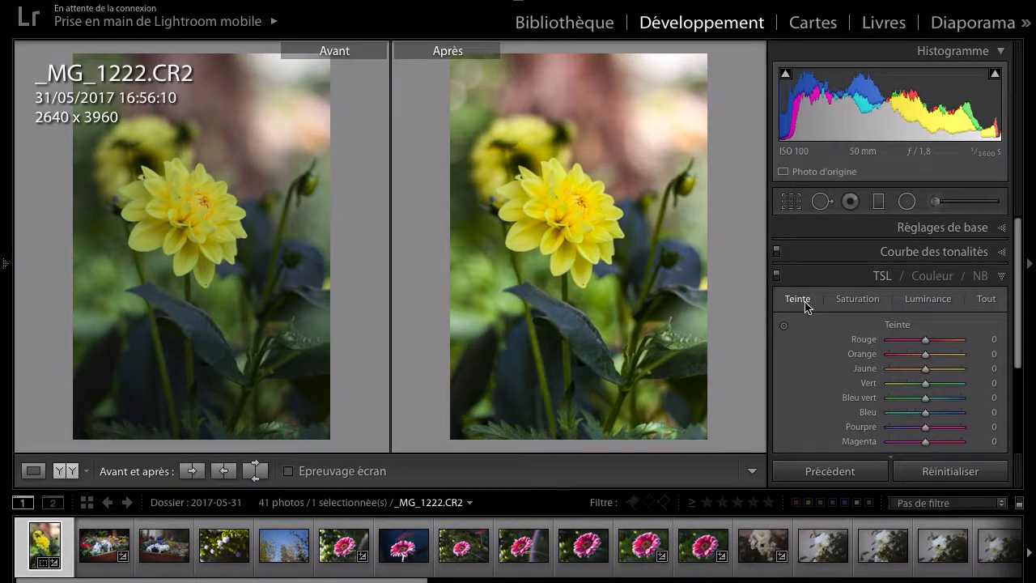
click(858, 301)
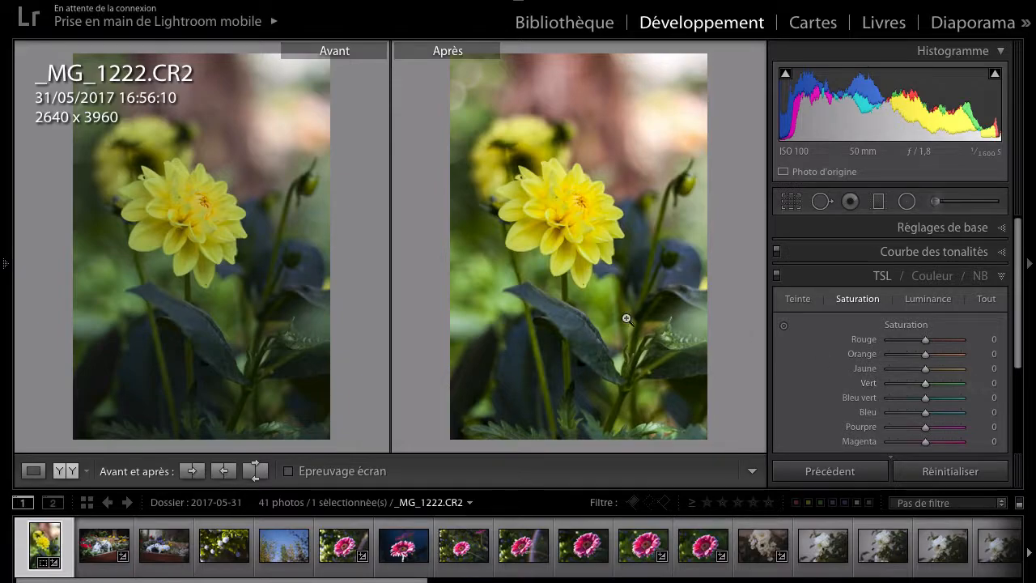
mouse_move(925, 384)
mouse_down()
mouse_move(905, 390)
mouse_move(917, 389)
mouse_up()
double_click(872, 385)
- Set the Vert luminance to +35, trying +69 along the way
click(925, 301)
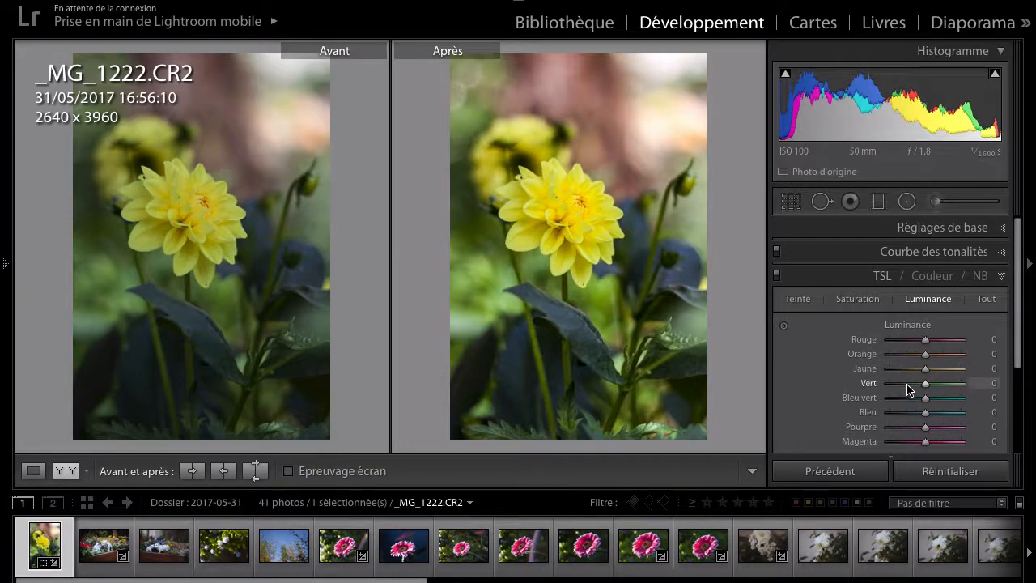
drag(908, 387, 949, 393)
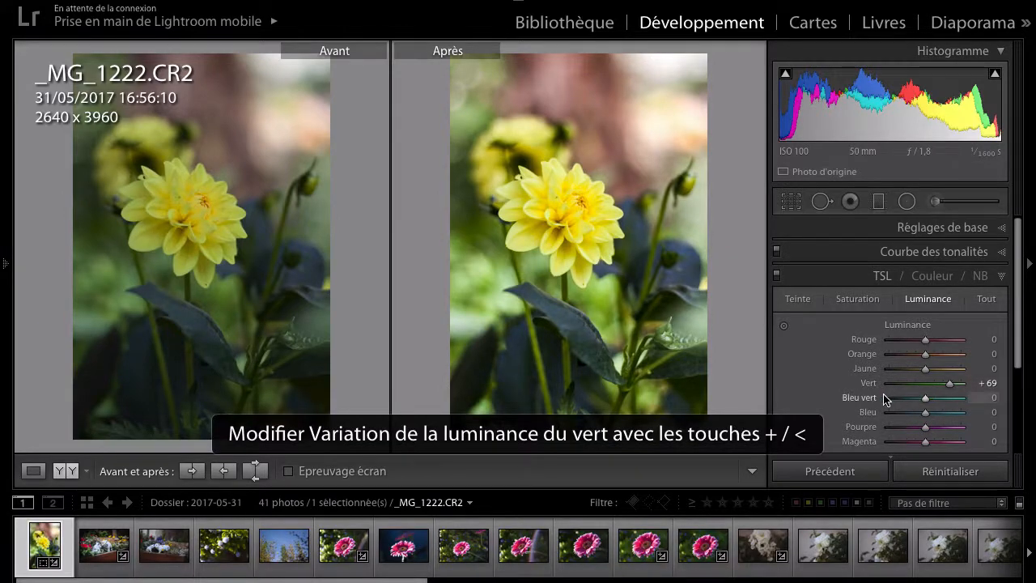
drag(925, 384, 937, 388)
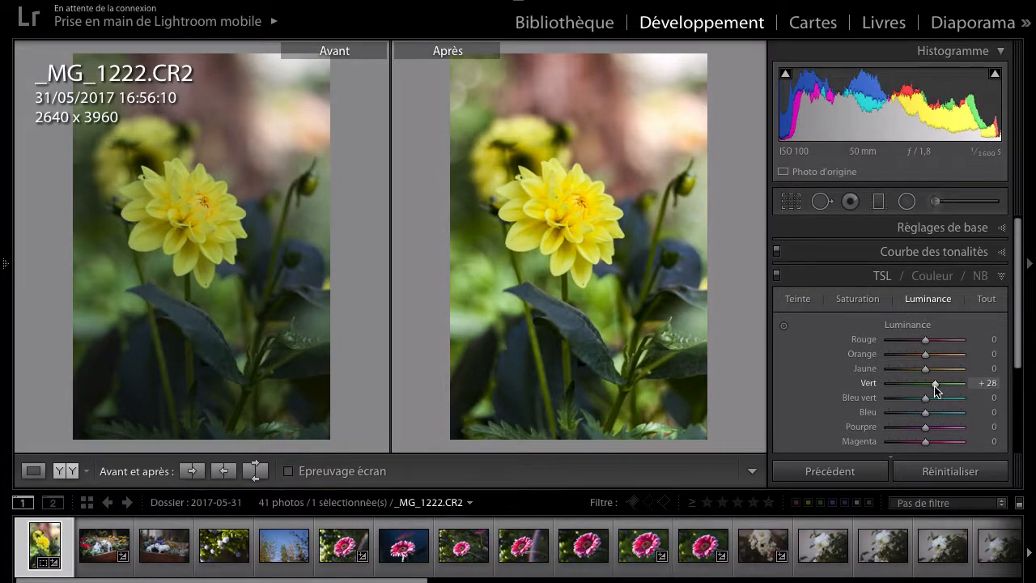
- Set the Vert saturation to −26, trying −29 along the way, and inspect the flower up close
click(856, 299)
click(913, 385)
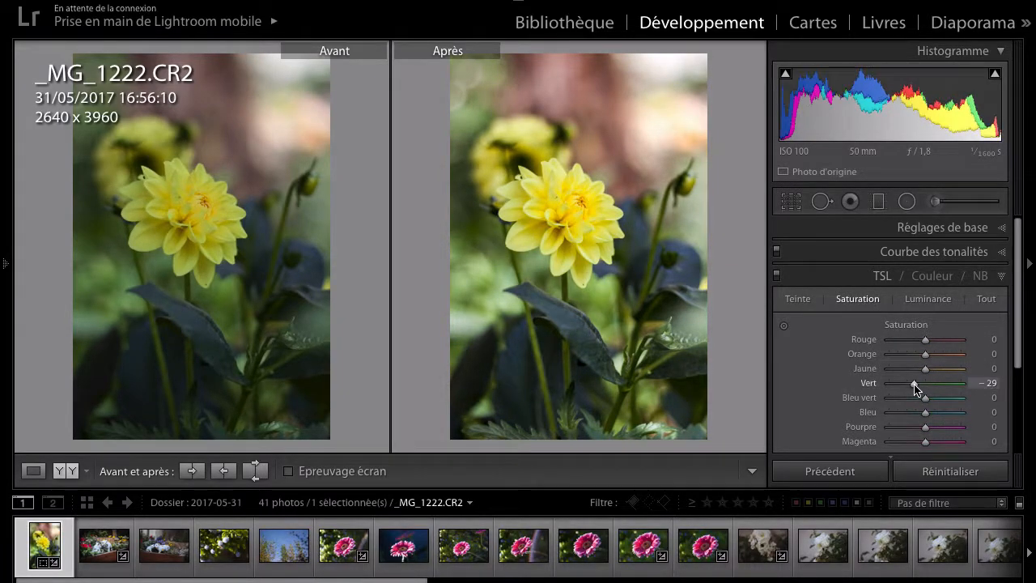
drag(915, 388, 918, 386)
click(576, 215)
click(597, 238)
click(569, 179)
click(653, 289)
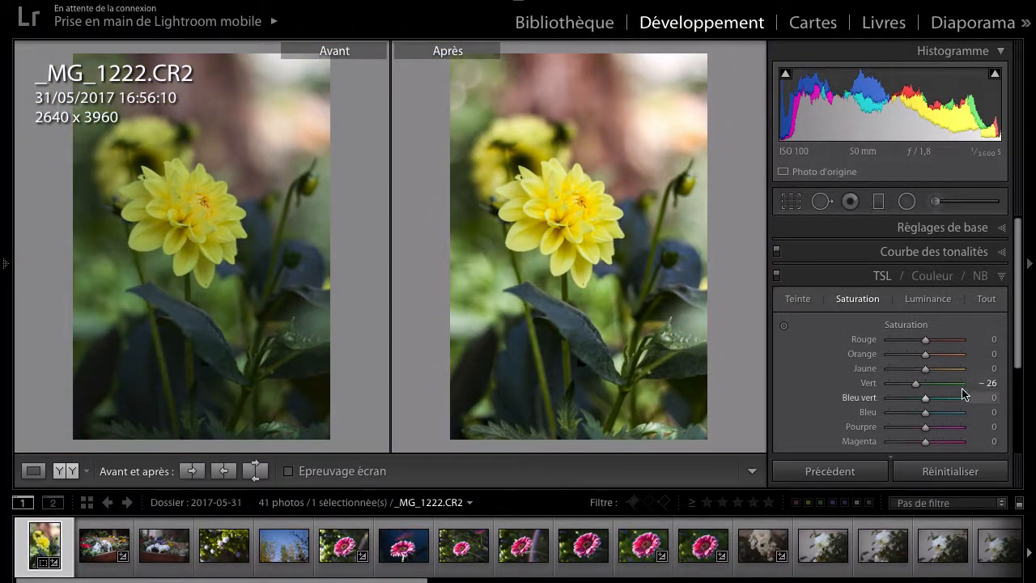
- Set the Jaune saturation to +21 and its luminance to −15, and inspect the flower up close
mouse_move(937, 372)
mouse_down()
mouse_move(925, 370)
mouse_move(935, 373)
mouse_up()
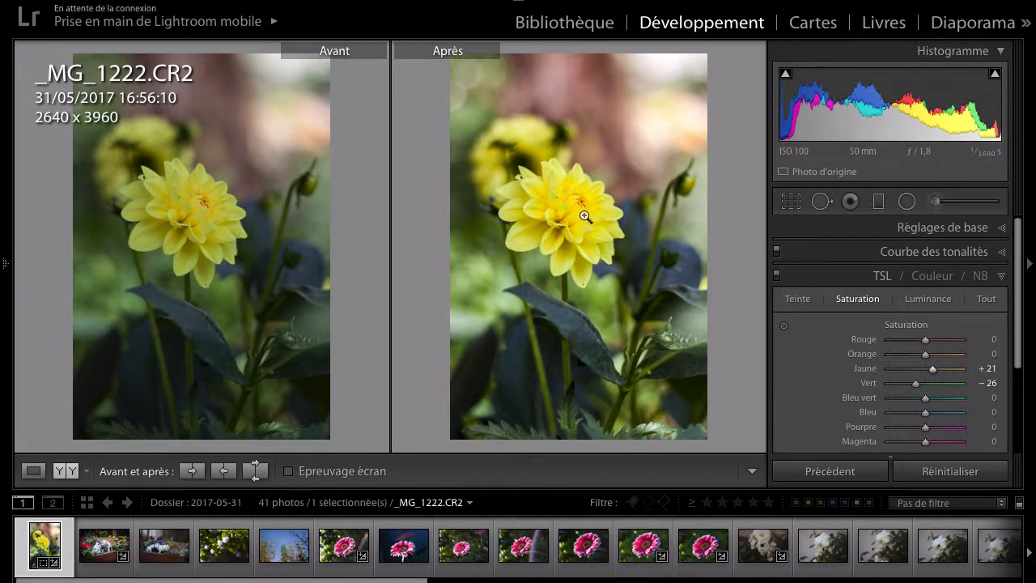
click(928, 298)
drag(913, 373, 920, 375)
click(551, 215)
click(609, 245)
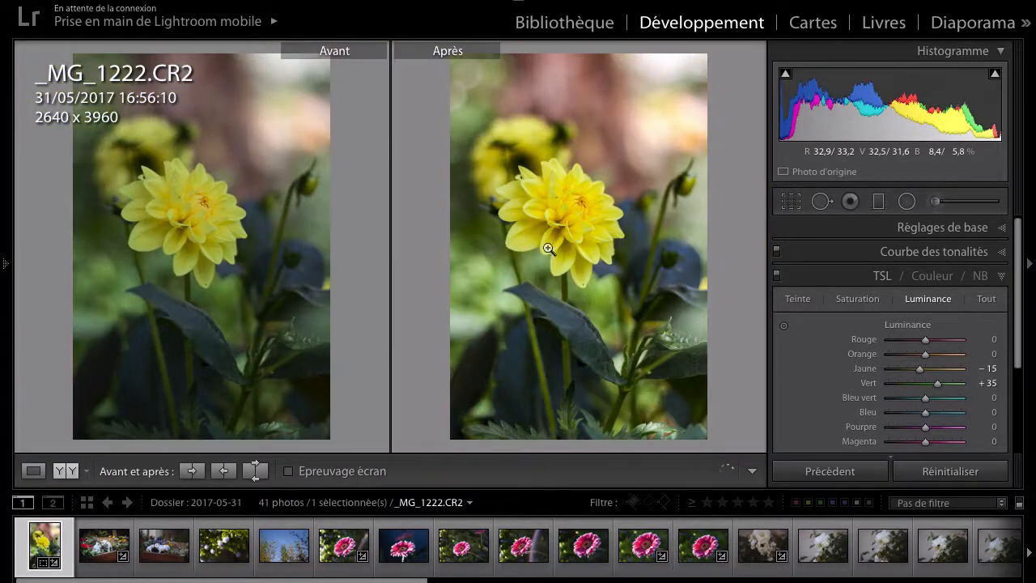
- Shift the Jaune hue (Teinte) to −99, trying +70 and resetting it along the way
click(796, 299)
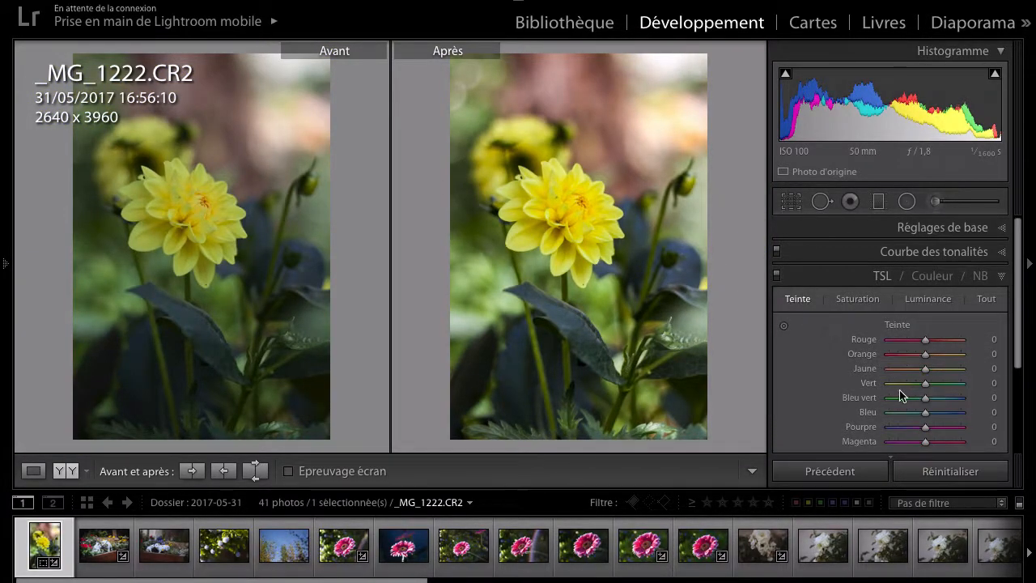
click(952, 369)
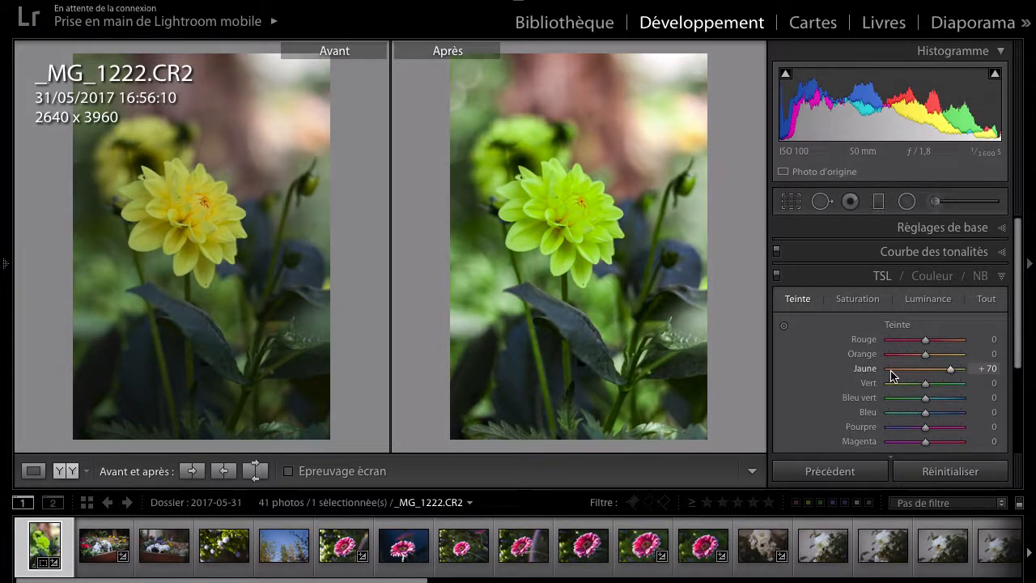
double_click(868, 370)
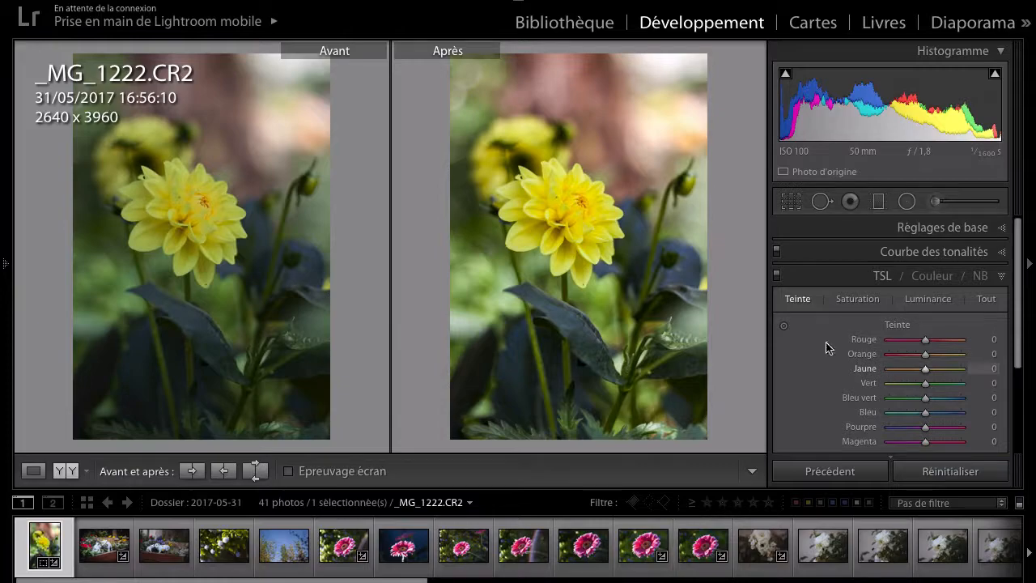
click(890, 369)
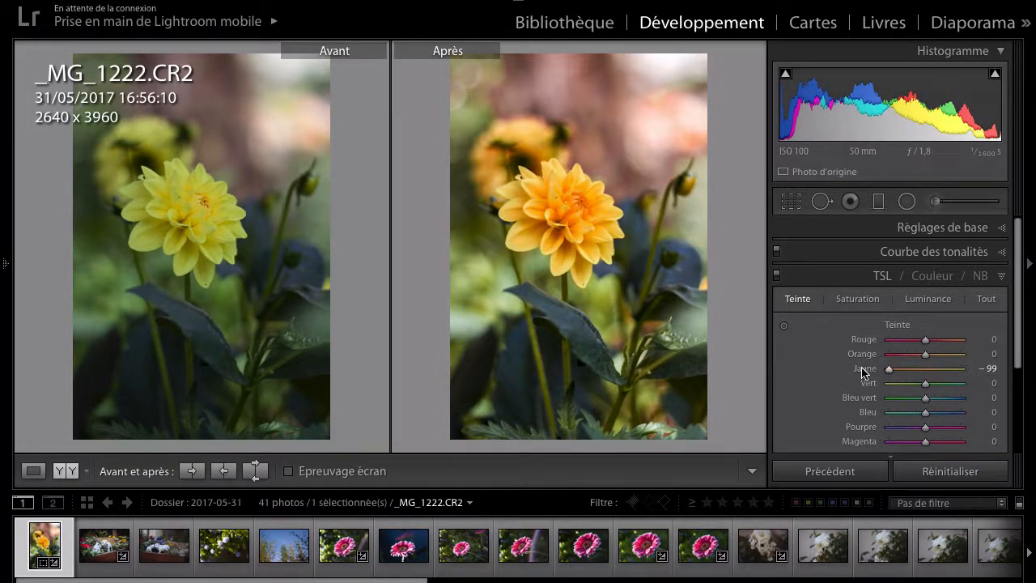
- Reset the Jaune hue and set the Vert hue to −6, trying −72 and −29 along the way, and end the before/after comparison
double_click(869, 370)
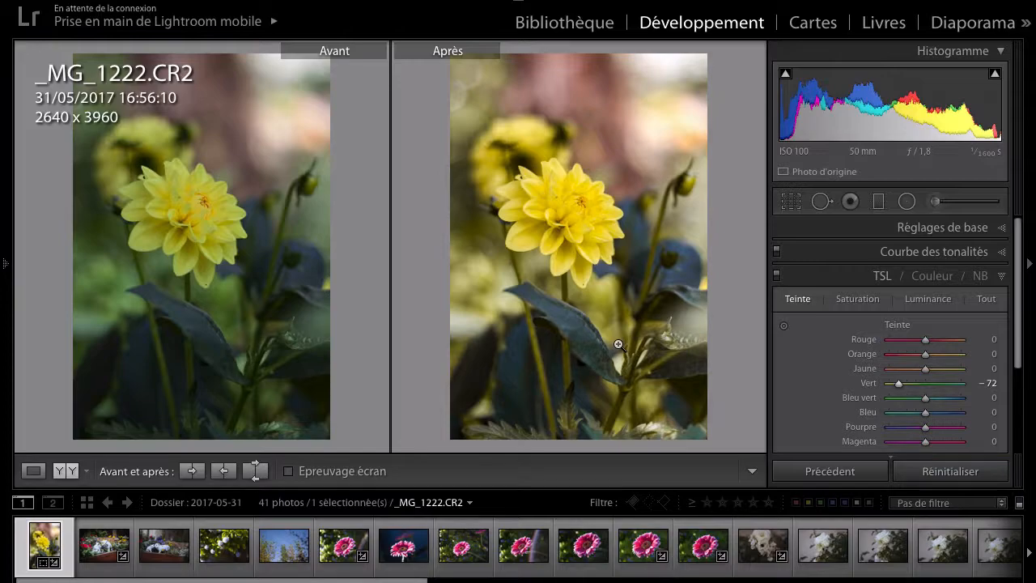
click(914, 385)
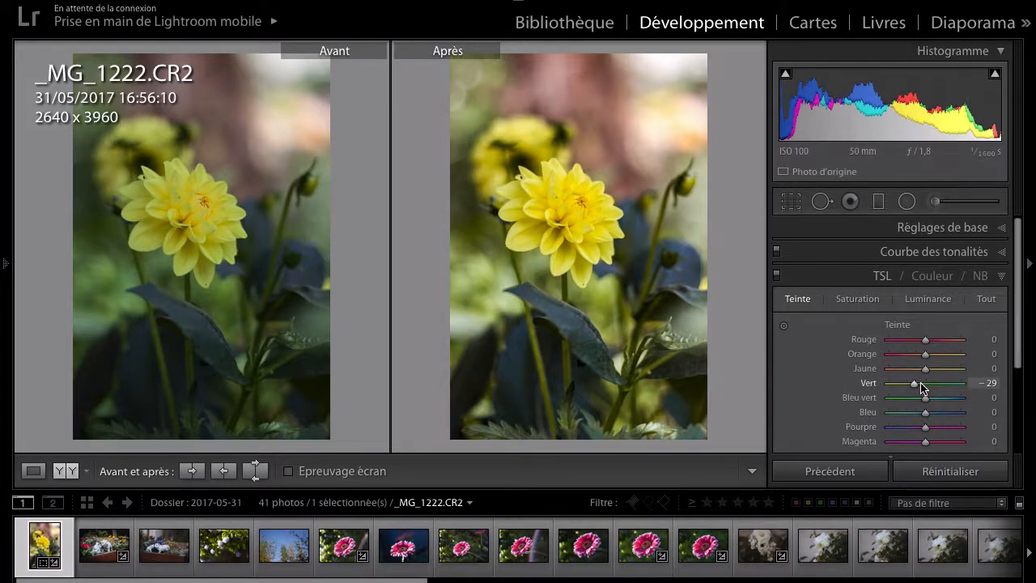
click(926, 385)
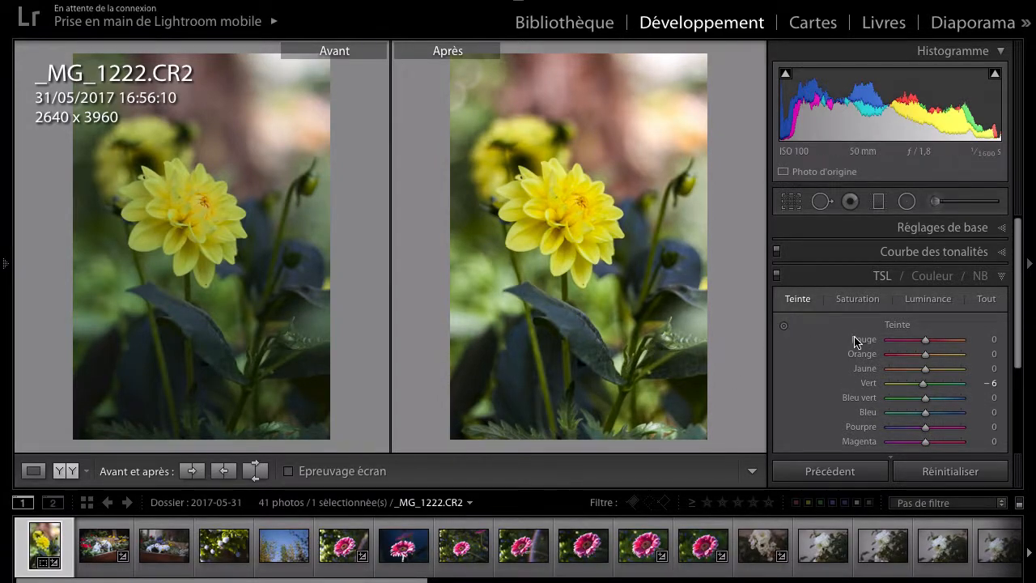
key(y)
- Examine the Virage partiel settings for highlights, balance and shadows
scroll(939, 348, down, 3)
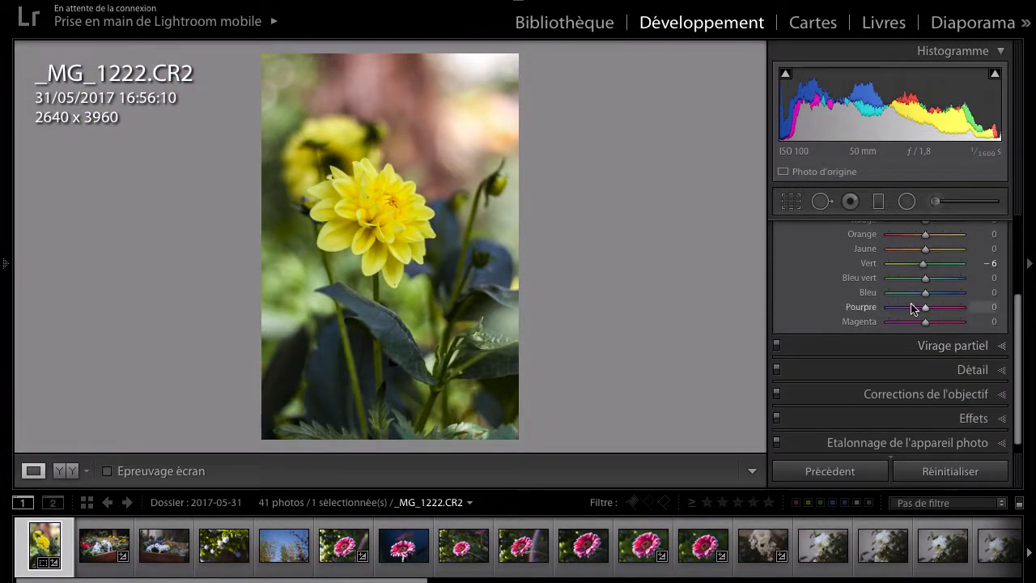
click(949, 350)
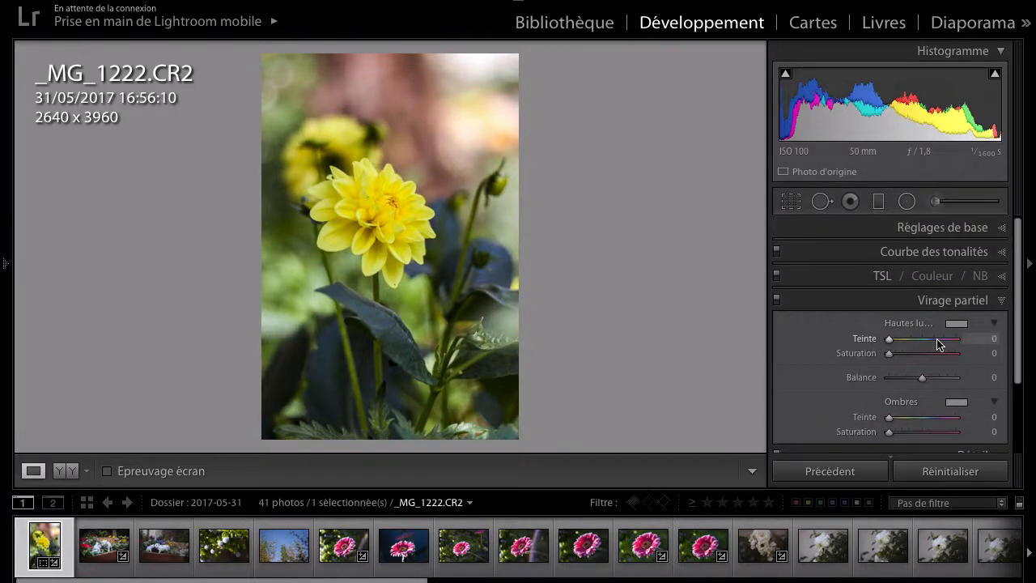
scroll(958, 334, down, 1)
click(930, 287)
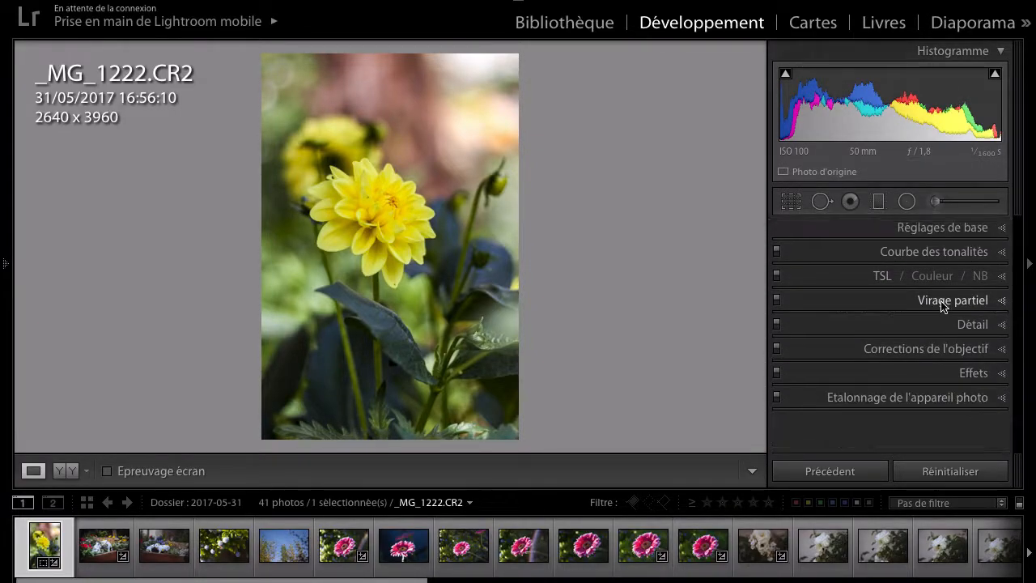
click(946, 303)
click(947, 303)
click(945, 304)
click(945, 306)
click(953, 301)
click(944, 301)
- Add a post-crop vignette under Effets with Gain at −23
click(970, 372)
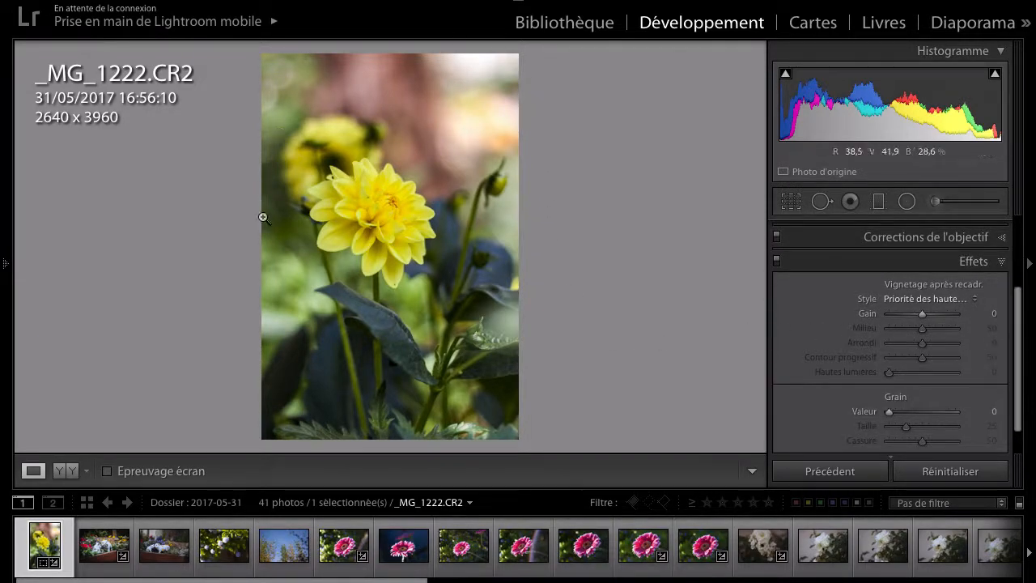
scroll(783, 356, down, 2)
scroll(828, 337, up, 2)
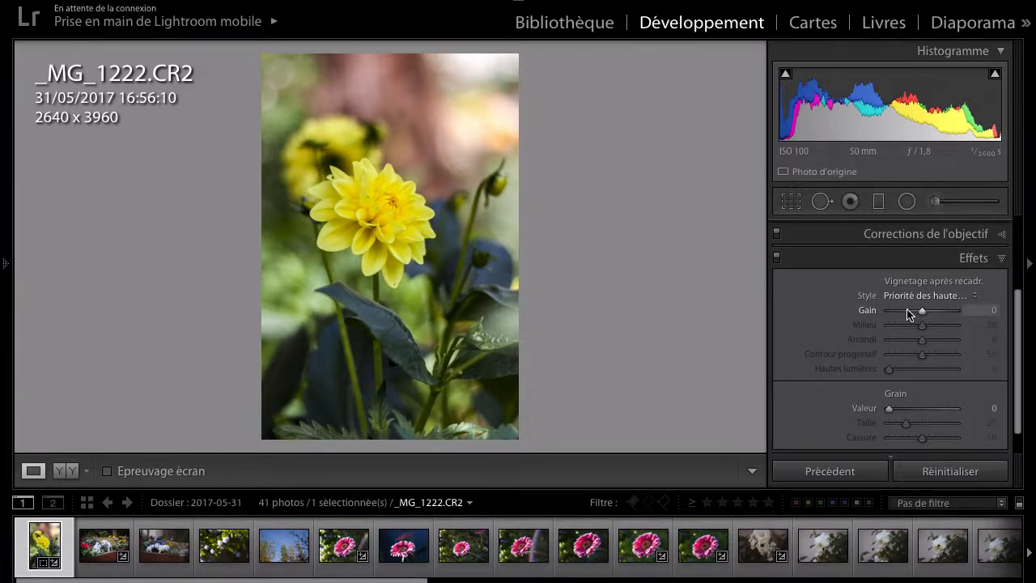
click(908, 314)
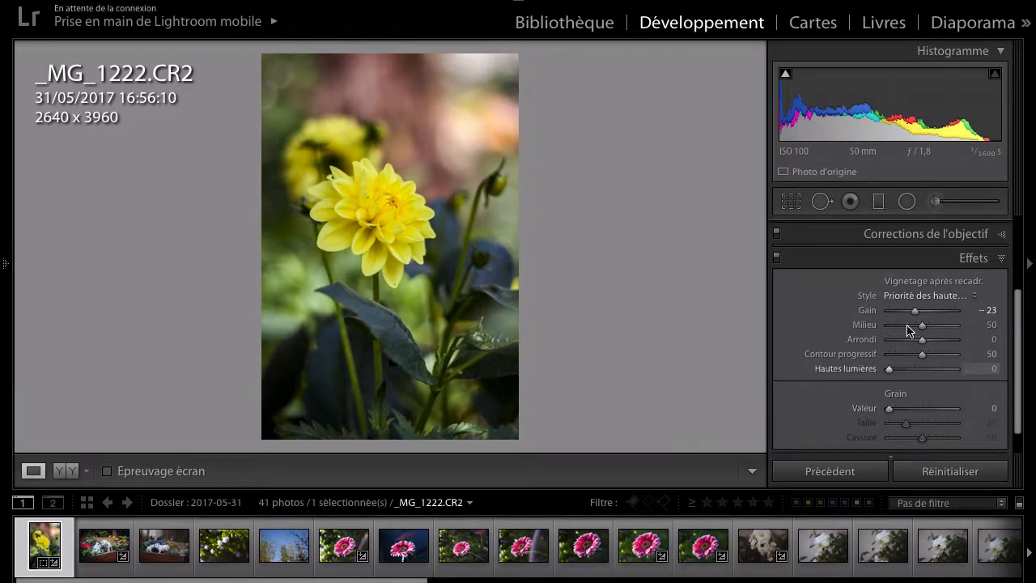
- Set the vignette's Milieu to 35, Contour progressif to 71 and Gain to −32, trying Milieu and Contour progressif at 0 along the way
click(907, 325)
drag(920, 354, 889, 358)
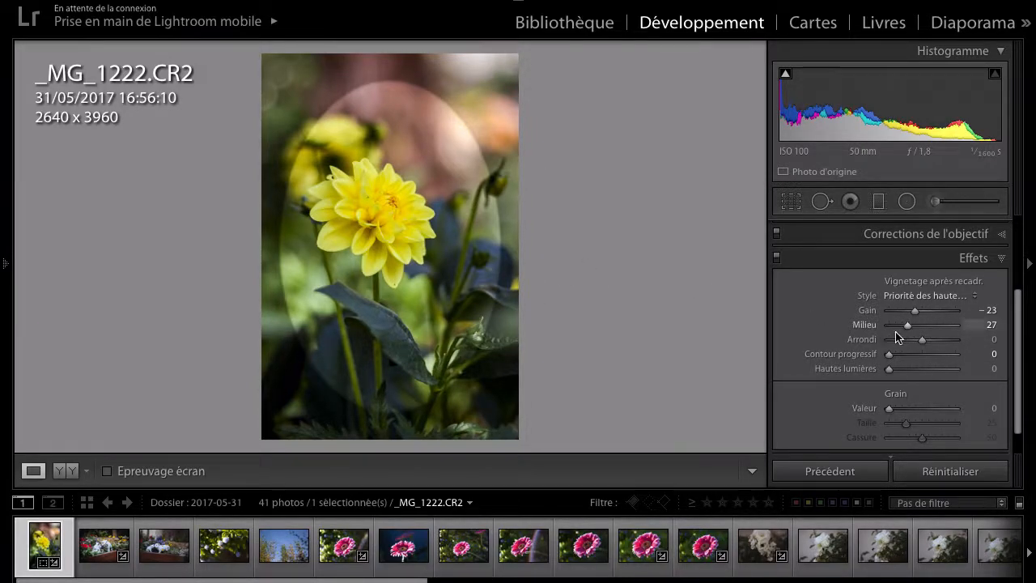
mouse_move(897, 330)
mouse_down()
mouse_move(877, 331)
mouse_move(909, 326)
mouse_move(858, 330)
mouse_move(977, 340)
mouse_move(779, 338)
mouse_move(901, 330)
mouse_up()
drag(839, 330, 832, 328)
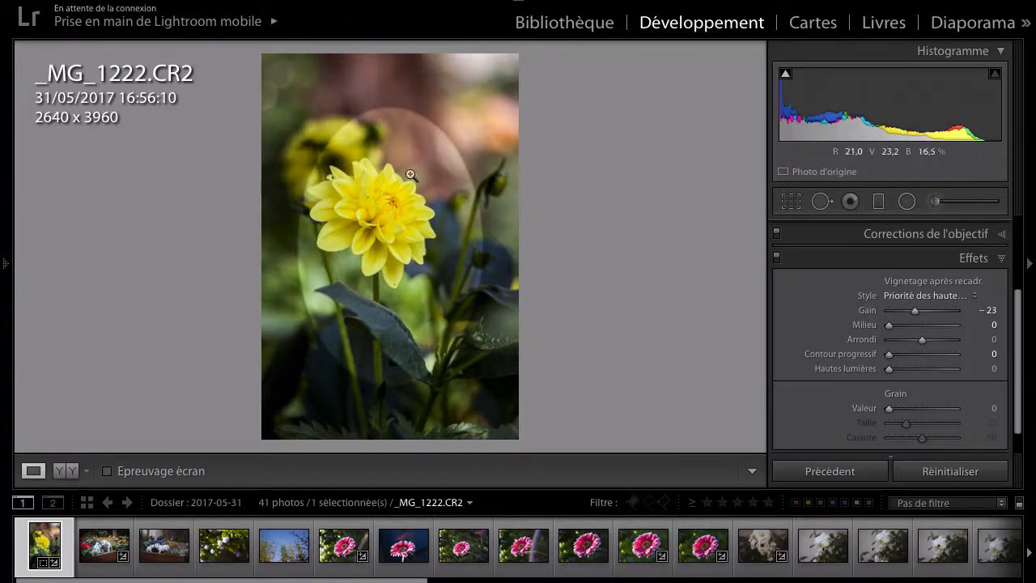
drag(891, 331, 937, 361)
drag(915, 313, 911, 316)
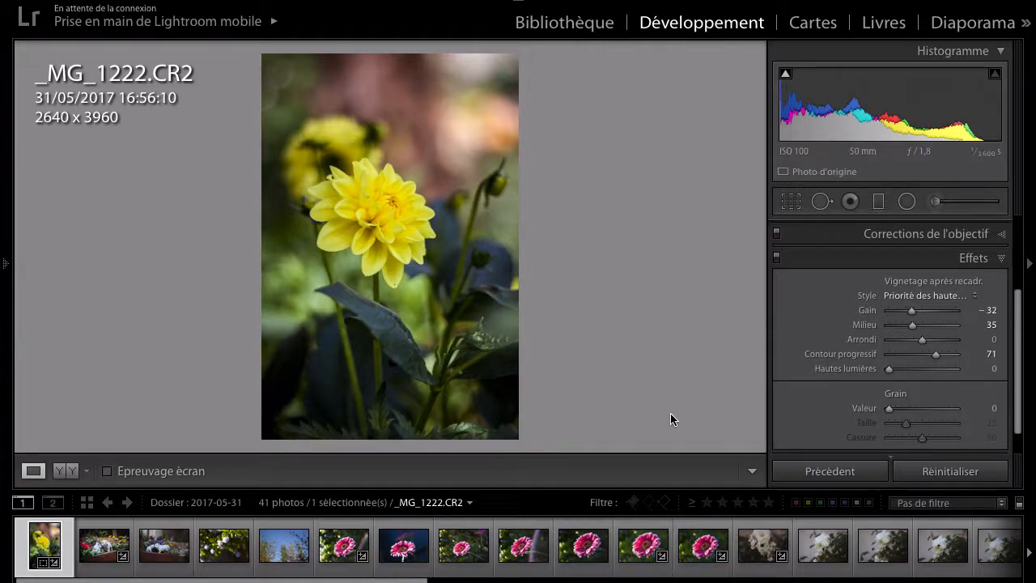
- Place a diagonal graduated filter over the photo's lower-left corner and reset its effect settings to Par défaut
scroll(928, 365, up, 5)
click(941, 228)
click(942, 230)
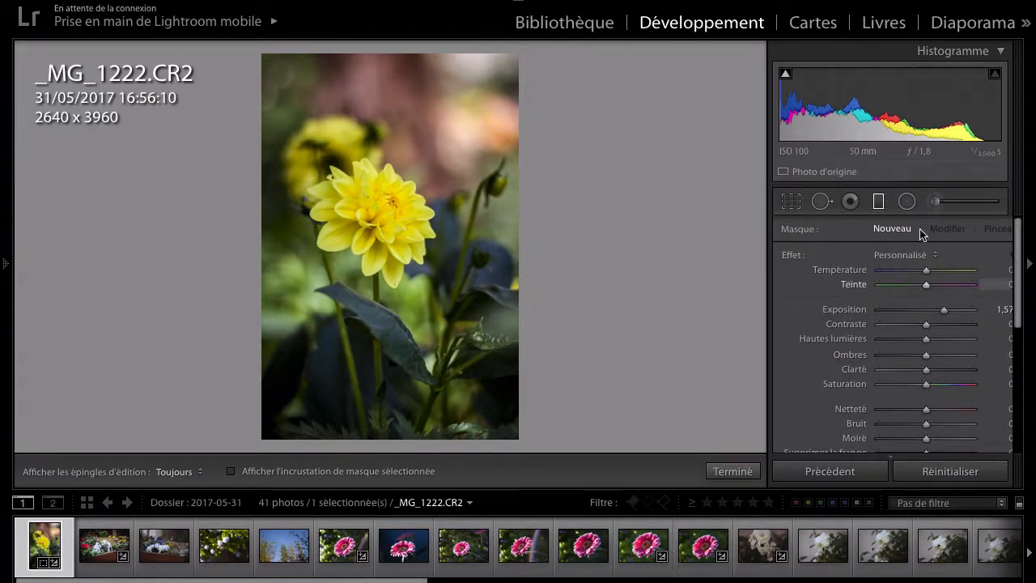
click(879, 202)
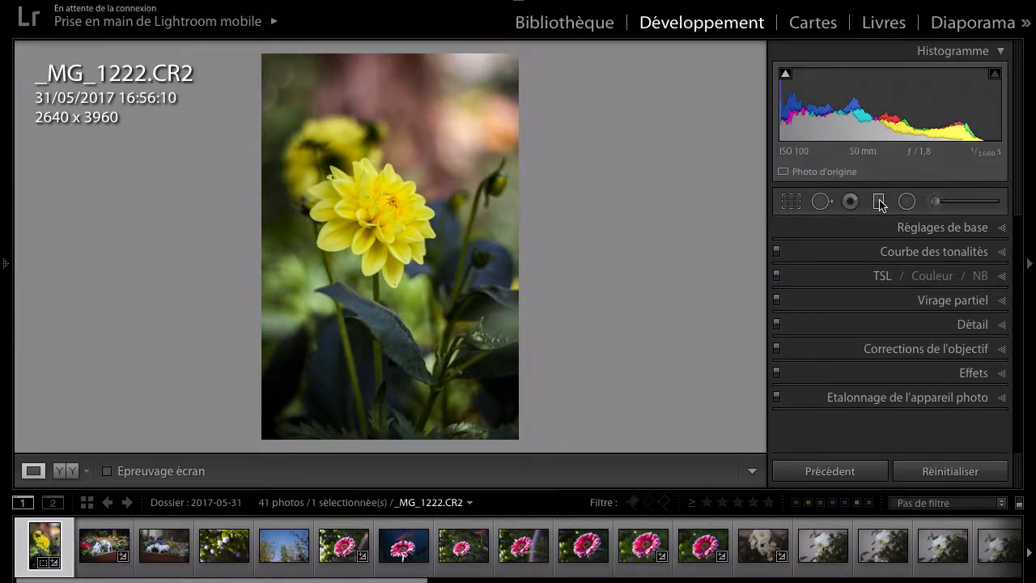
click(880, 203)
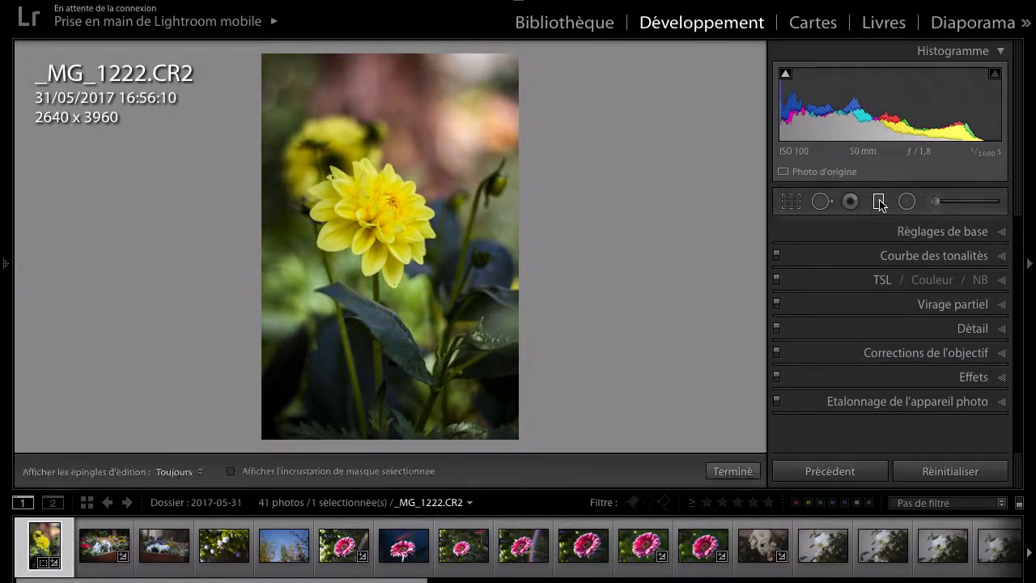
drag(312, 381, 351, 362)
double_click(792, 258)
drag(364, 414, 323, 397)
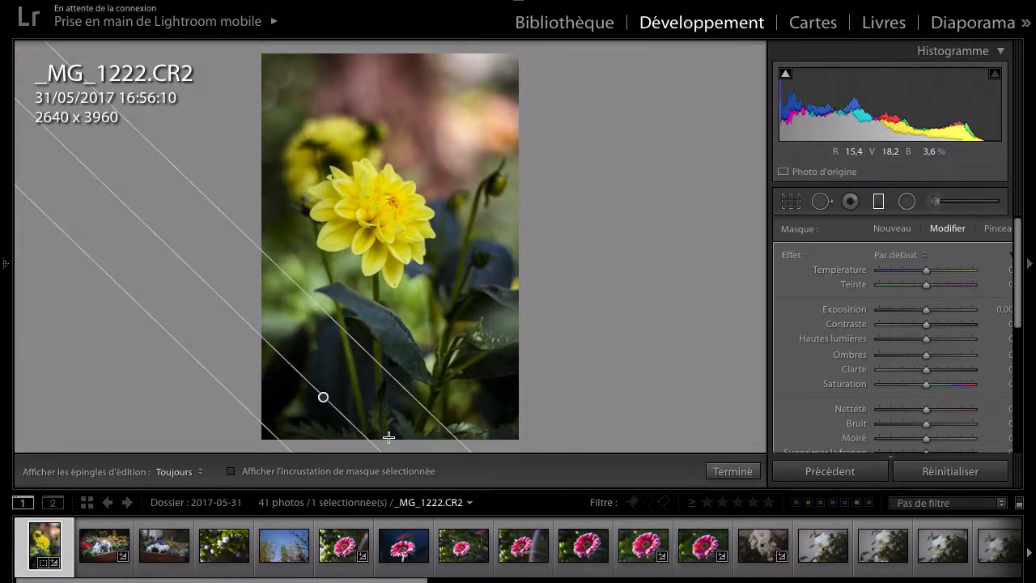
- Rotate the graduated filter to a steeper angle and bring it back to the lower-left corner, trying it beyond the photo's right edge
drag(377, 444, 453, 381)
drag(457, 462, 346, 482)
drag(324, 397, 553, 338)
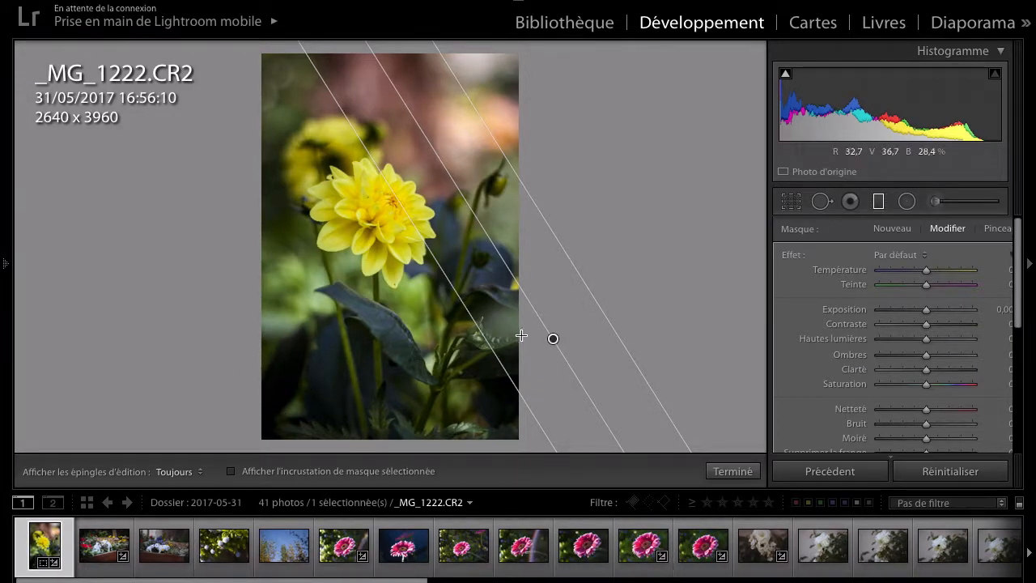
drag(550, 340, 297, 398)
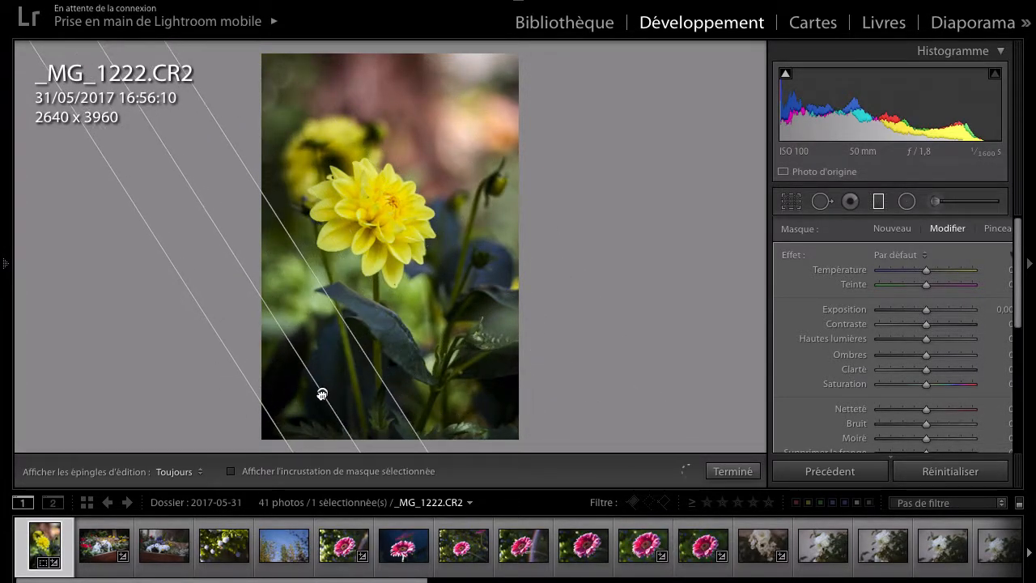
- Set the graduated filter's Exposition to −0,83 and reorient it to darken only the photo's lower-left corner
click(916, 311)
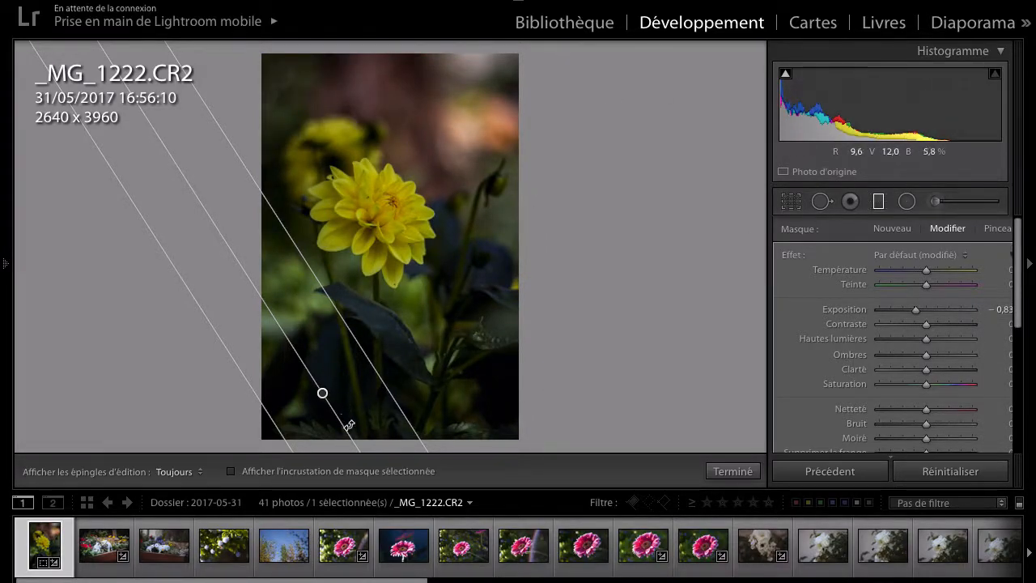
drag(351, 431, 264, 281)
drag(381, 376, 323, 385)
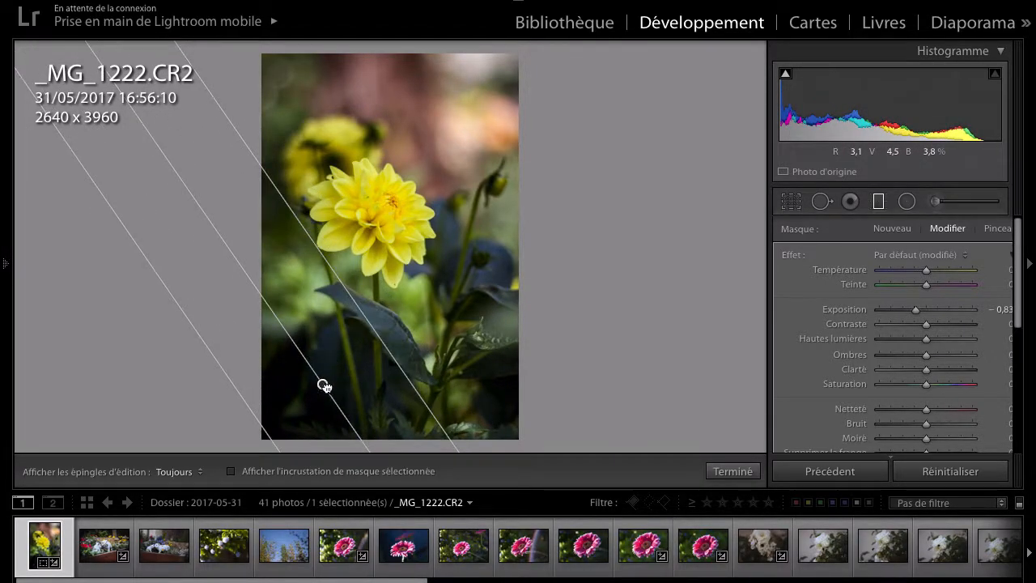
click(723, 476)
- Set the lower-left graduated filter's Ombres to 100 and compare the photo before and after
click(874, 231)
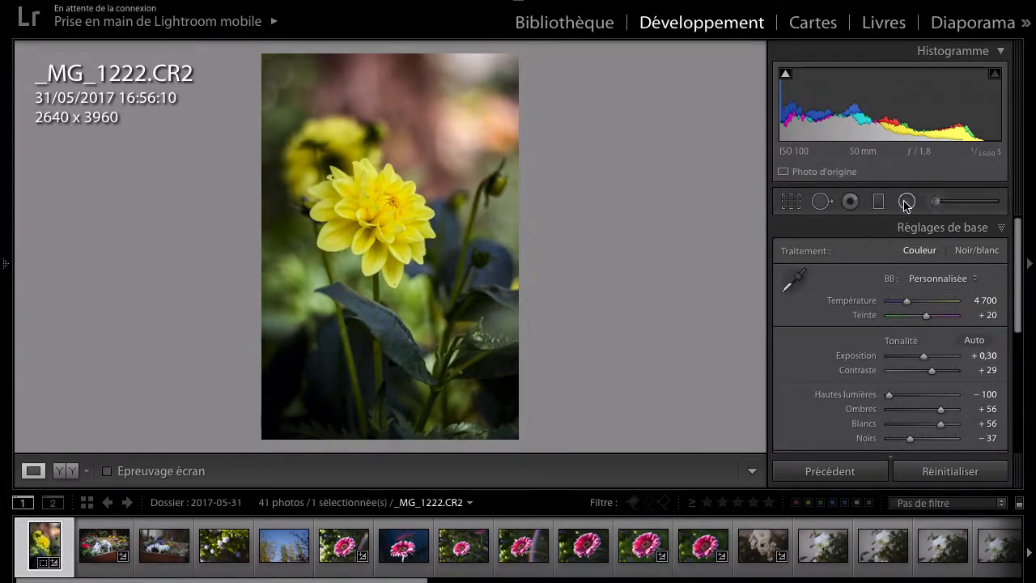
click(878, 202)
click(322, 384)
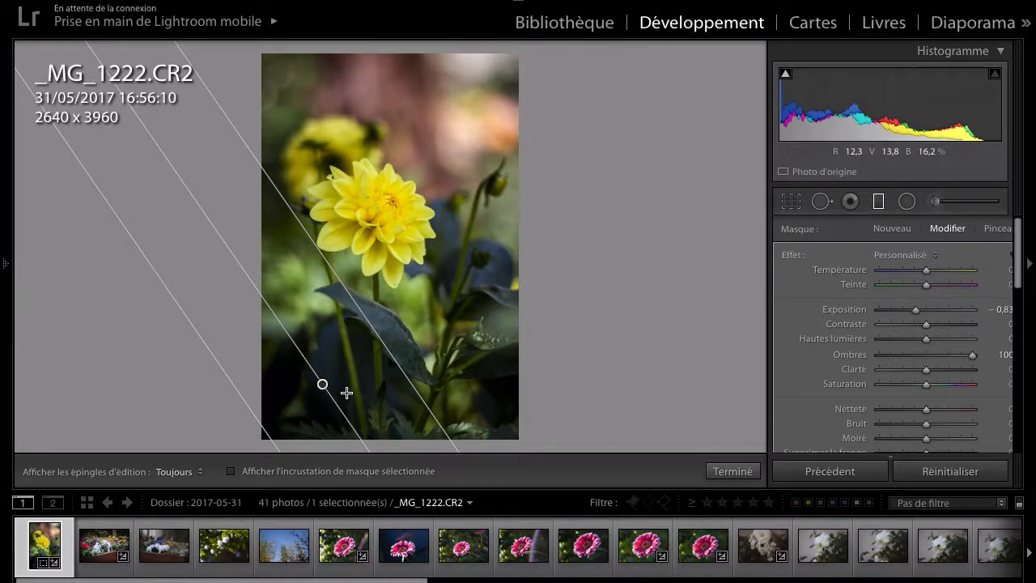
click(733, 471)
key(y)
key(y)
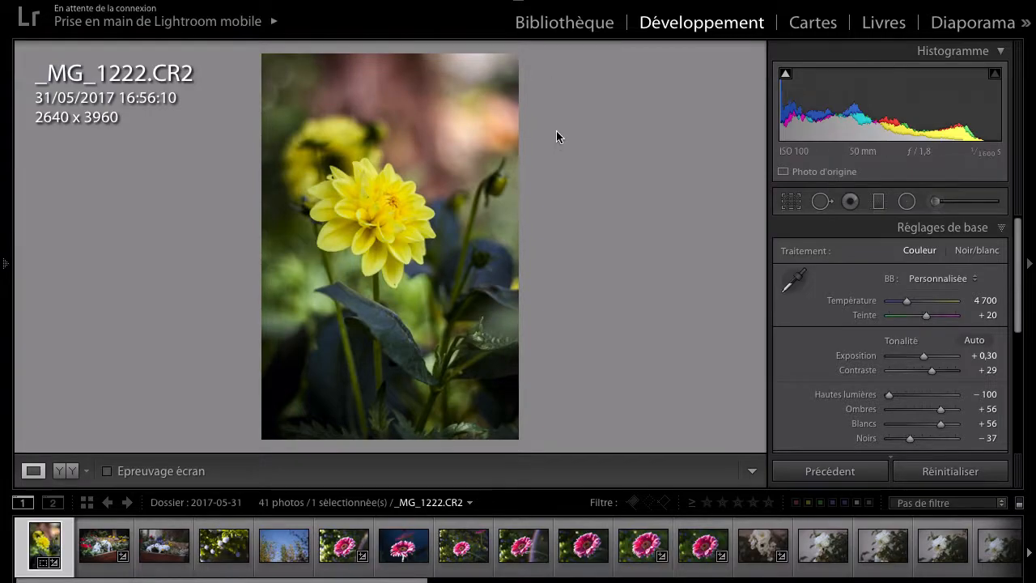
- Draw a radial filter over the background in the photo's upper-right area and invert its mask
click(905, 202)
click(880, 202)
click(907, 202)
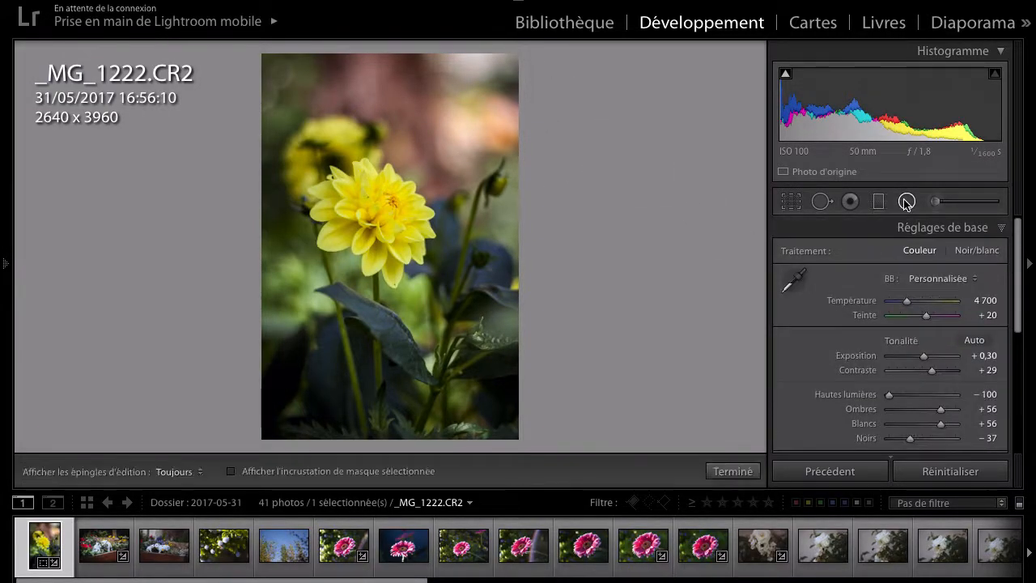
drag(477, 95, 595, 197)
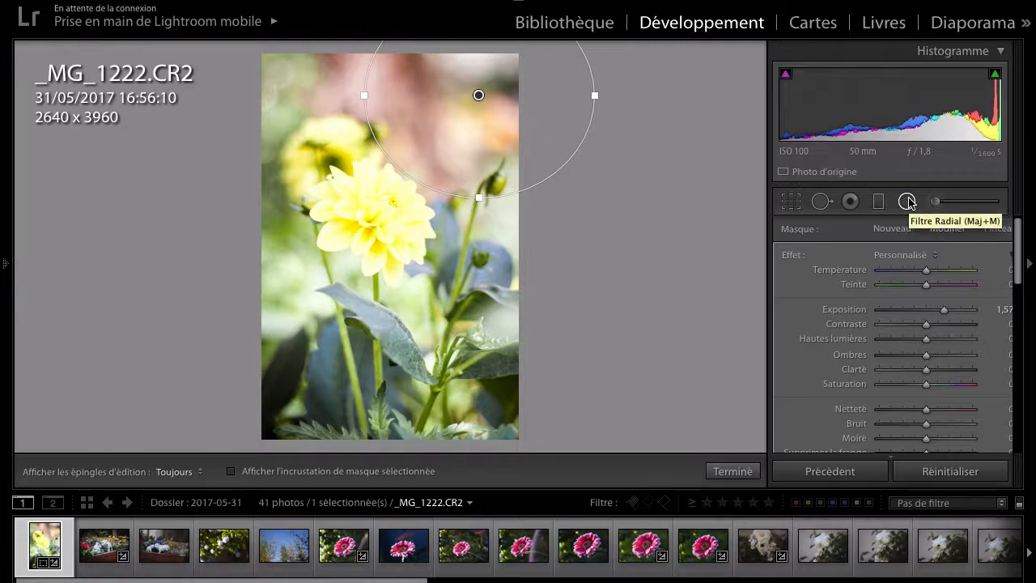
scroll(887, 397, down, 3)
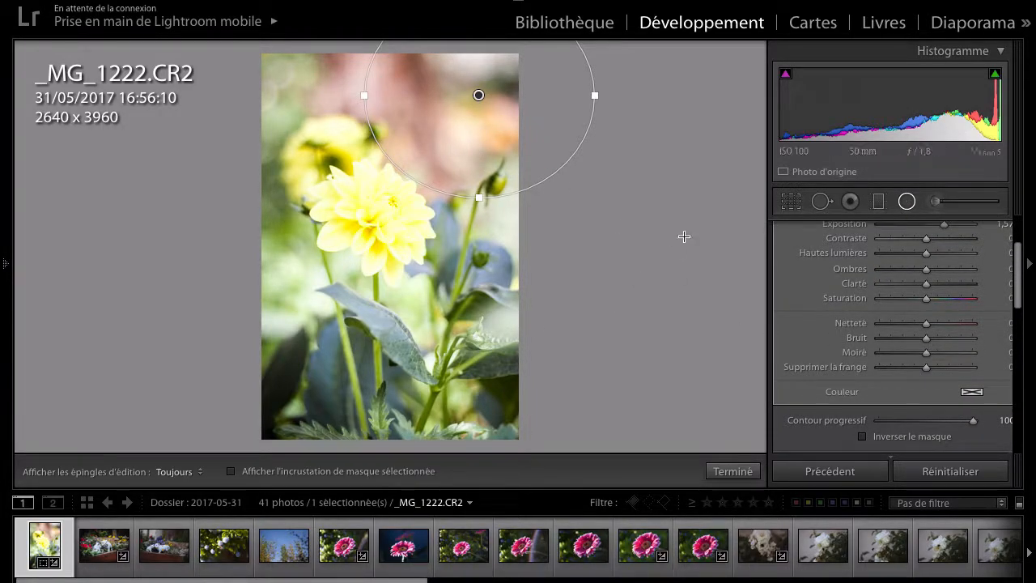
click(876, 438)
click(876, 438)
- Set the radial filter's Exposition to 1,01, move it slightly down and widen its ellipse
scroll(875, 393, up, 3)
drag(488, 115, 484, 124)
drag(944, 309, 938, 309)
drag(359, 122, 334, 121)
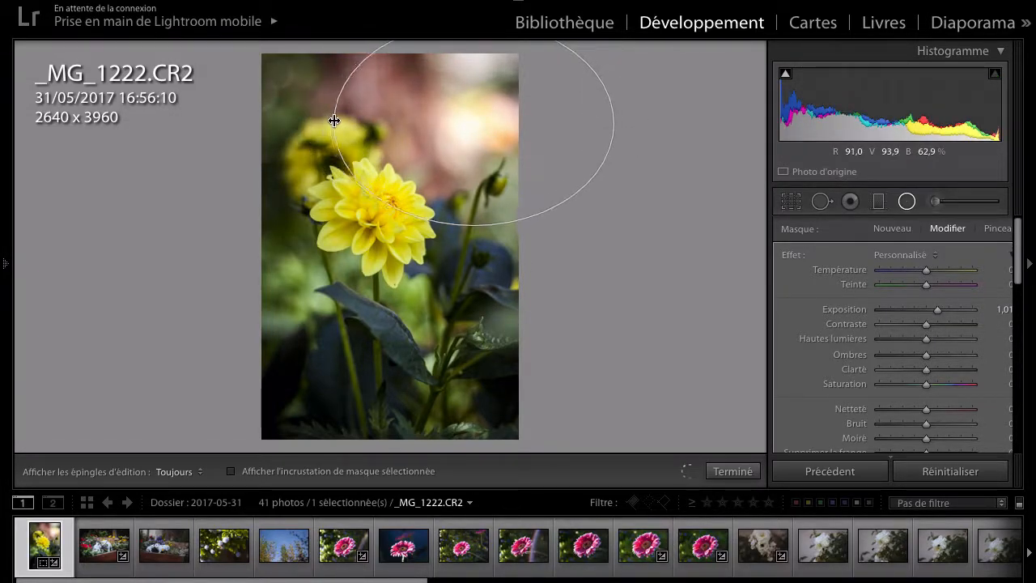
- Tilt the radial filter's ellipse, enlarge it and shift it toward the flower
drag(483, 121, 486, 144)
drag(610, 149, 578, 94)
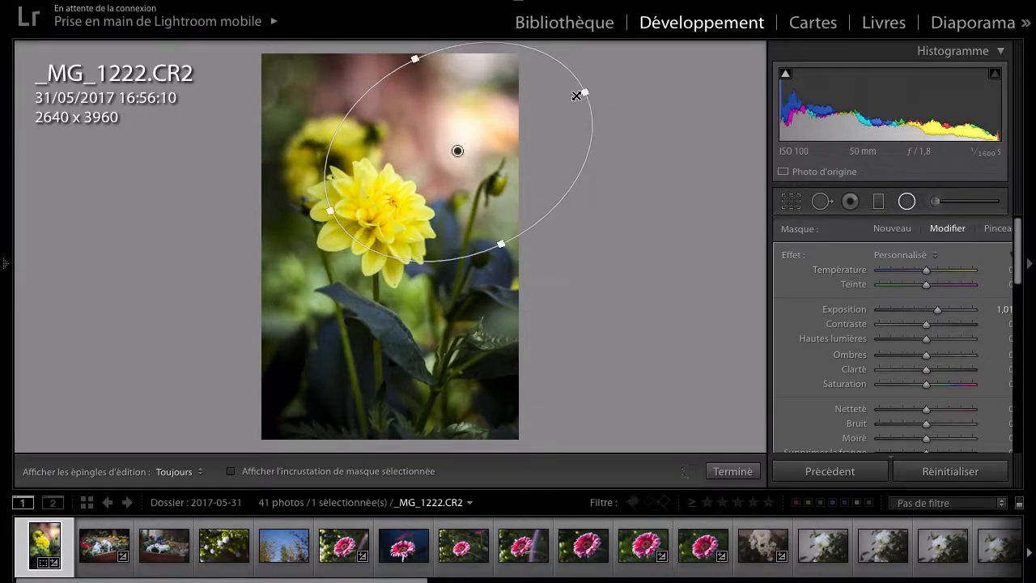
drag(515, 256, 516, 258)
drag(460, 155, 449, 156)
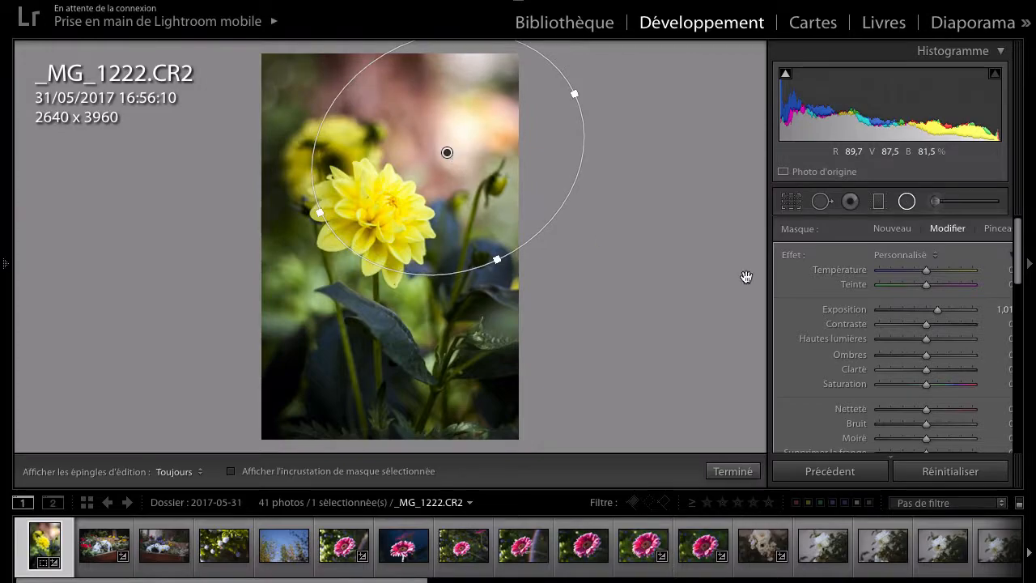
- Set the radial filter's Exposition to 0,52, move it slightly lower and finish editing it
drag(930, 312, 928, 313)
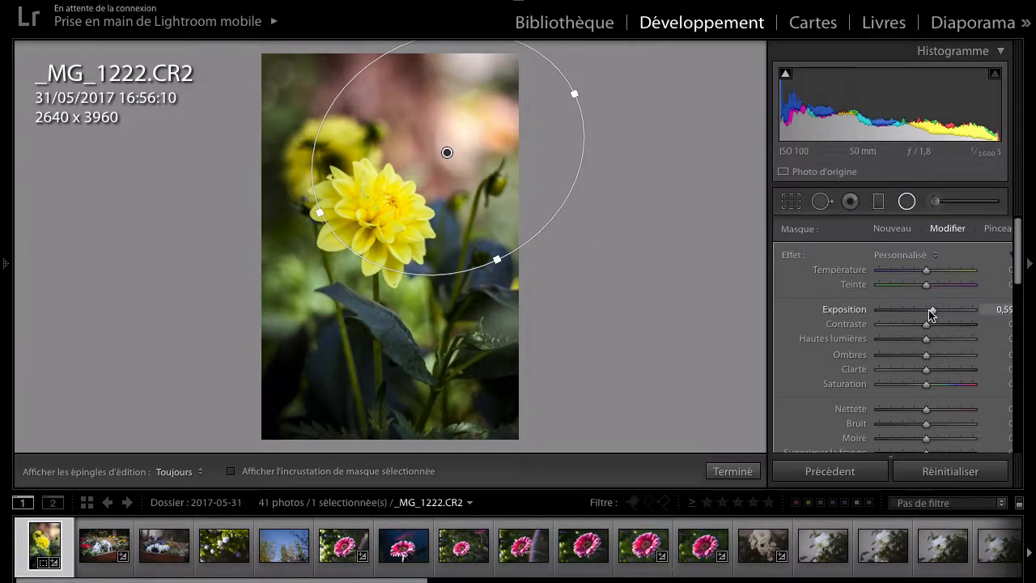
drag(443, 155, 450, 177)
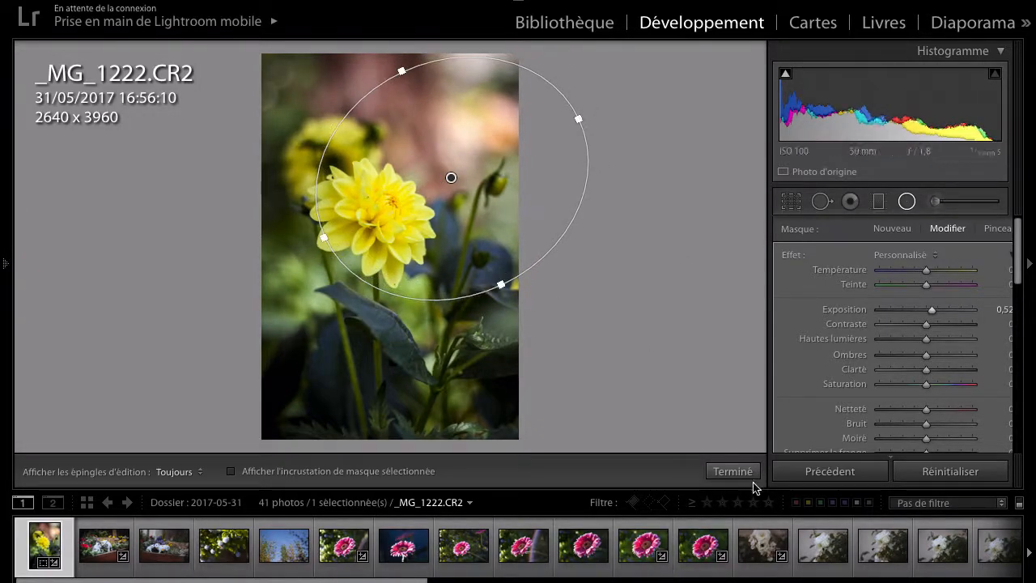
click(733, 472)
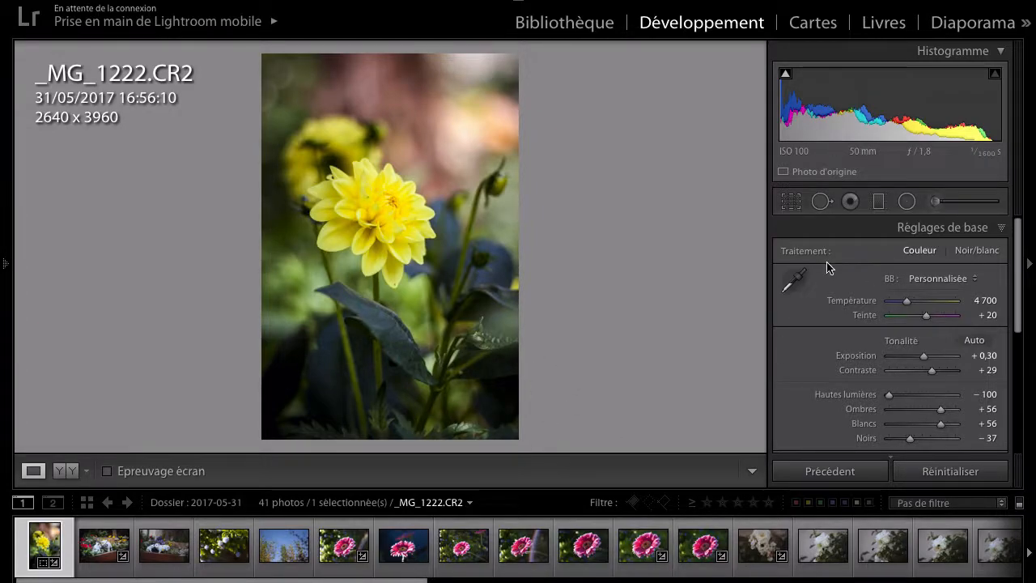
- Add a graduated filter over the photo's lower-right corner with Exposition at −0,77 and widen its transition
click(878, 204)
drag(502, 430, 451, 348)
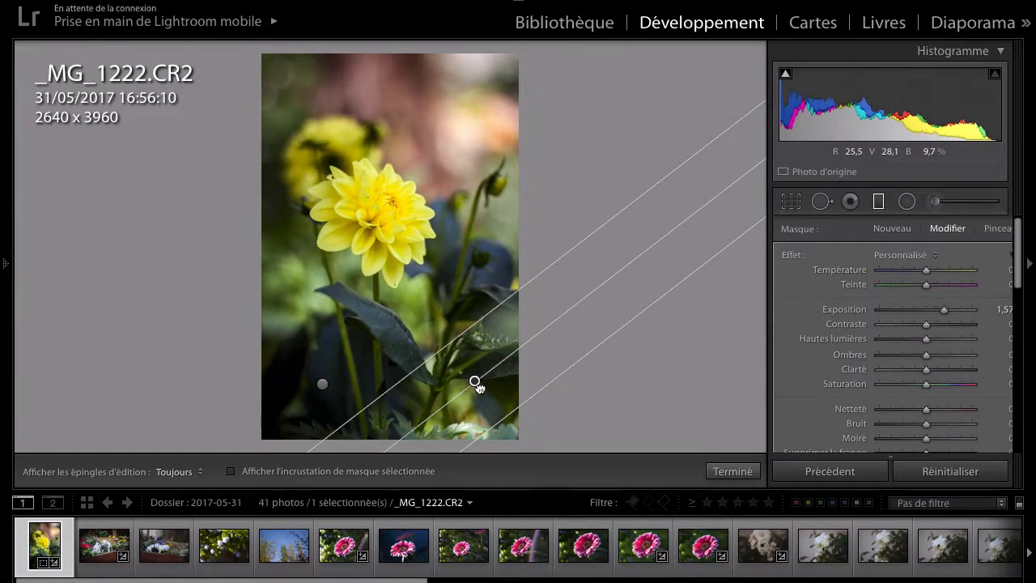
drag(478, 383, 519, 418)
double_click(850, 311)
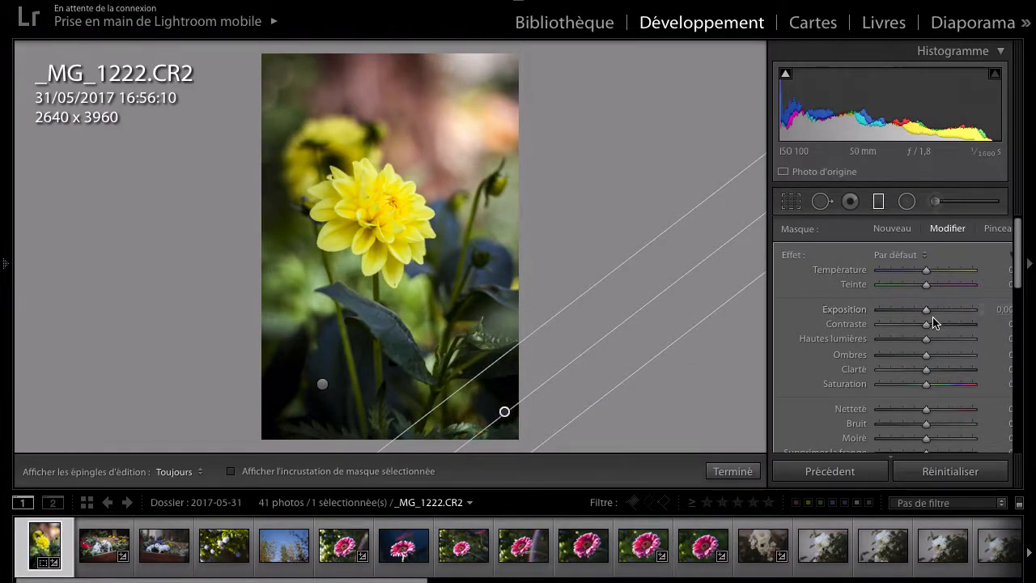
drag(919, 314, 916, 310)
drag(500, 366, 463, 345)
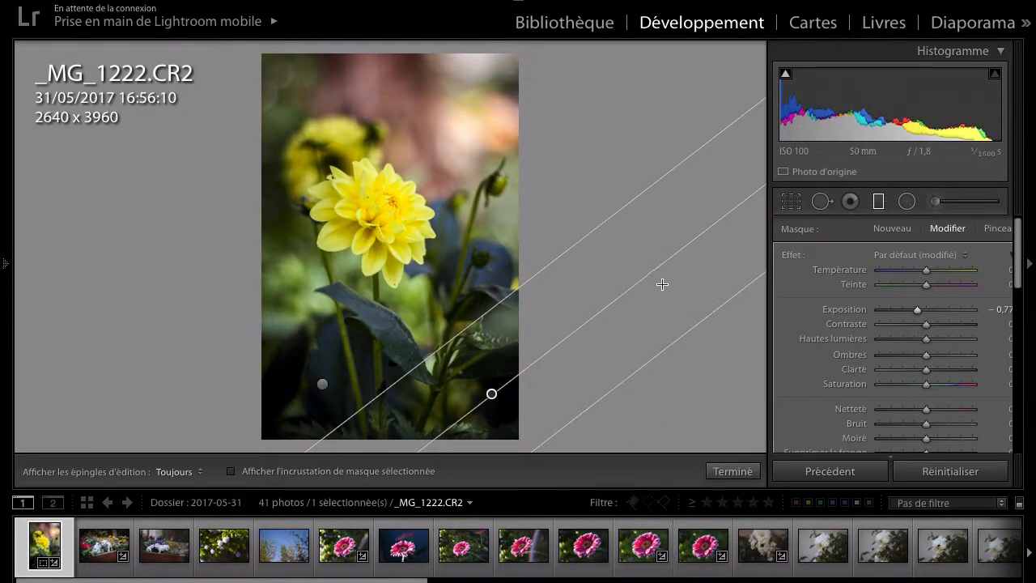
drag(657, 271, 659, 294)
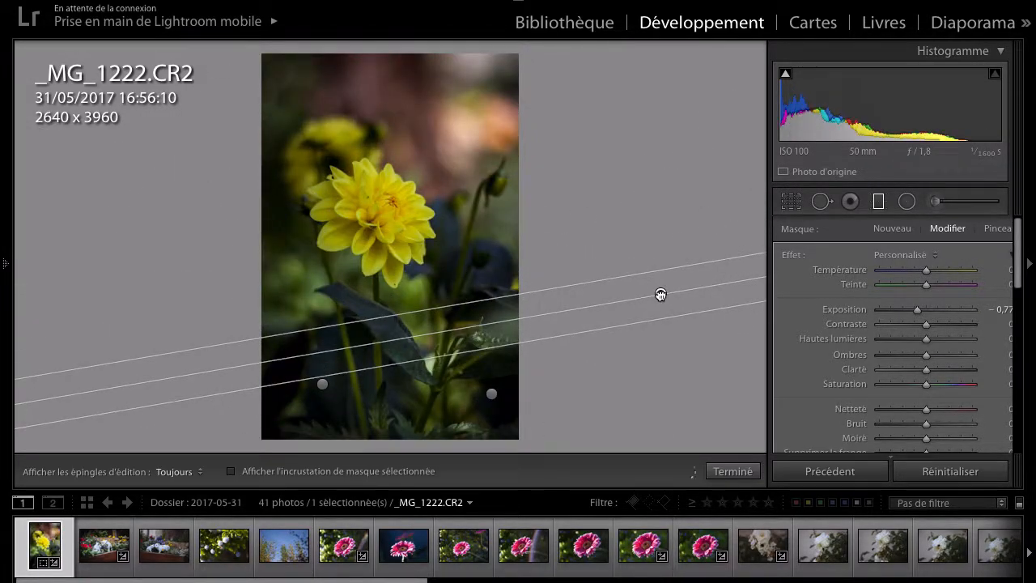
key(Delete)
click(492, 393)
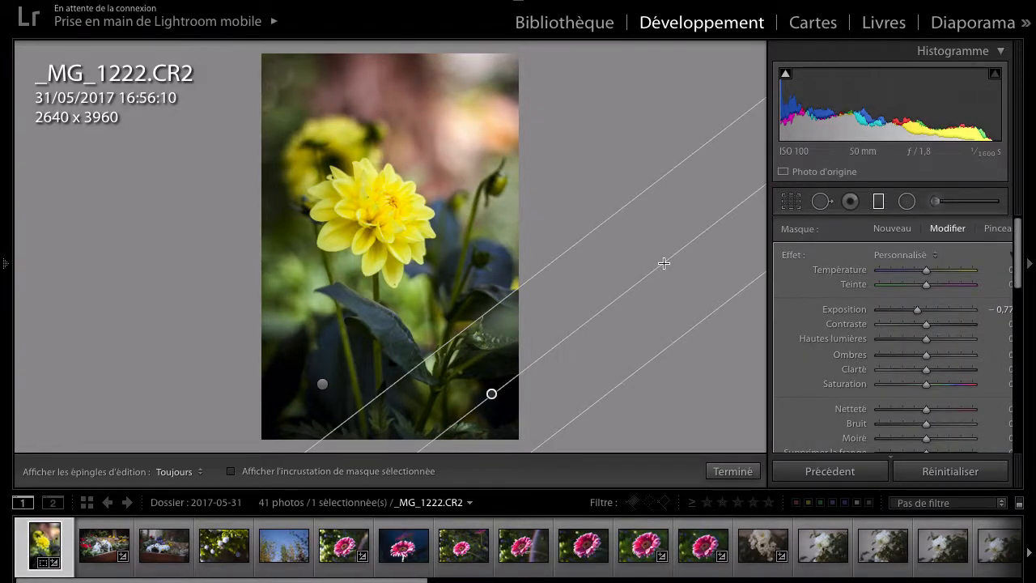
drag(649, 272, 640, 255)
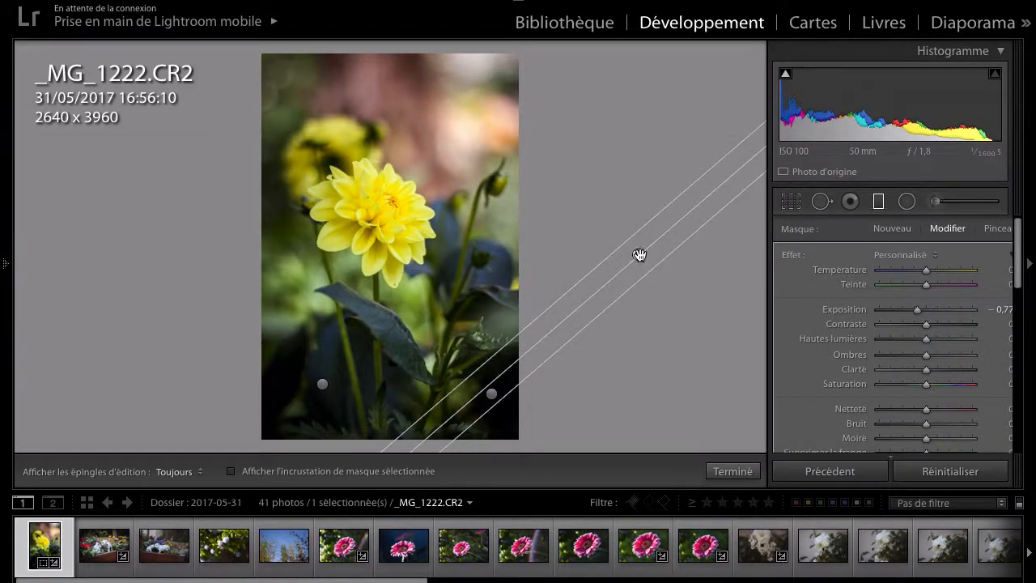
key(Delete)
click(491, 394)
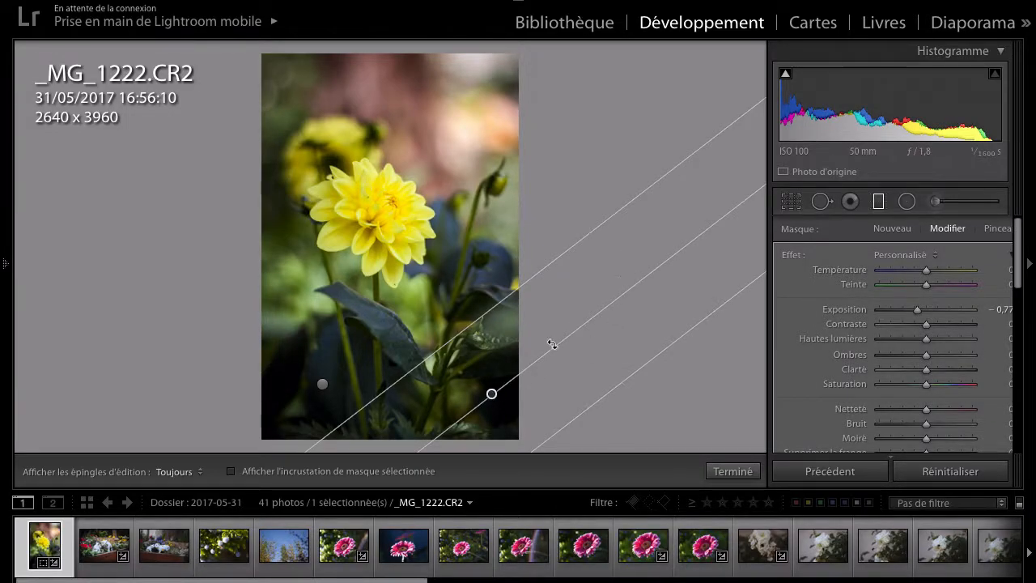
- Rotate the lower-right graduated filter slightly, shift it inward, set its Exposition to −1,01 and finish editing it
drag(504, 381, 697, 224)
drag(462, 325, 457, 319)
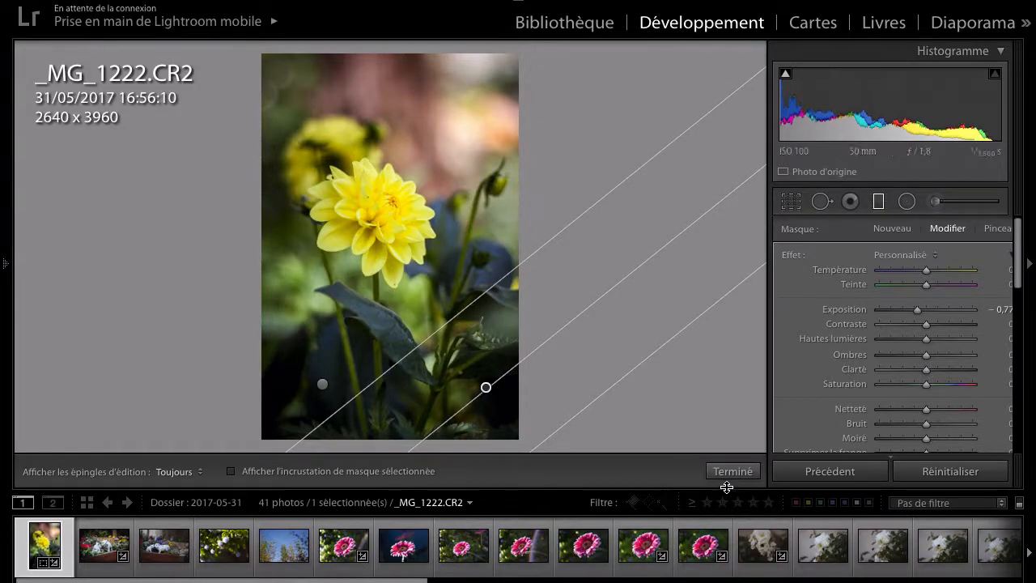
drag(910, 310, 913, 312)
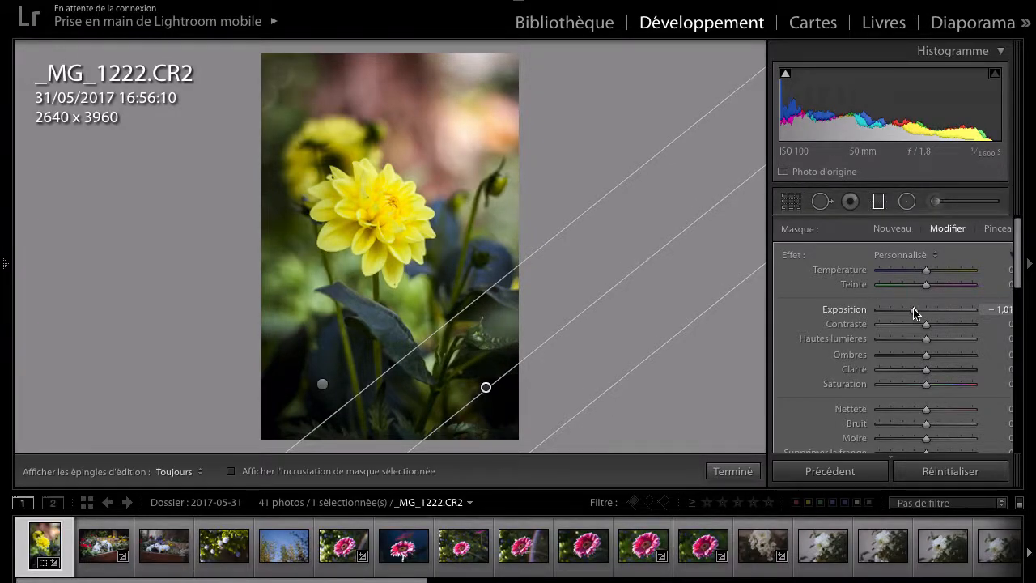
click(733, 471)
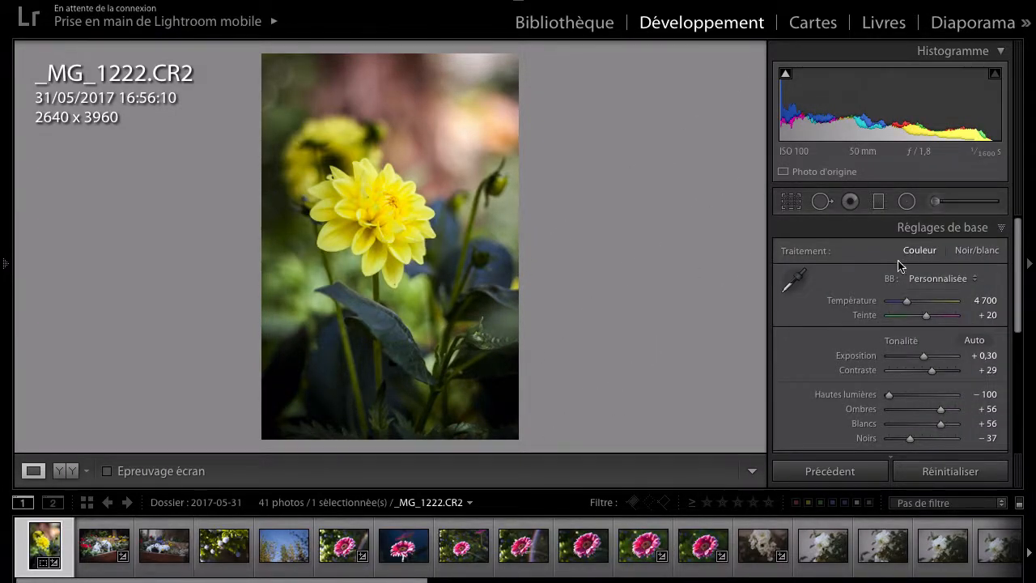
- Review the basic settings and examine the flower's petals and the surrounding background at full size
scroll(810, 370, down, 3)
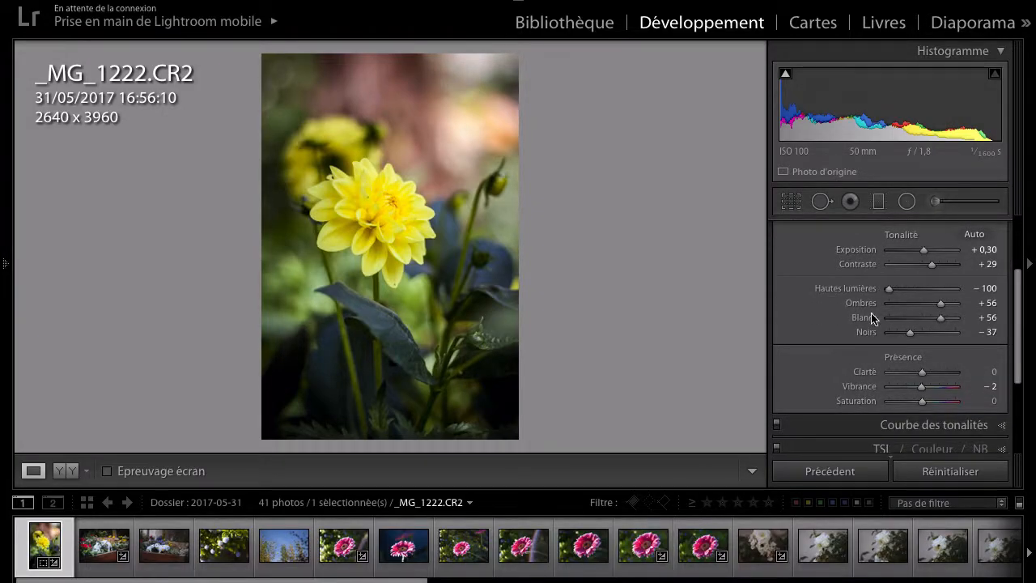
scroll(870, 320, up, 3)
scroll(873, 328, down, 4)
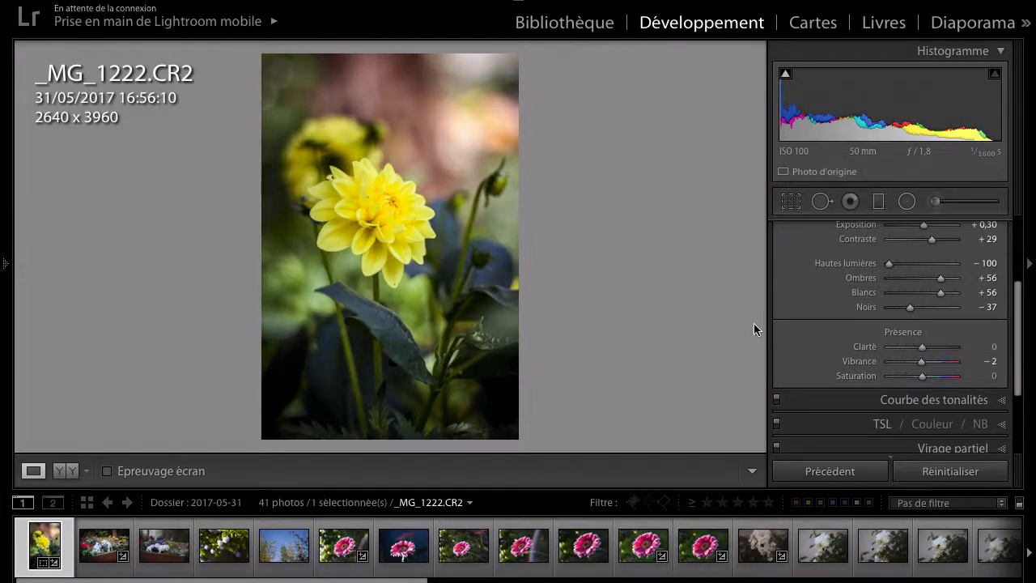
click(416, 232)
drag(497, 222, 542, 376)
click(486, 250)
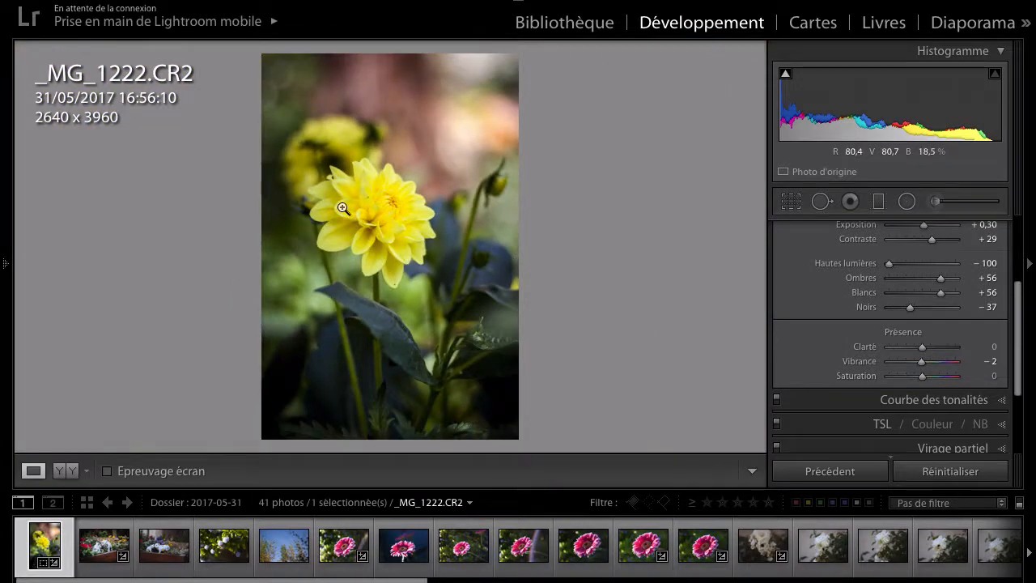
click(320, 212)
click(389, 297)
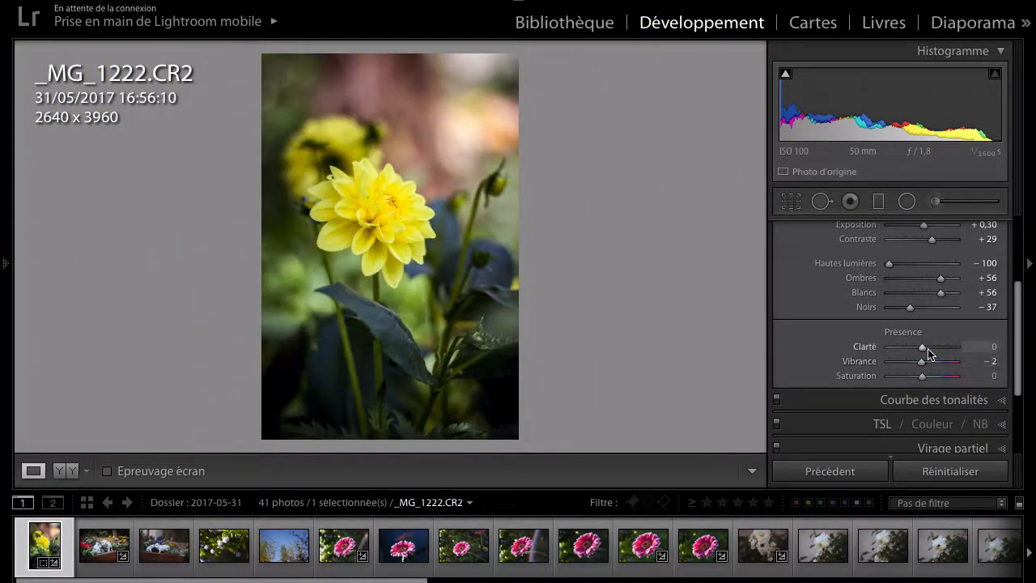
- Try Clarté at +100, check the petals up close, and reduce Clarté to +41
scroll(834, 324, up, 1)
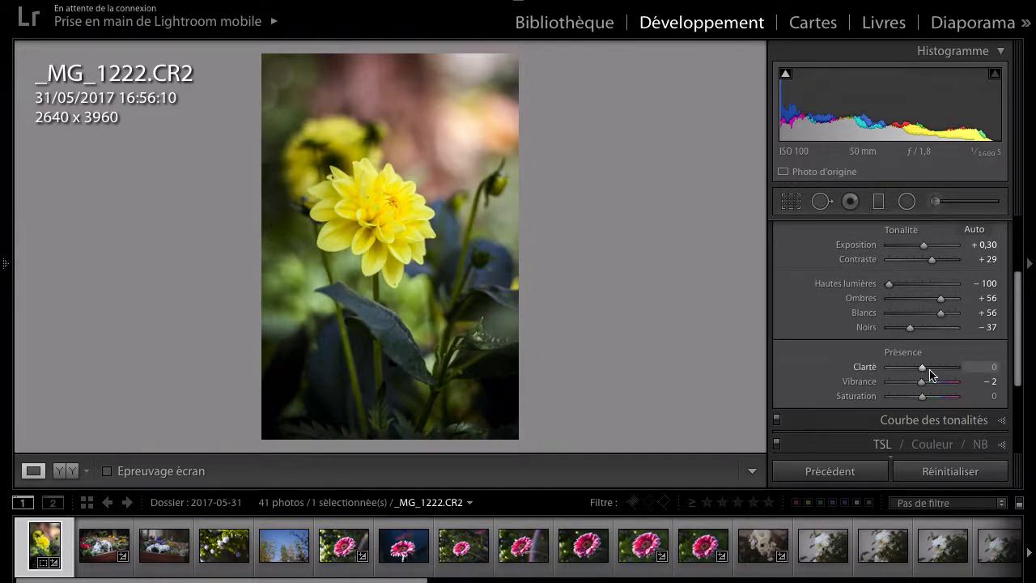
drag(929, 370, 960, 370)
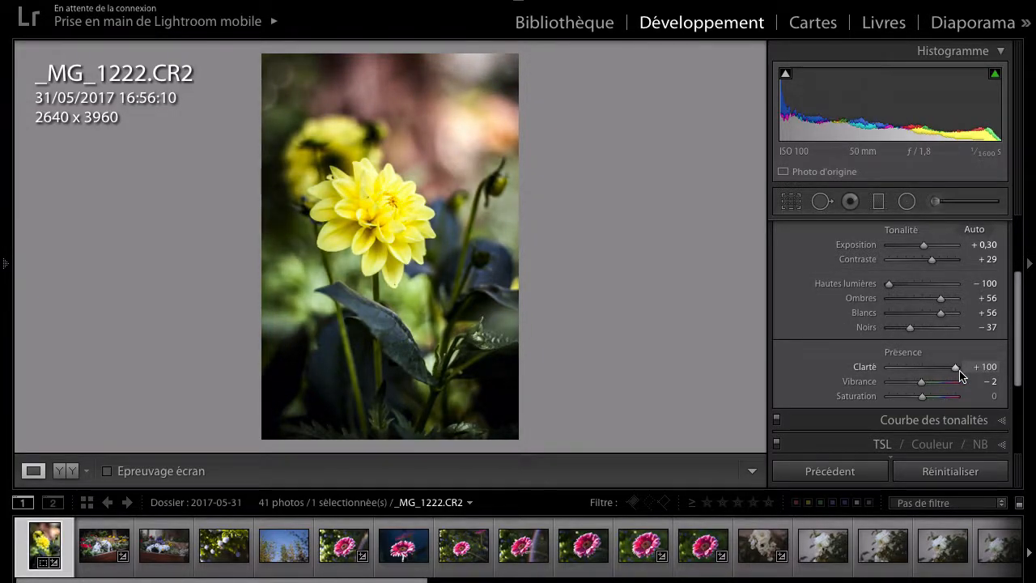
click(421, 211)
drag(420, 210, 575, 37)
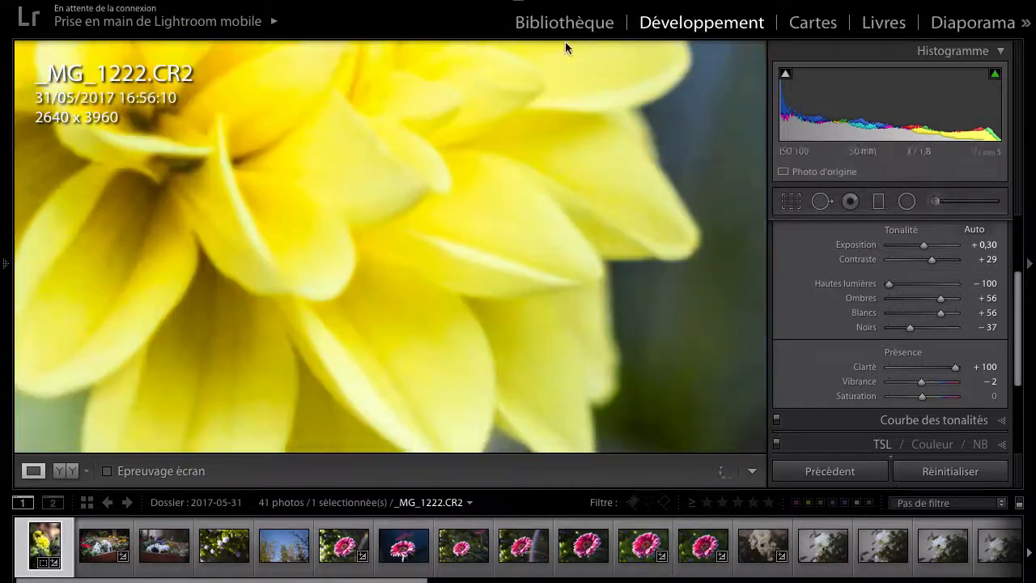
click(497, 226)
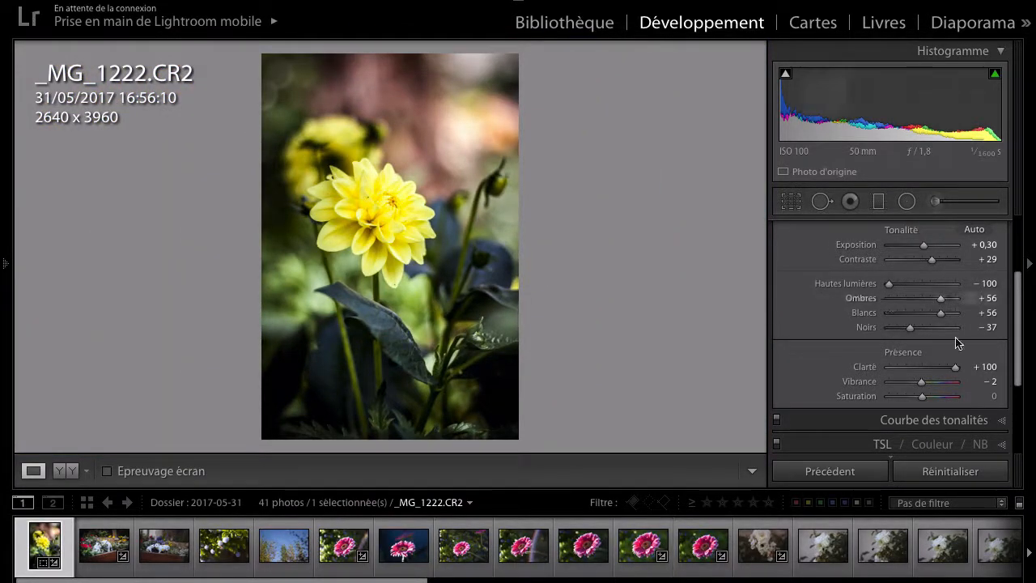
mouse_move(949, 366)
mouse_down()
mouse_move(929, 374)
mouse_move(936, 370)
mouse_up()
- Reset the photo's basic Exposition and raise it to +0,10
scroll(917, 251, up, 1)
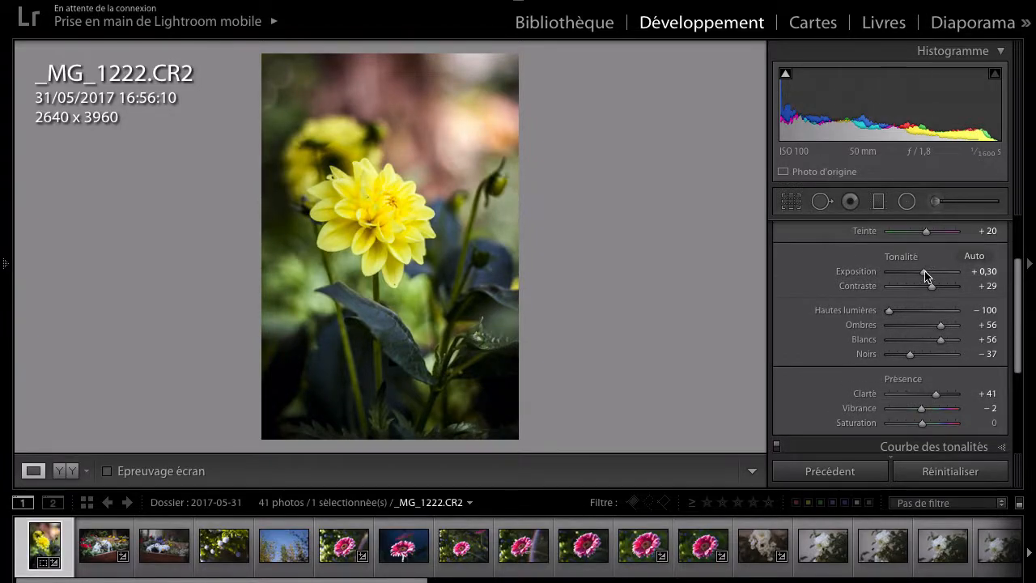
double_click(922, 274)
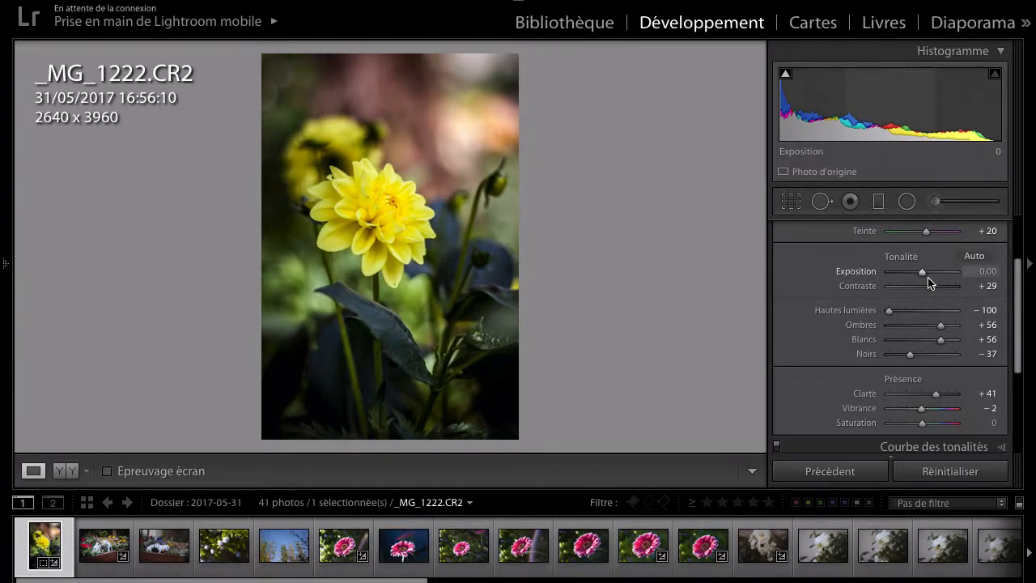
drag(921, 274, 921, 274)
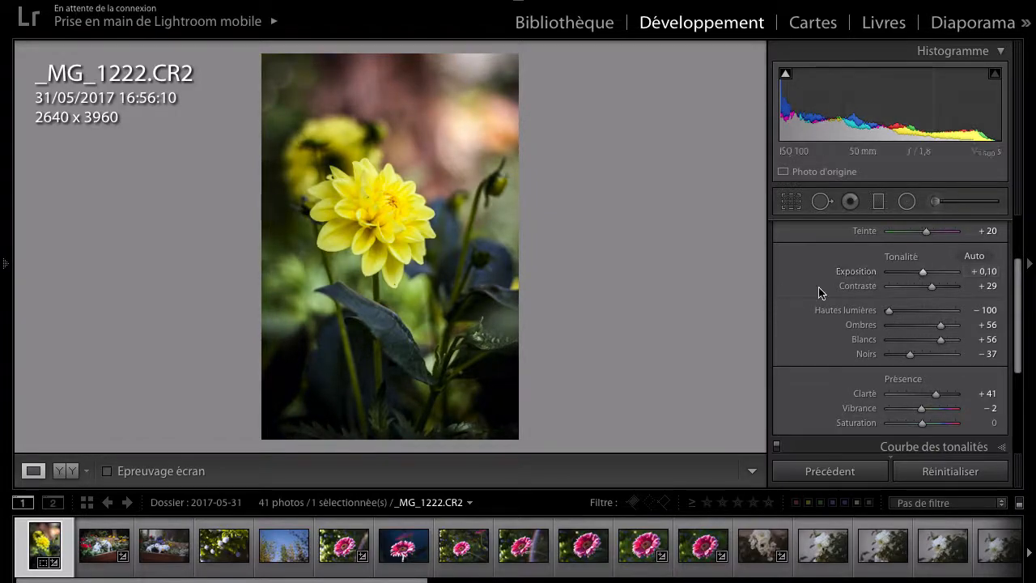
- Reset the basic Exposition to its default and set it to +0,20
double_click(855, 272)
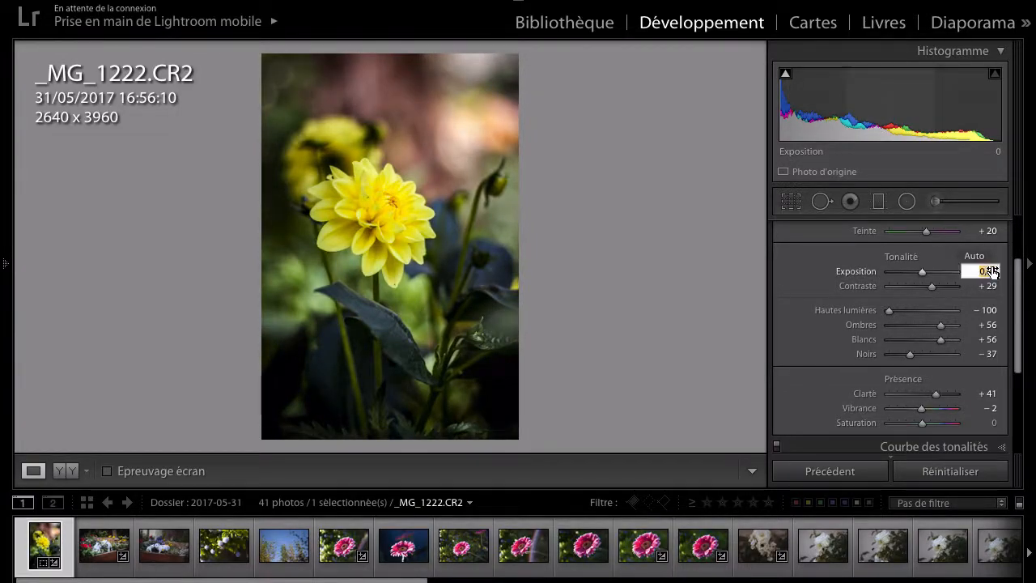
key(Return)
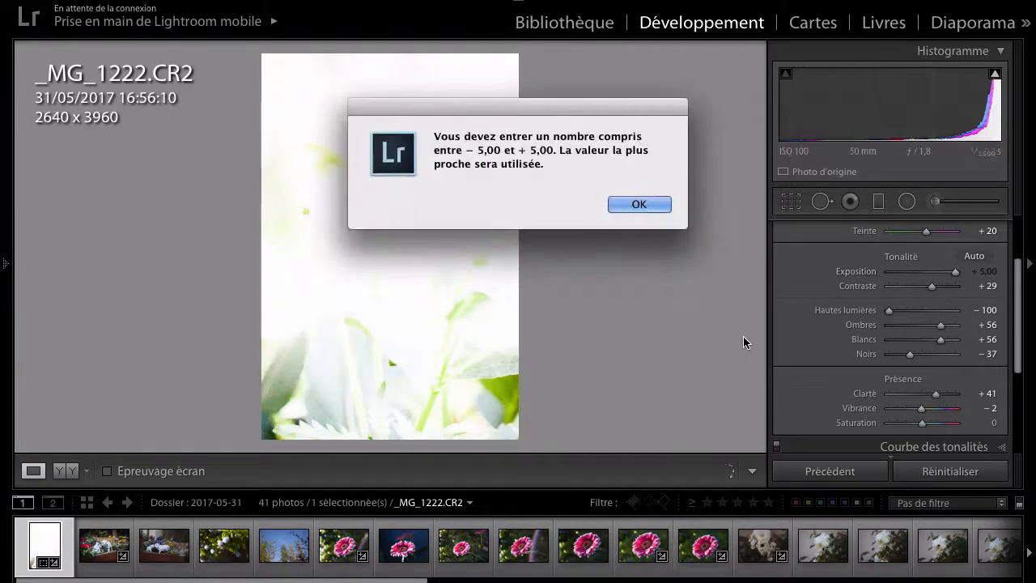
click(638, 214)
text(0,2)
key(Return)
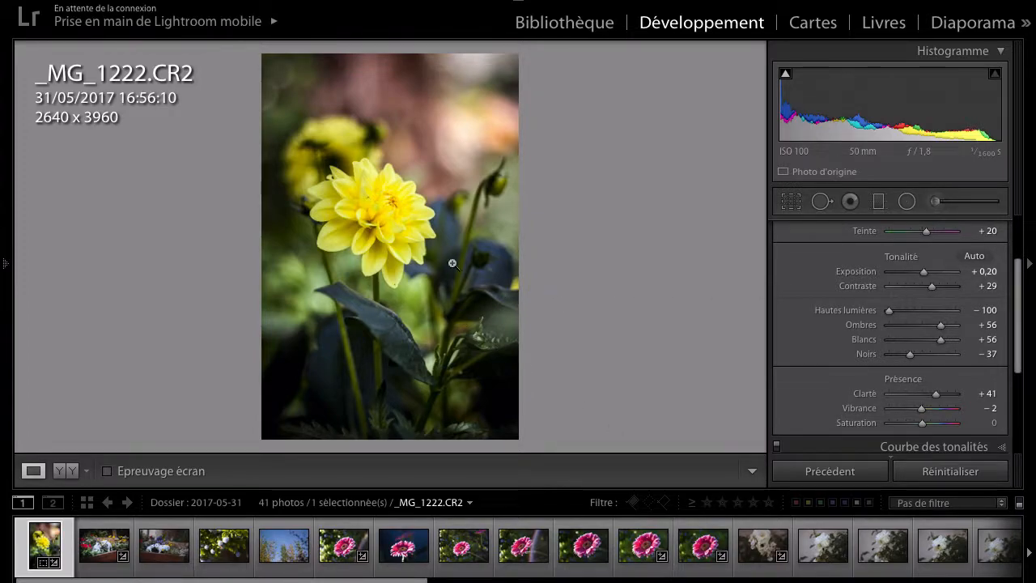
- Draw a new radial filter around the yellow flower and reset all its effect settings
click(906, 202)
drag(369, 204, 390, 229)
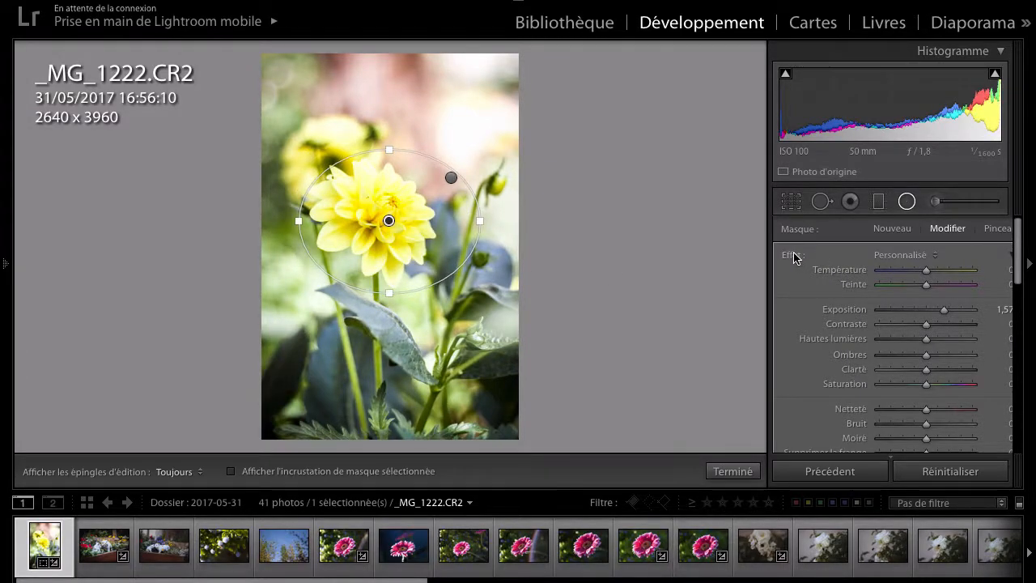
double_click(794, 257)
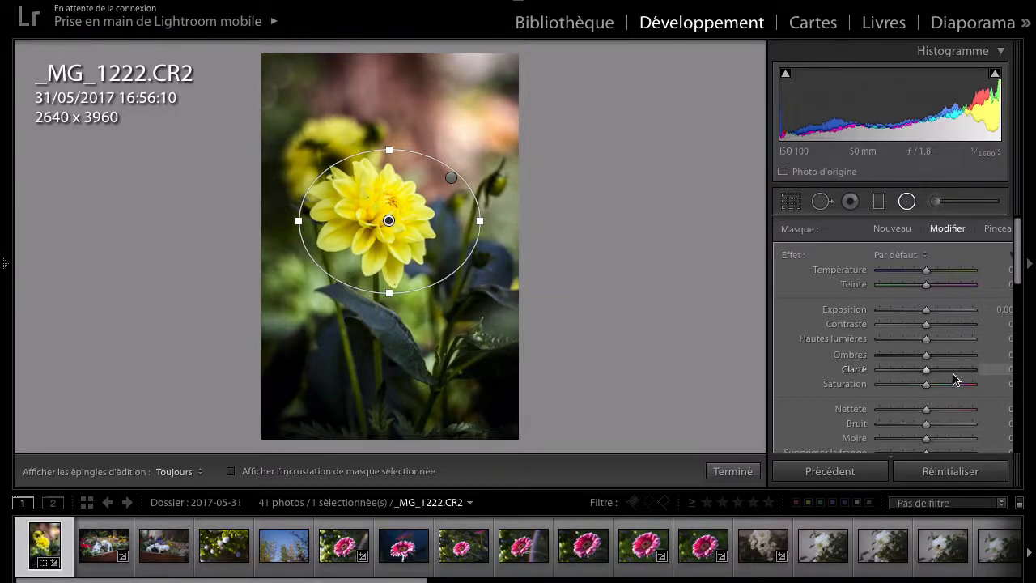
- Set the flower's radial filter to Clarté 30 and Exposition −0,03, and invert its mask
drag(975, 380, 950, 380)
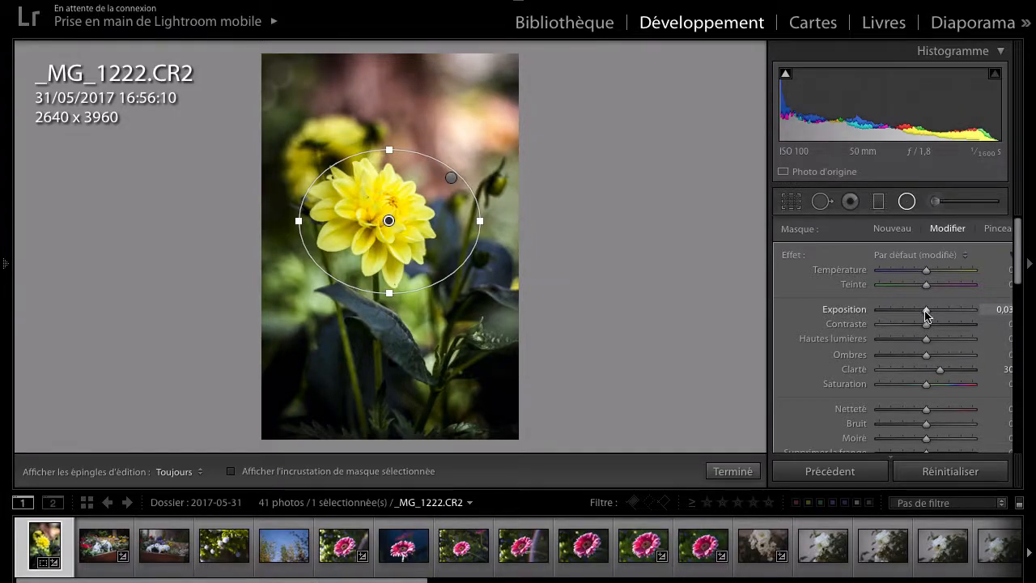
drag(928, 316, 924, 316)
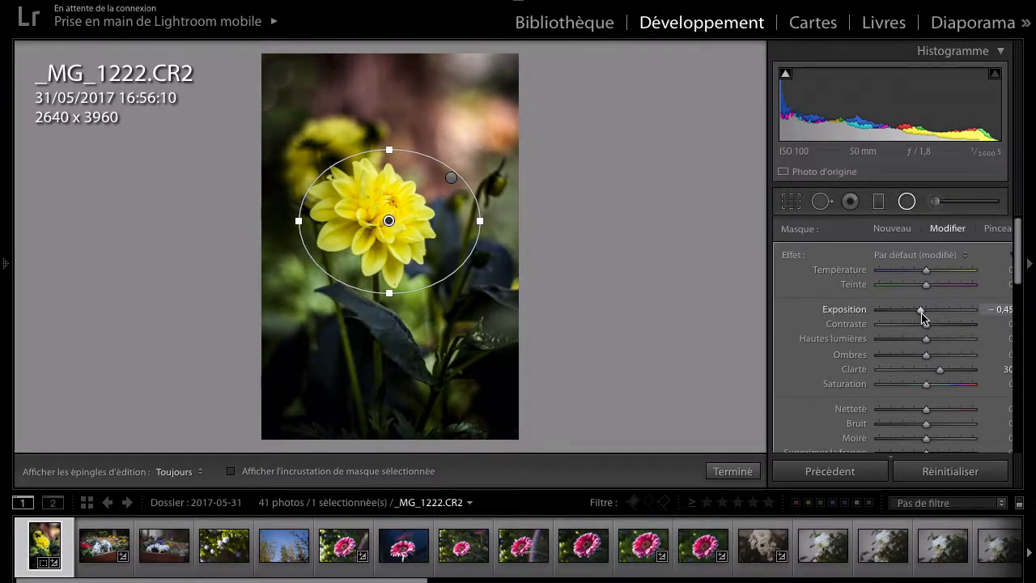
scroll(907, 340, down, 4)
click(876, 369)
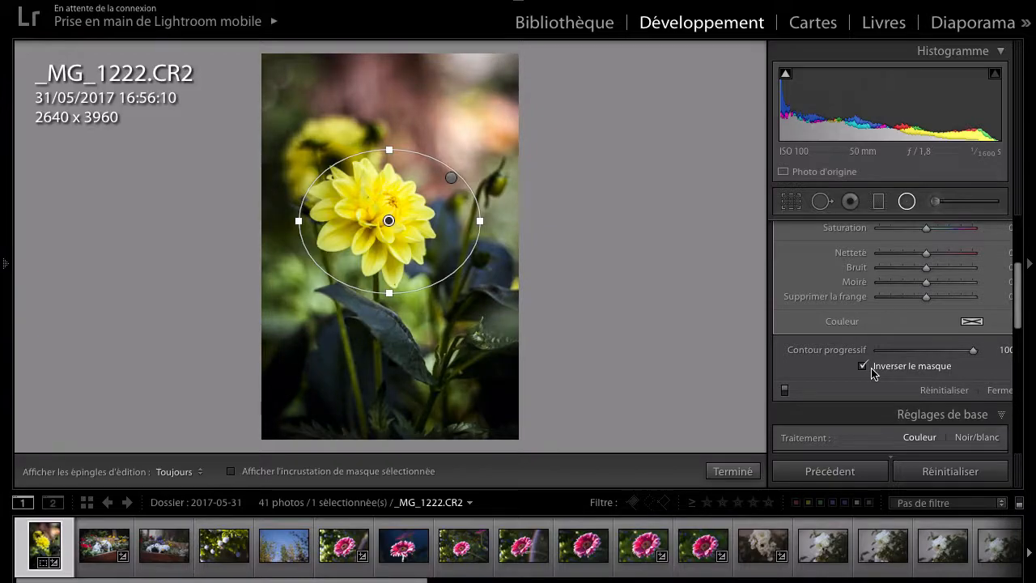
- Move the radial filter off the flower, show and hide its mask overlay, and return it onto the flower
drag(425, 231, 505, 150)
scroll(804, 283, up, 4)
click(260, 475)
click(260, 476)
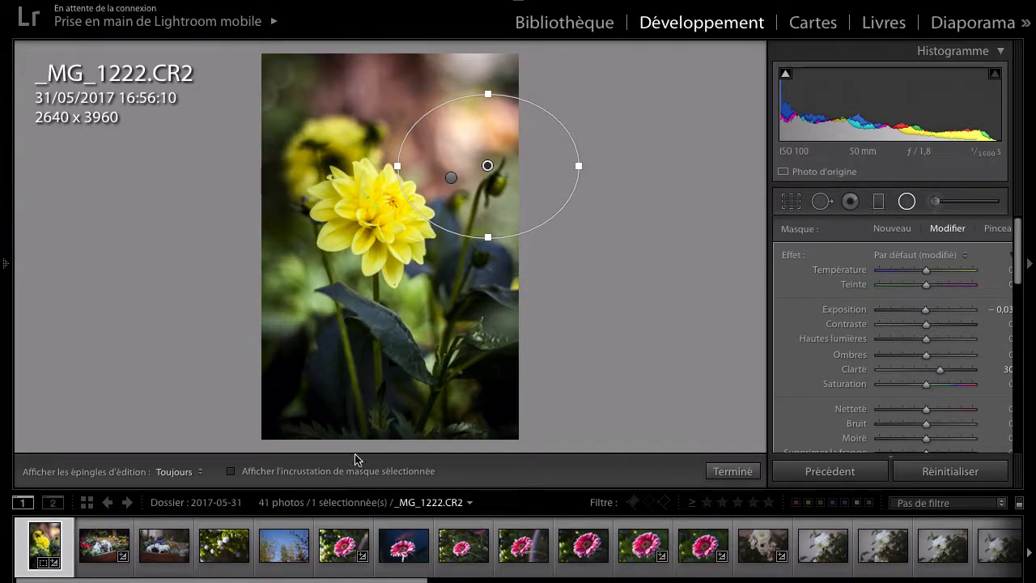
drag(485, 169, 387, 217)
- Set the flower's radial filter to Température 11, Hautes lumières −17 and Exposition −0,31
drag(921, 314, 918, 312)
double_click(920, 315)
scroll(945, 338, down, 1)
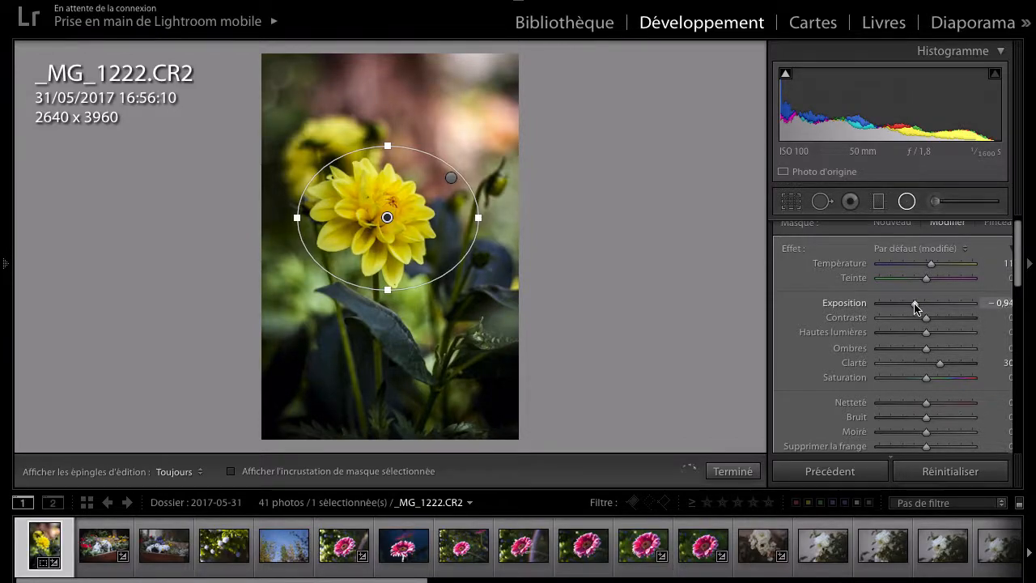
double_click(858, 302)
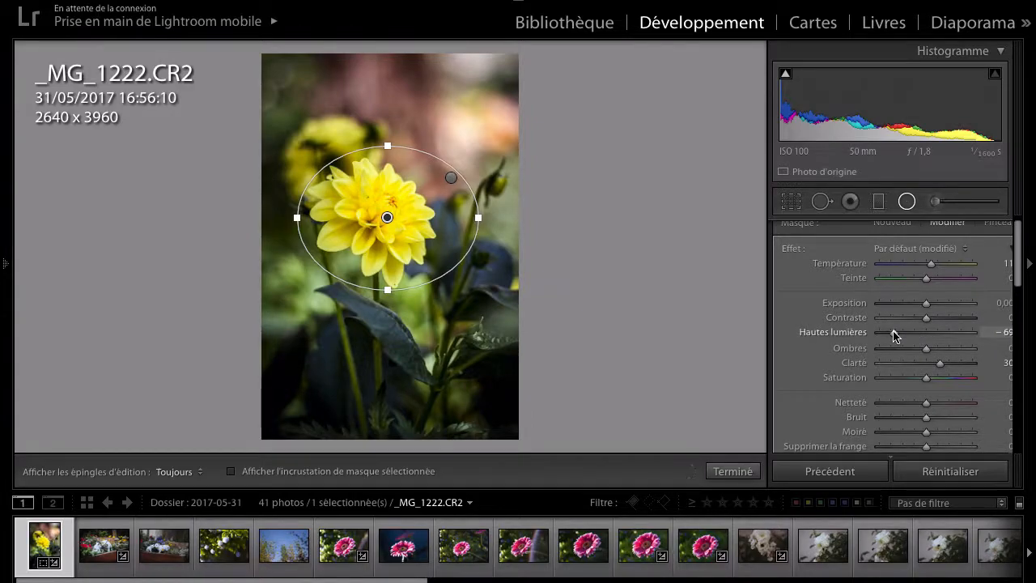
click(907, 333)
click(918, 332)
click(922, 303)
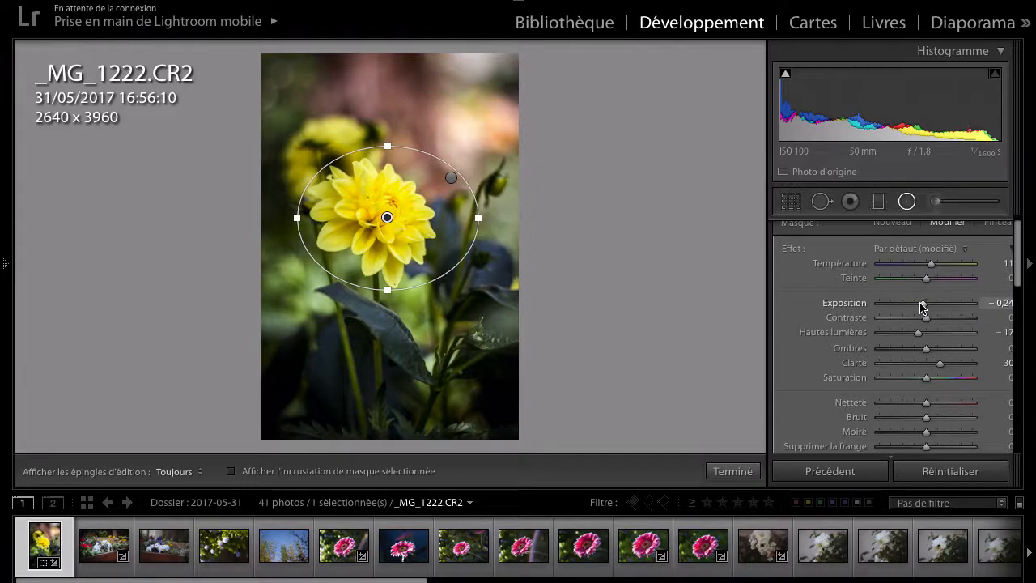
- Enlarge the flower's radial filter in width and height and shift it slightly to the left
drag(295, 218, 282, 218)
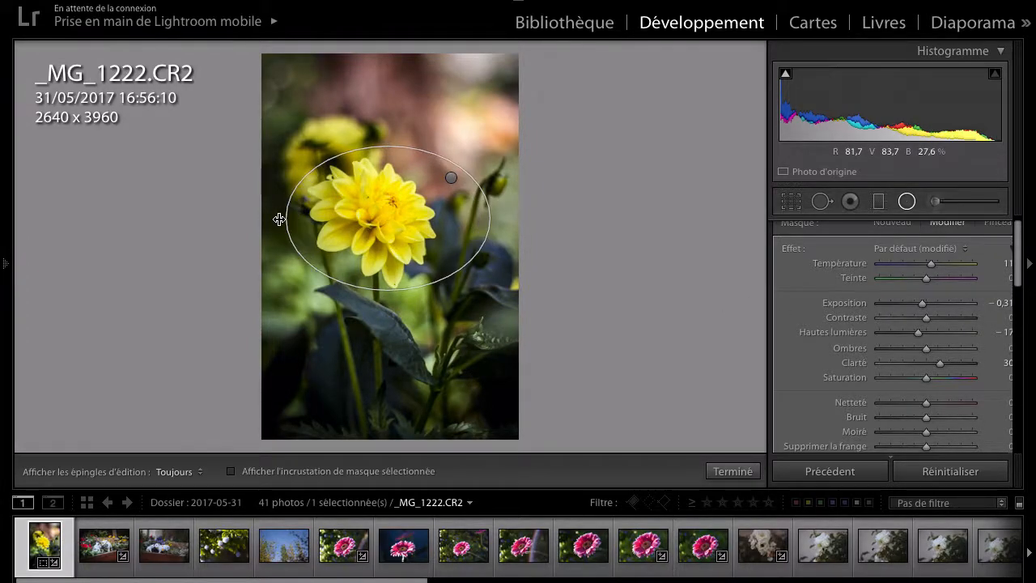
drag(389, 290, 390, 309)
drag(394, 229, 374, 225)
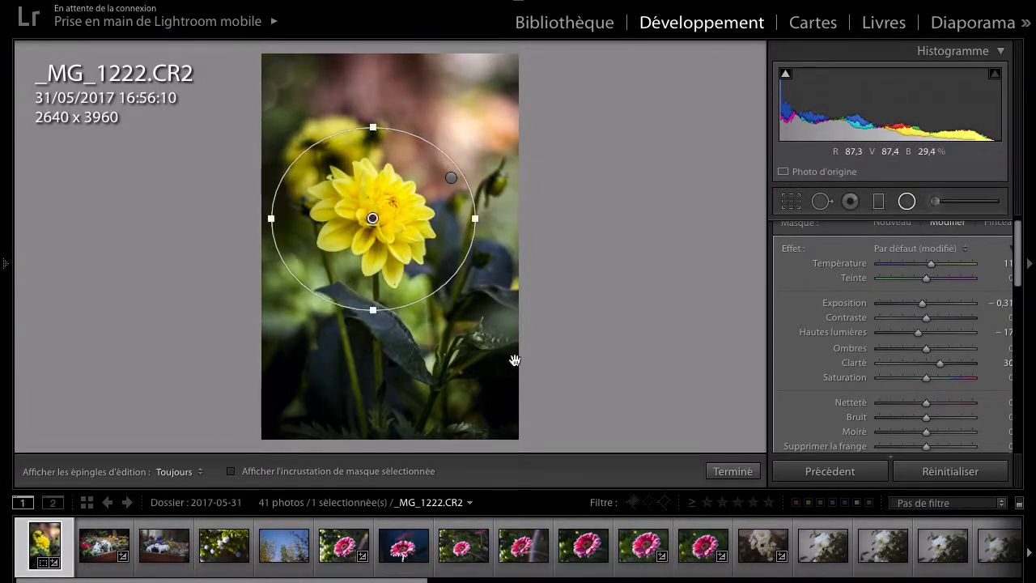
click(729, 470)
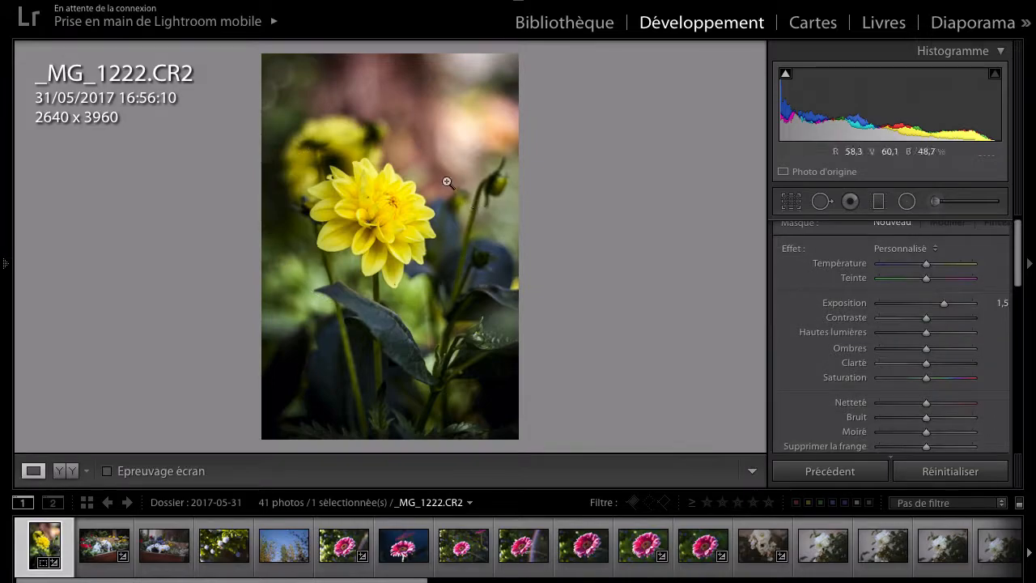
click(906, 201)
click(374, 220)
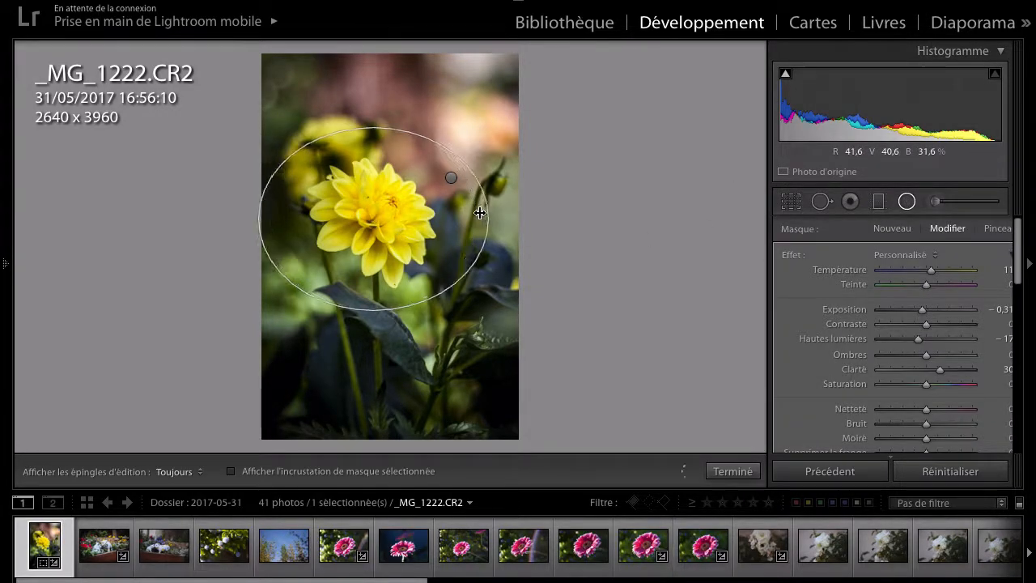
- Lower the Exposition of the radial filter beside the flower's upper right, adjust its ellipse's shape and position, and finish editing
click(451, 178)
drag(939, 316, 935, 316)
drag(325, 238, 308, 245)
mouse_move(461, 166)
mouse_down()
mouse_move(607, 157)
mouse_move(444, 153)
mouse_move(462, 153)
mouse_up()
mouse_move(608, 94)
mouse_down()
mouse_move(574, 109)
mouse_move(591, 97)
mouse_up()
drag(464, 160, 452, 161)
click(731, 470)
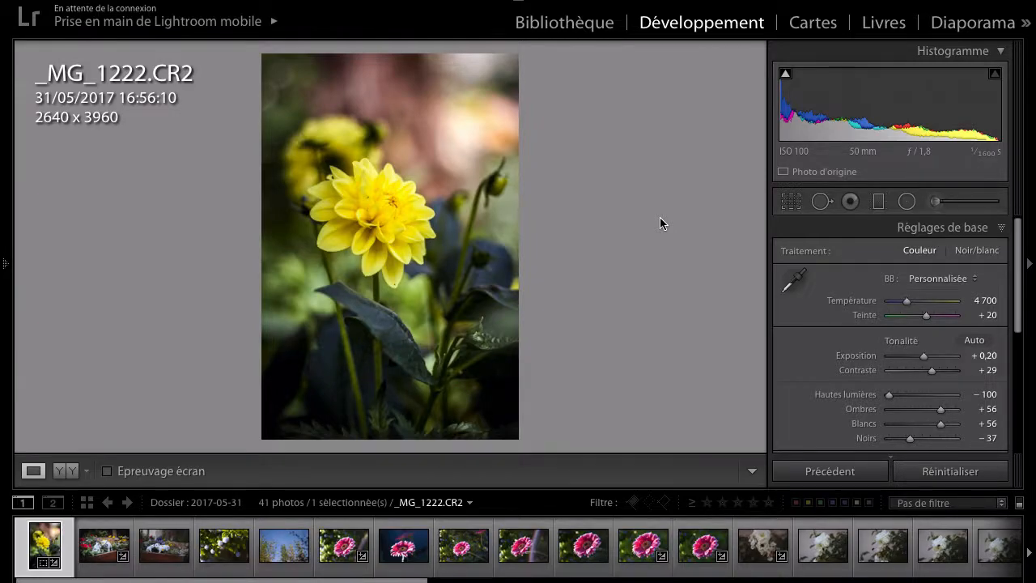
- Compare the photo before and after editing, and revert it to its Importation state in the history
key(y)
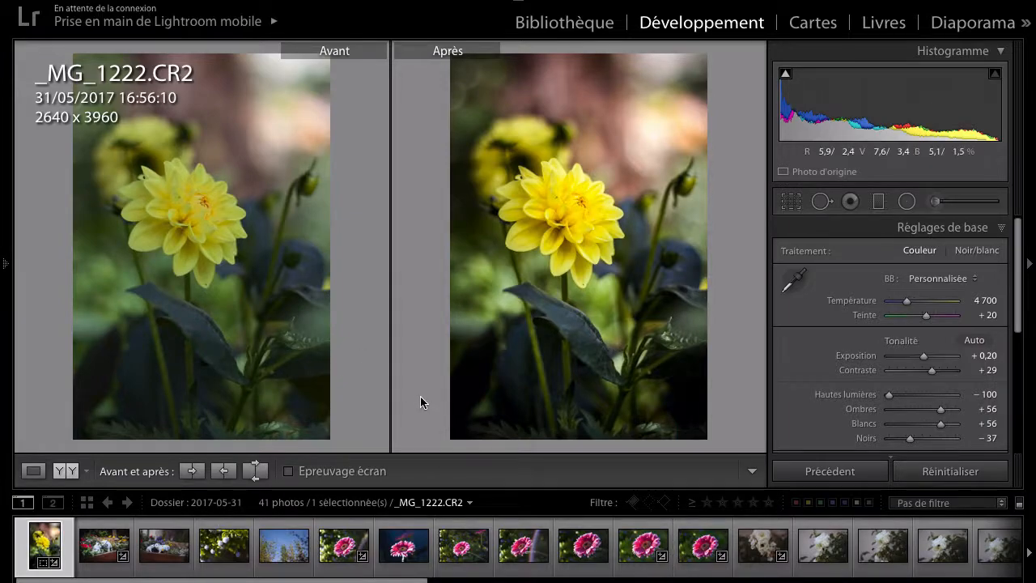
key(y)
click(3, 283)
scroll(170, 425, down, 10)
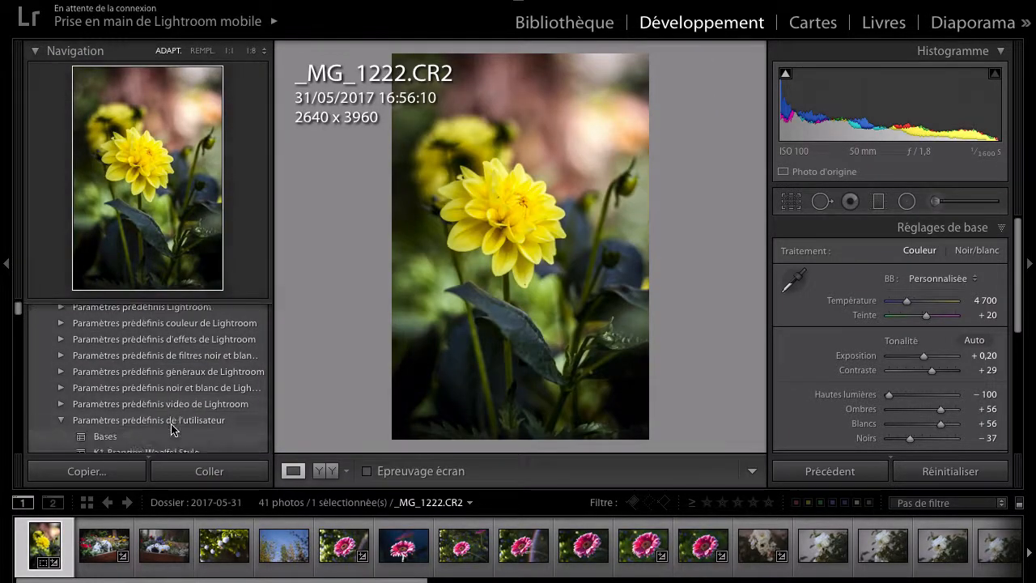
scroll(164, 416, down, 10)
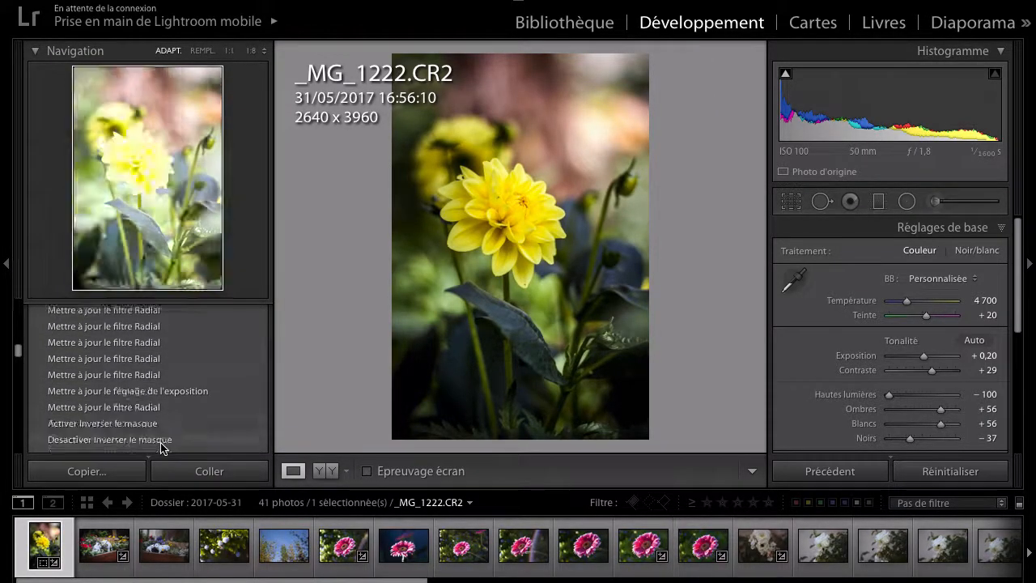
scroll(162, 450, down, 10)
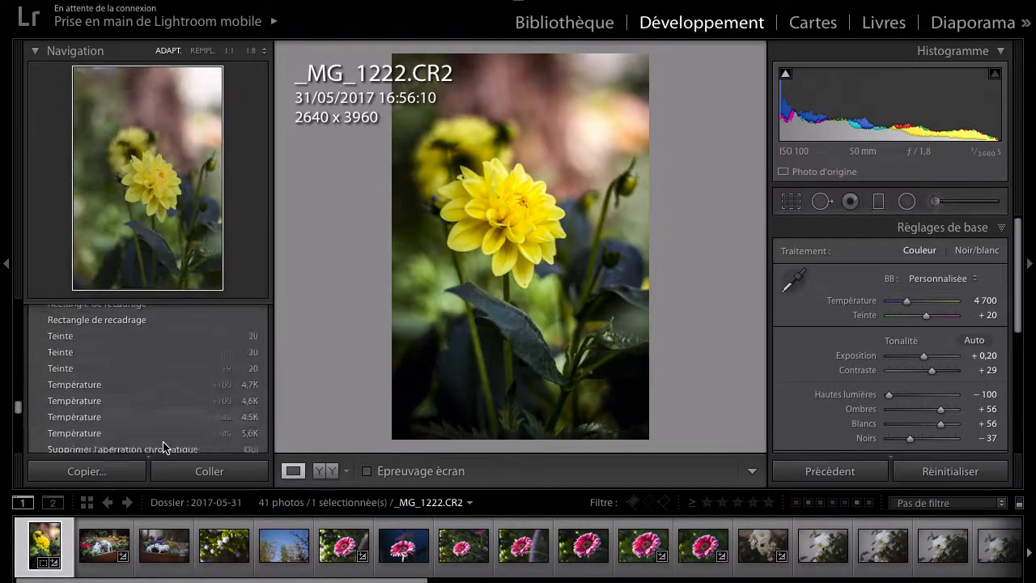
scroll(163, 446, down, 10)
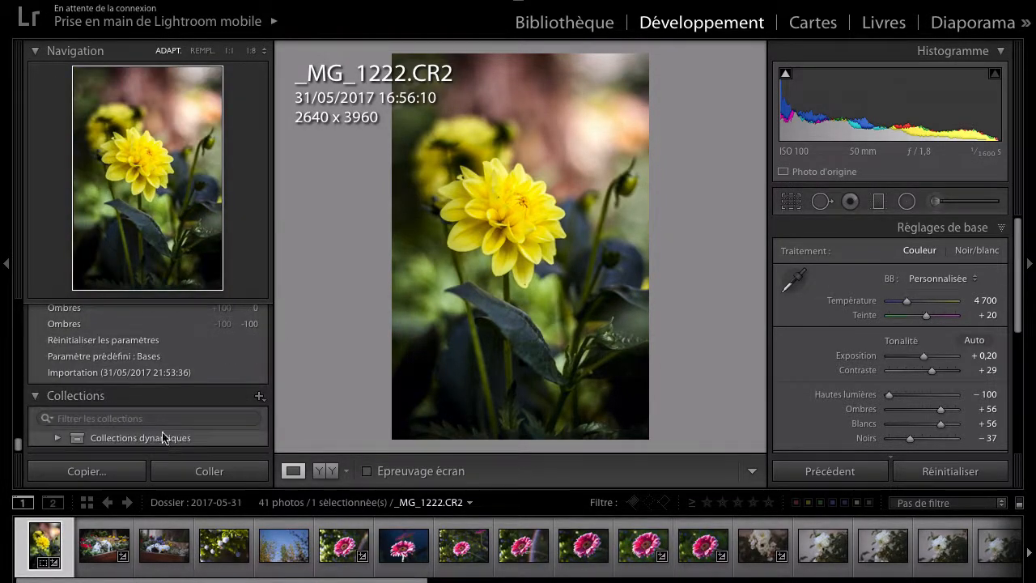
click(171, 373)
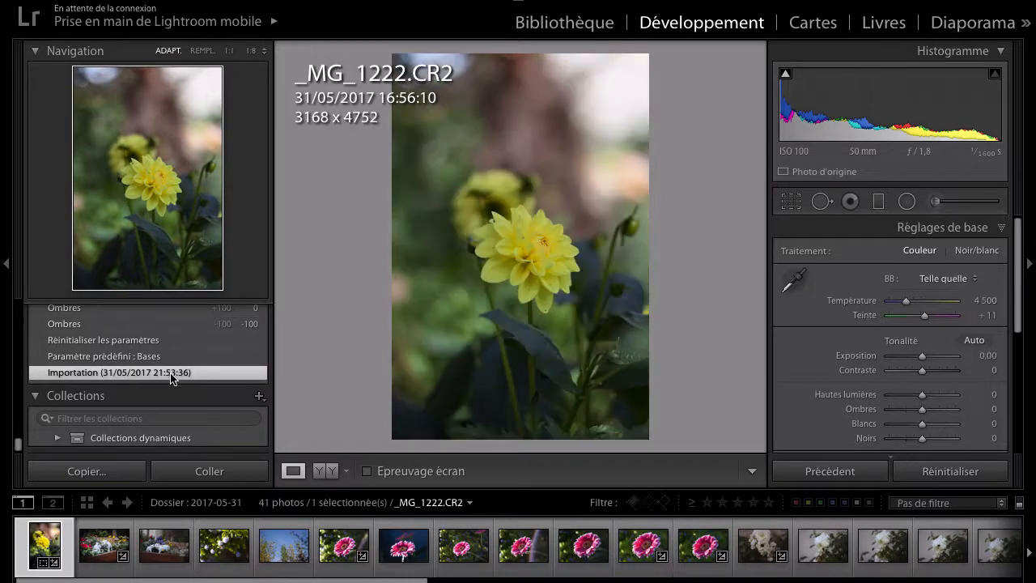
- Restore the most recent radial filter state from the history and hide the history area
scroll(167, 378, up, 5)
scroll(166, 378, up, 10)
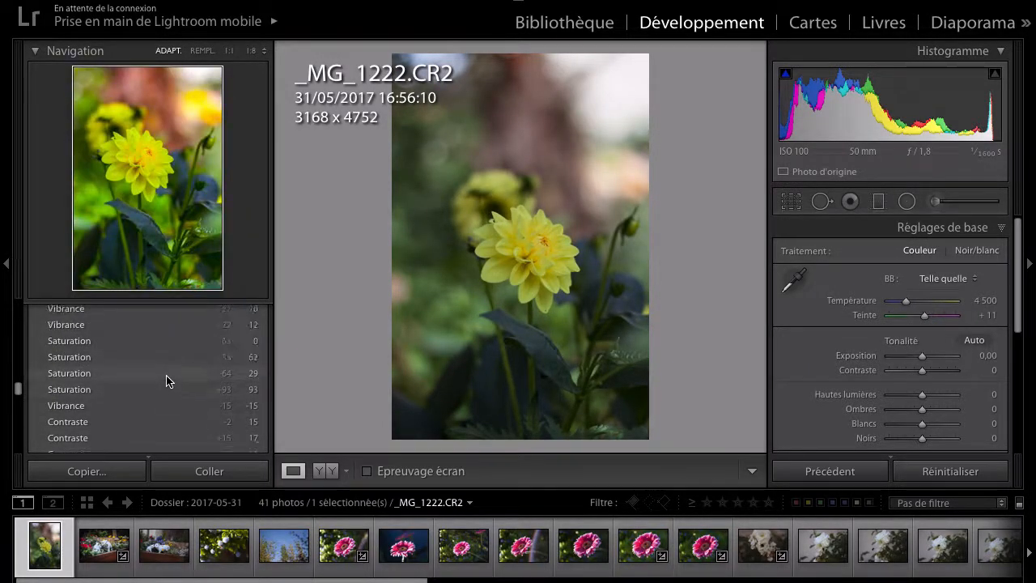
scroll(180, 379, up, 15)
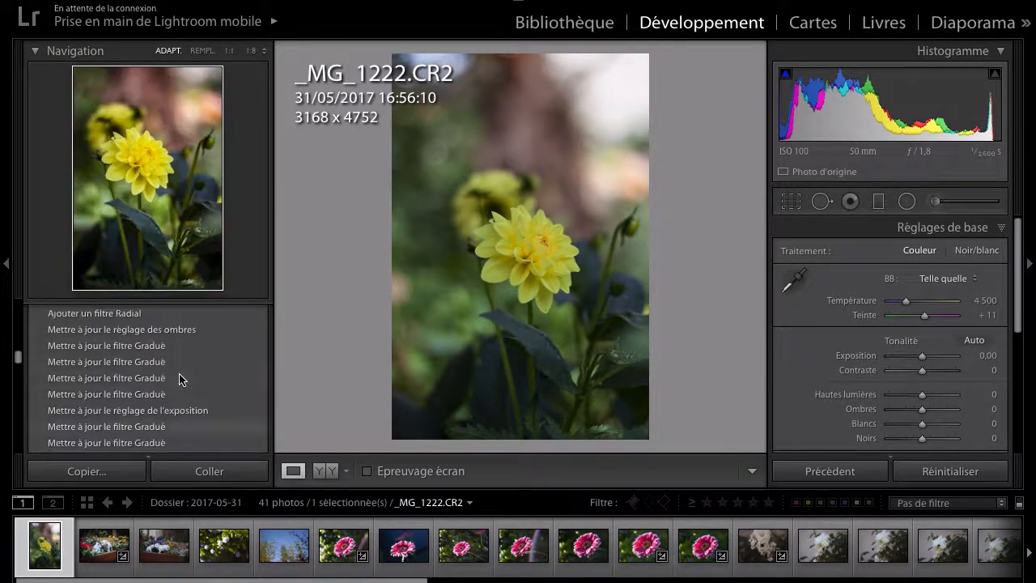
scroll(232, 367, up, 15)
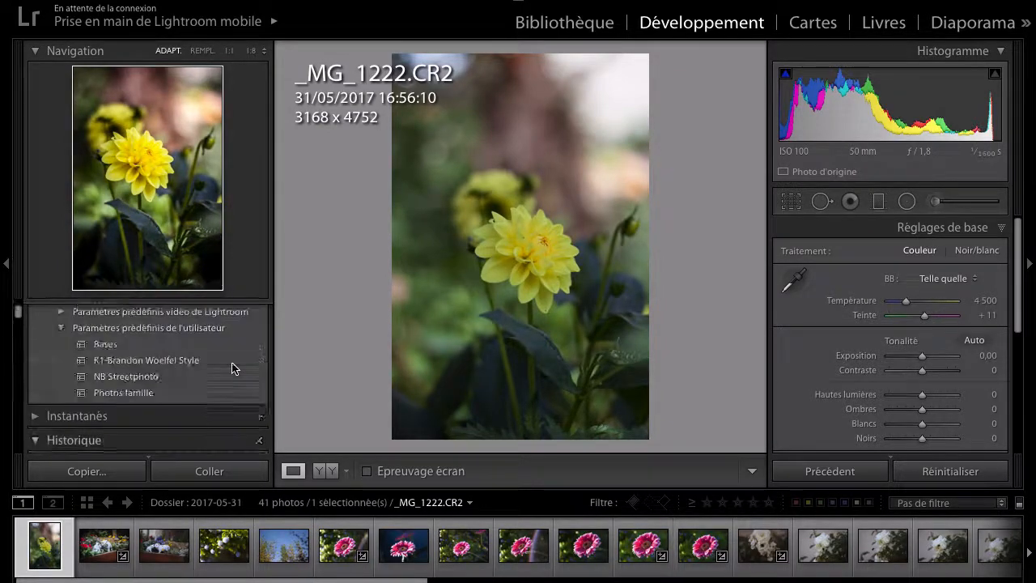
scroll(227, 369, down, 3)
click(186, 379)
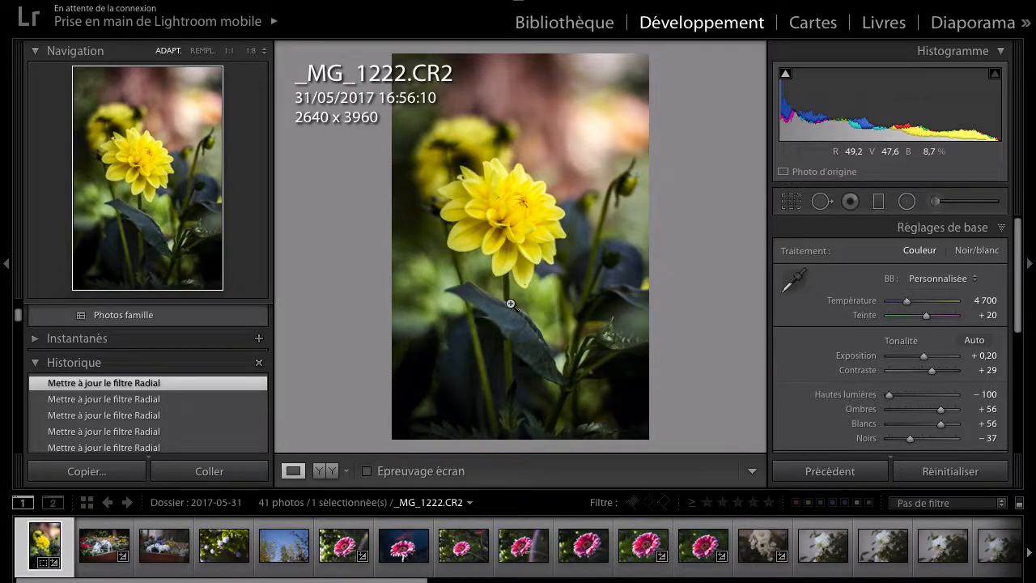
click(6, 266)
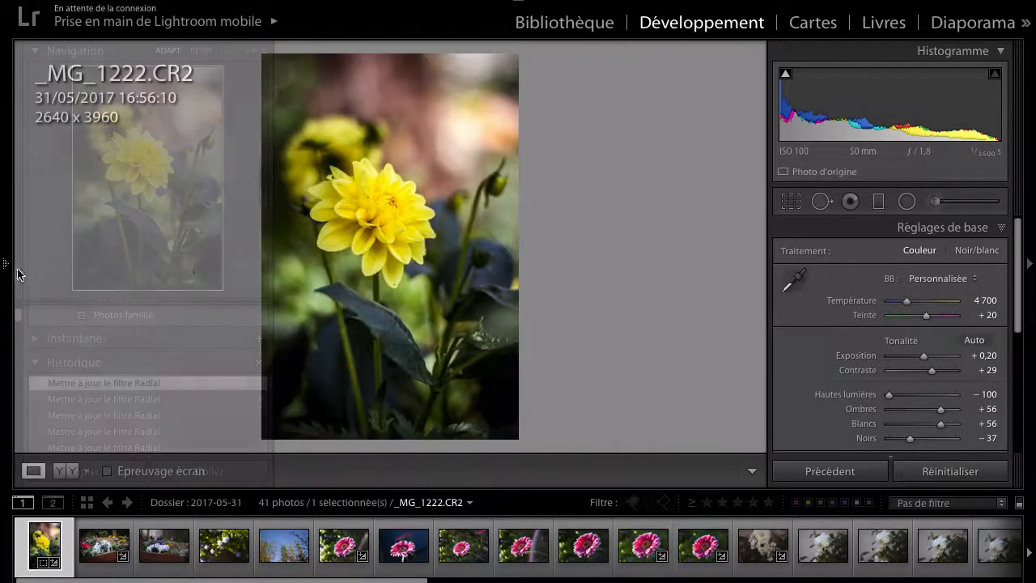
- Set the Exposition of the graduated filter in the photo's lower left to −0,38
click(877, 205)
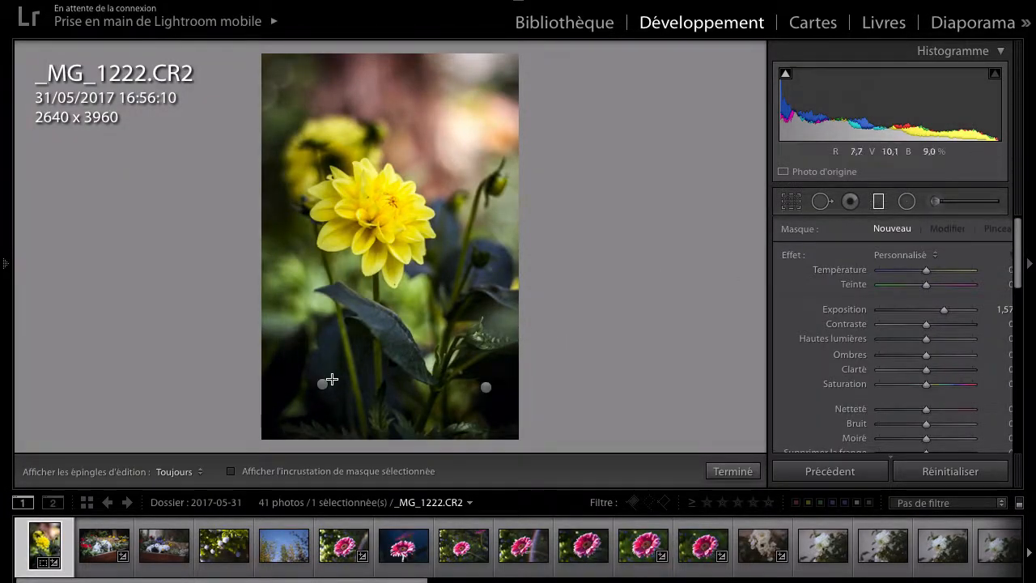
mouse_move(320, 386)
click(322, 388)
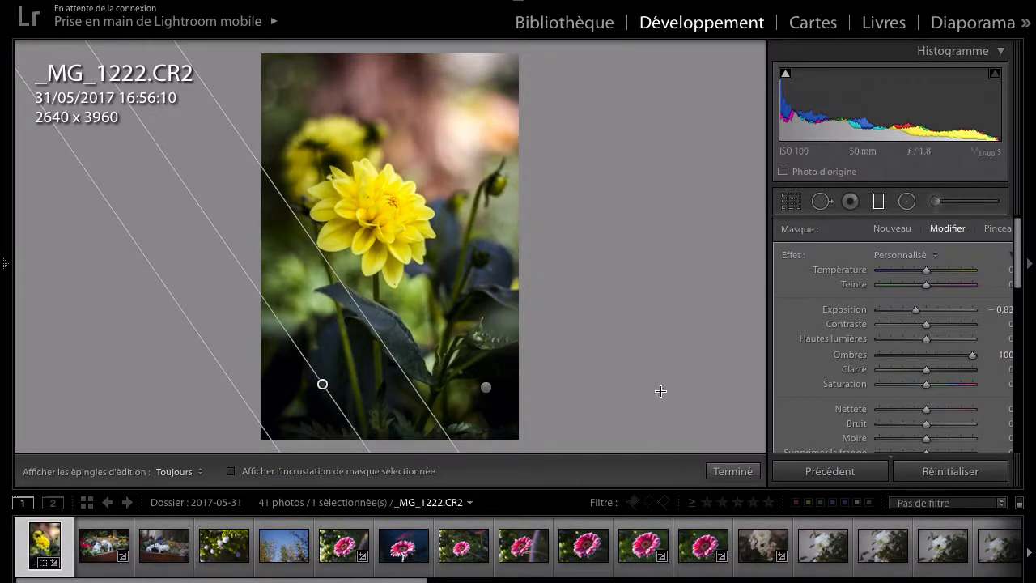
mouse_move(927, 310)
mouse_down()
mouse_move(918, 305)
mouse_move(920, 316)
mouse_up()
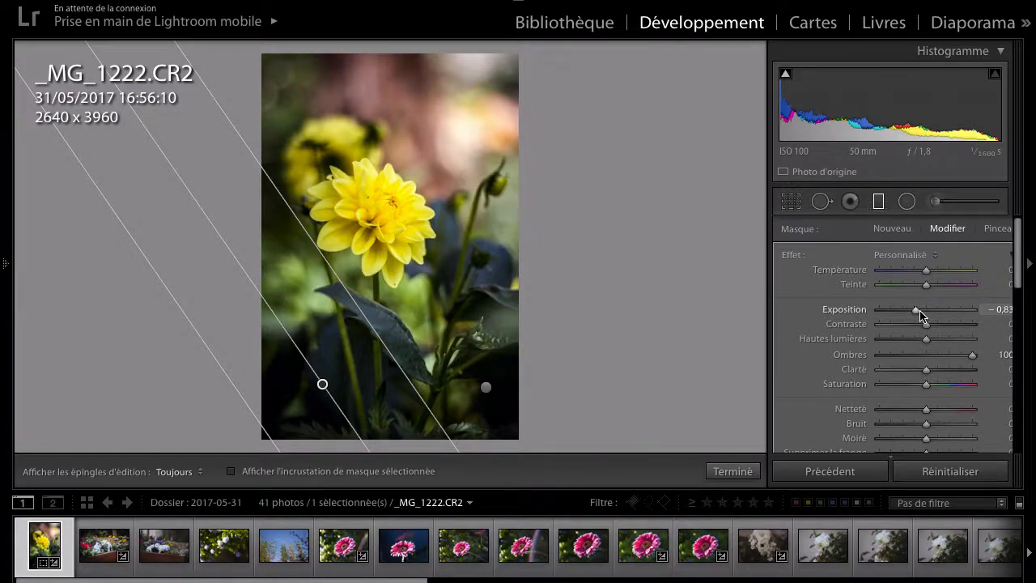
click(919, 310)
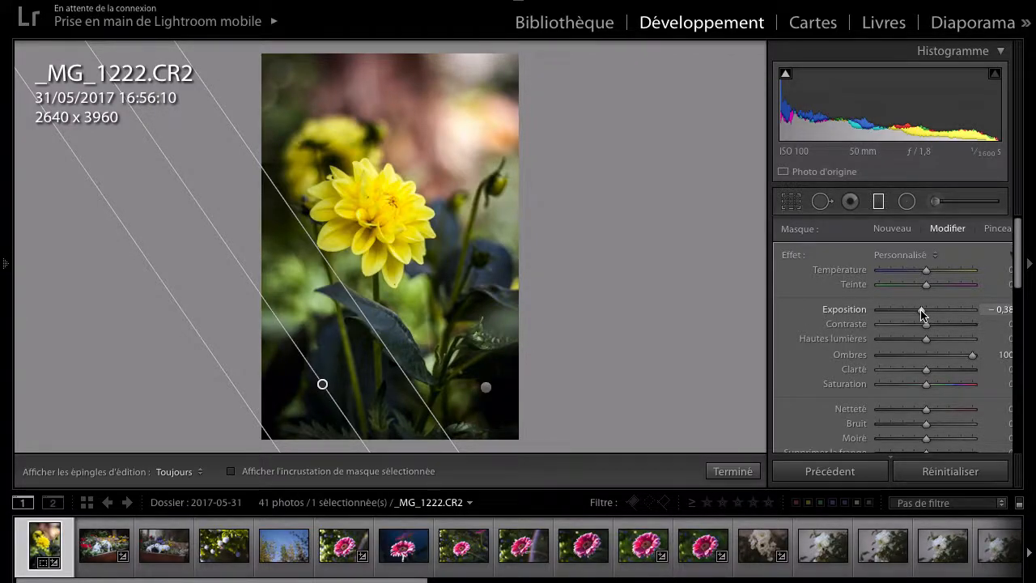
- Raise the Exposition of the graduated filter in the photo's lower right and finish editing the filters
click(487, 387)
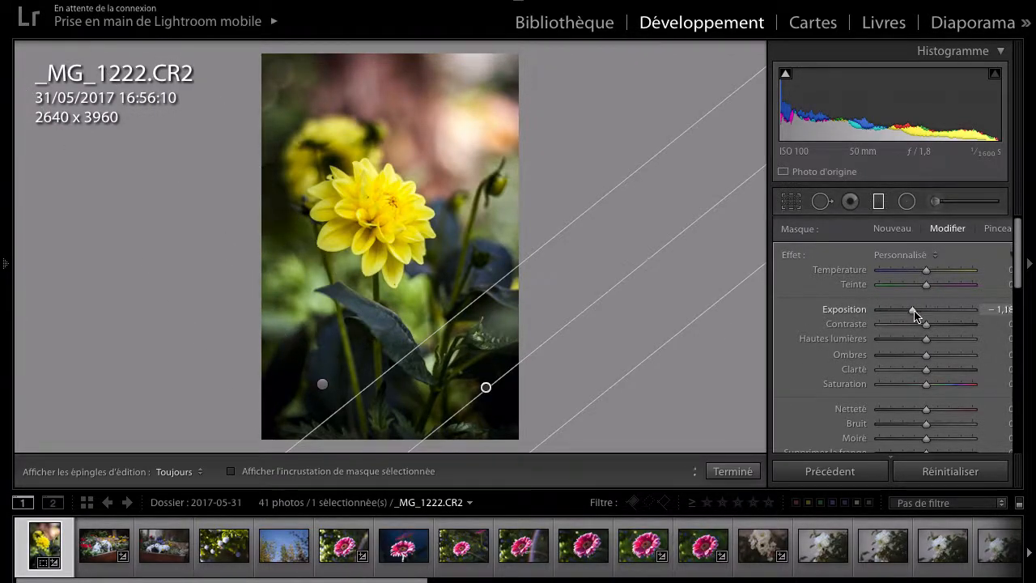
drag(915, 314, 922, 315)
click(726, 471)
- Switch repeatedly between the side-by-side before/after comparison and the single view to judge the finished edit
key(y)
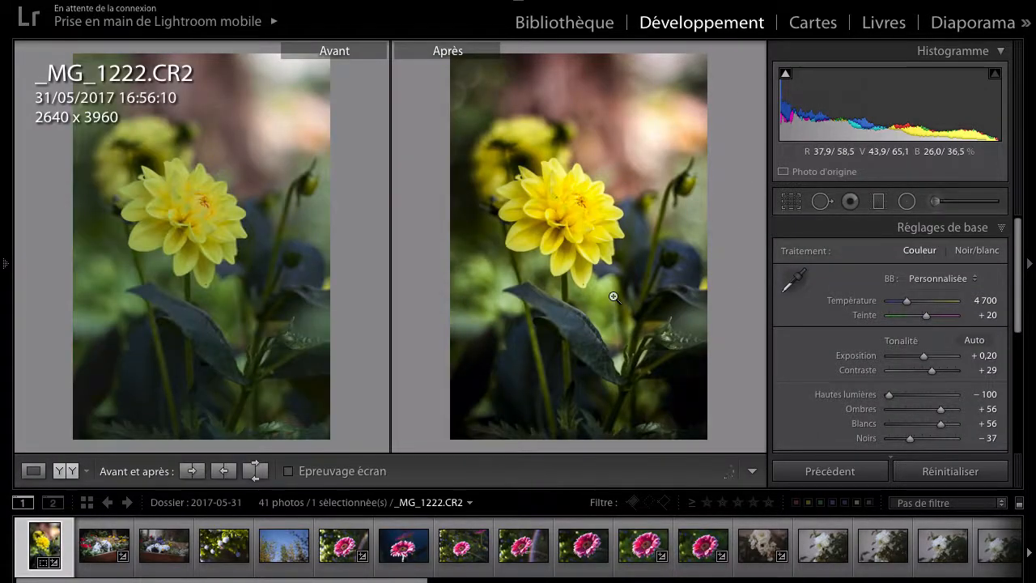
key(y)
key(y)
key(y)
key(y)
key(y)
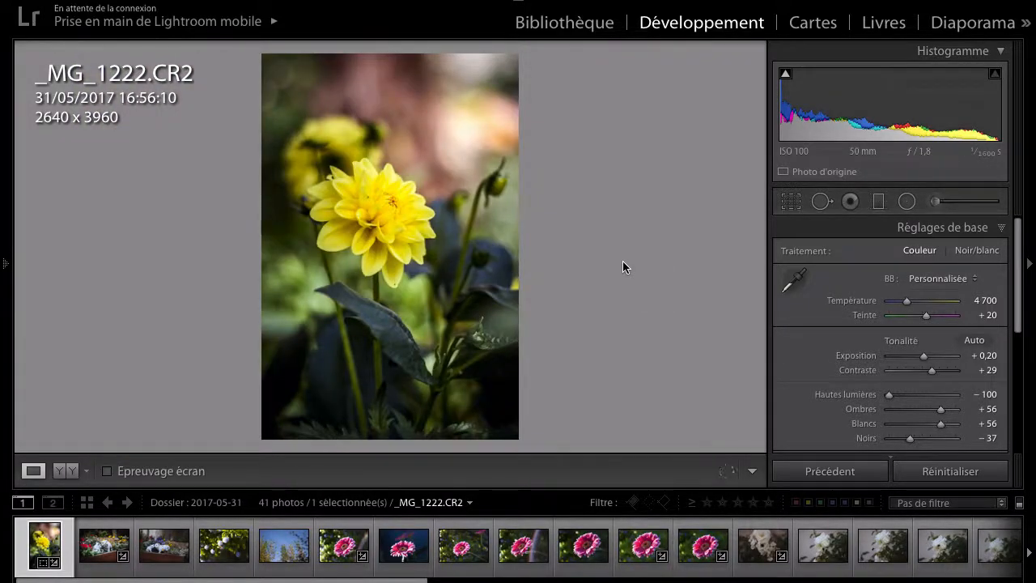